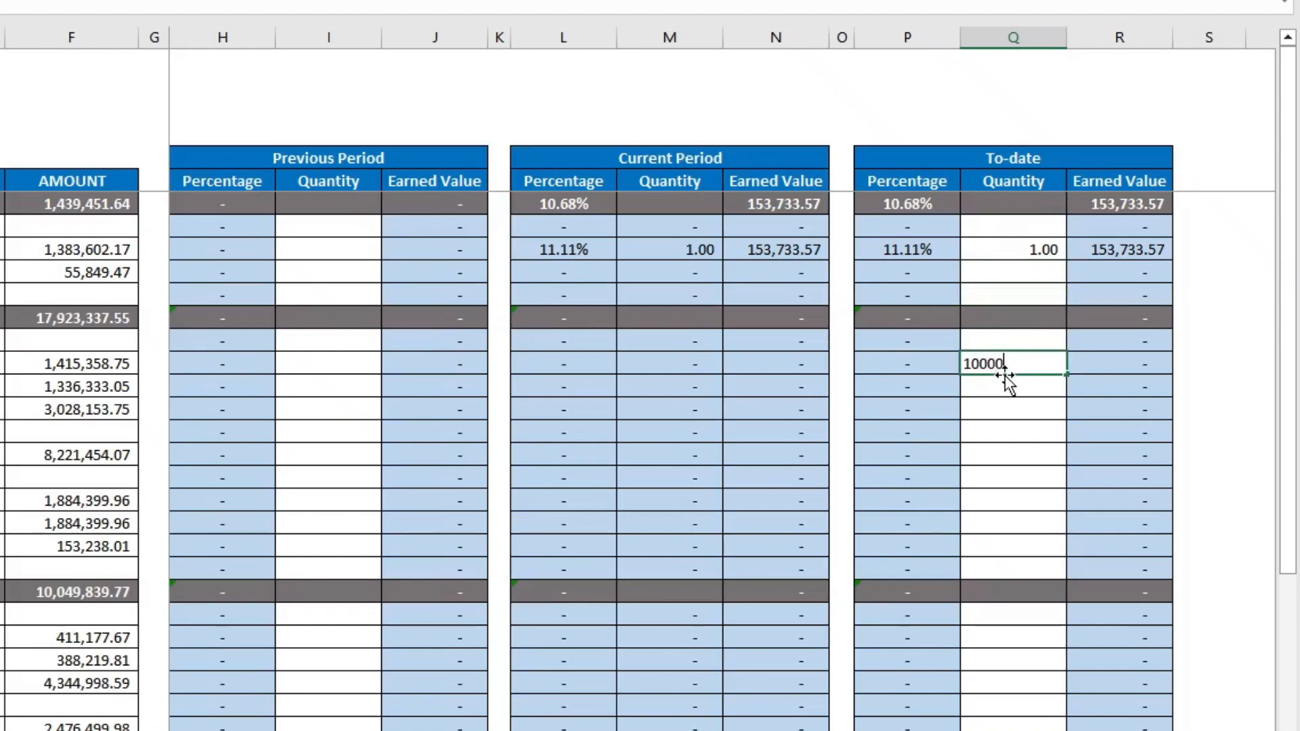
# - Enter 10000 as the to-date quantity in Q14 for the block-development Clearing & Grubbing item
pyautogui.press('Return')
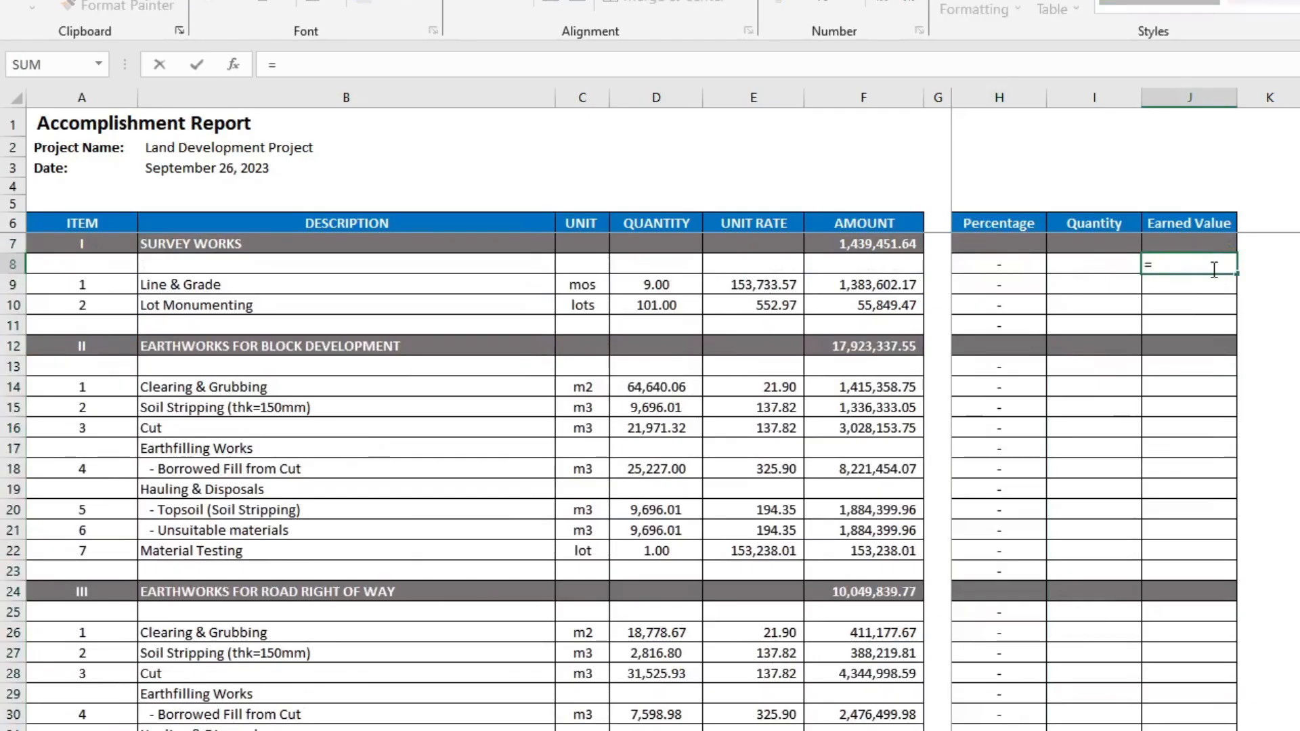
# - Build an Earned Value formula in J8 that multiplies the percentage in H8 by the amount in F8
pyautogui.press('Left')
pyautogui.press('Left')
pyautogui.write('*')
pyautogui.press('Left')
pyautogui.press('Left')
pyautogui.press('Left')
pyautogui.press('Left')
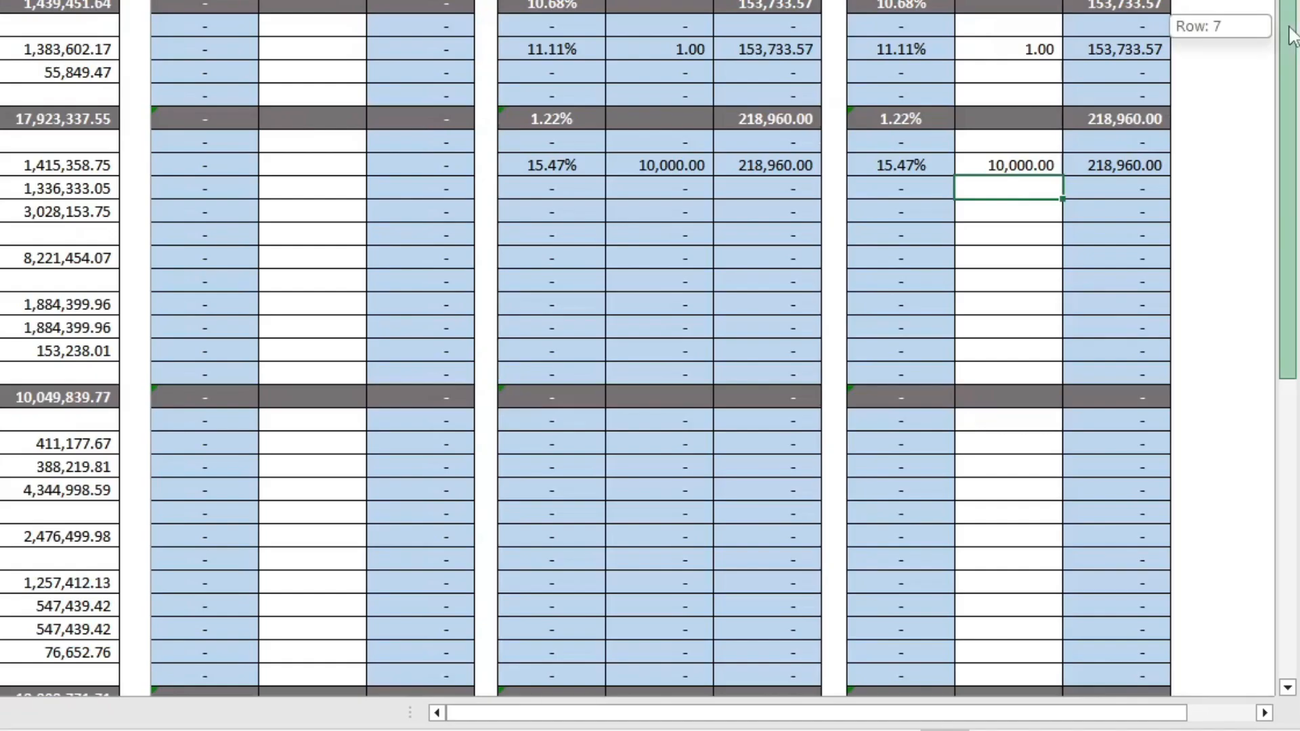
pyautogui.moveTo(1292, 34); pyautogui.dragTo(1293, 355)
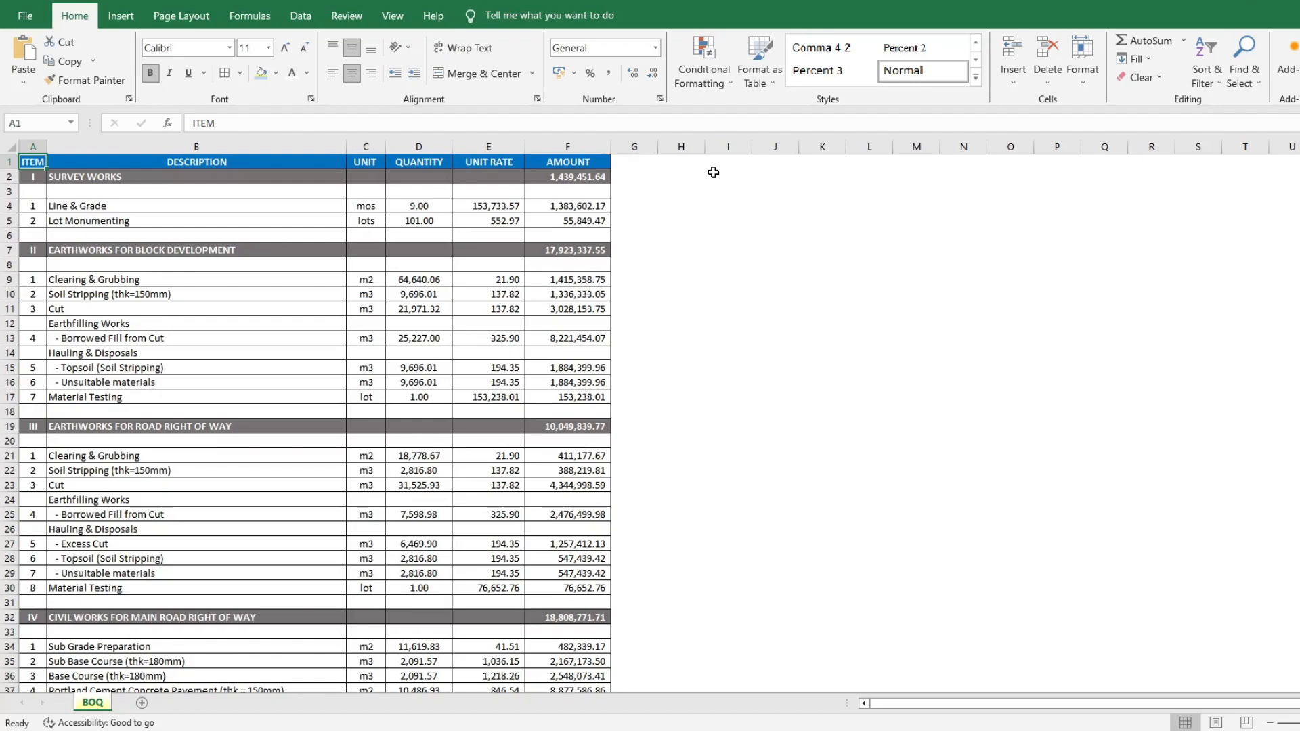
# - Insert five blank rows above the bill of quantities header row
pyautogui.moveTo(9, 163); pyautogui.dragTo(11, 221)
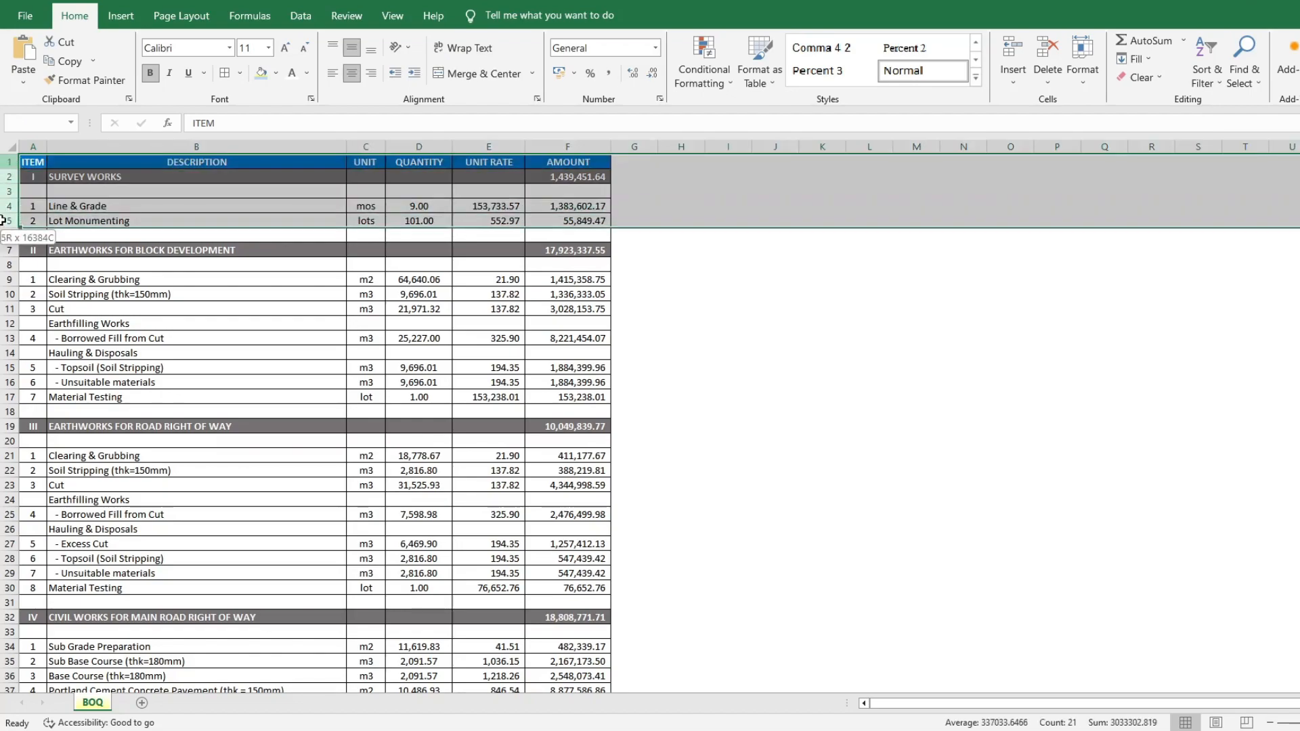
pyautogui.rightClick(15, 221)
pyautogui.click(53, 360)
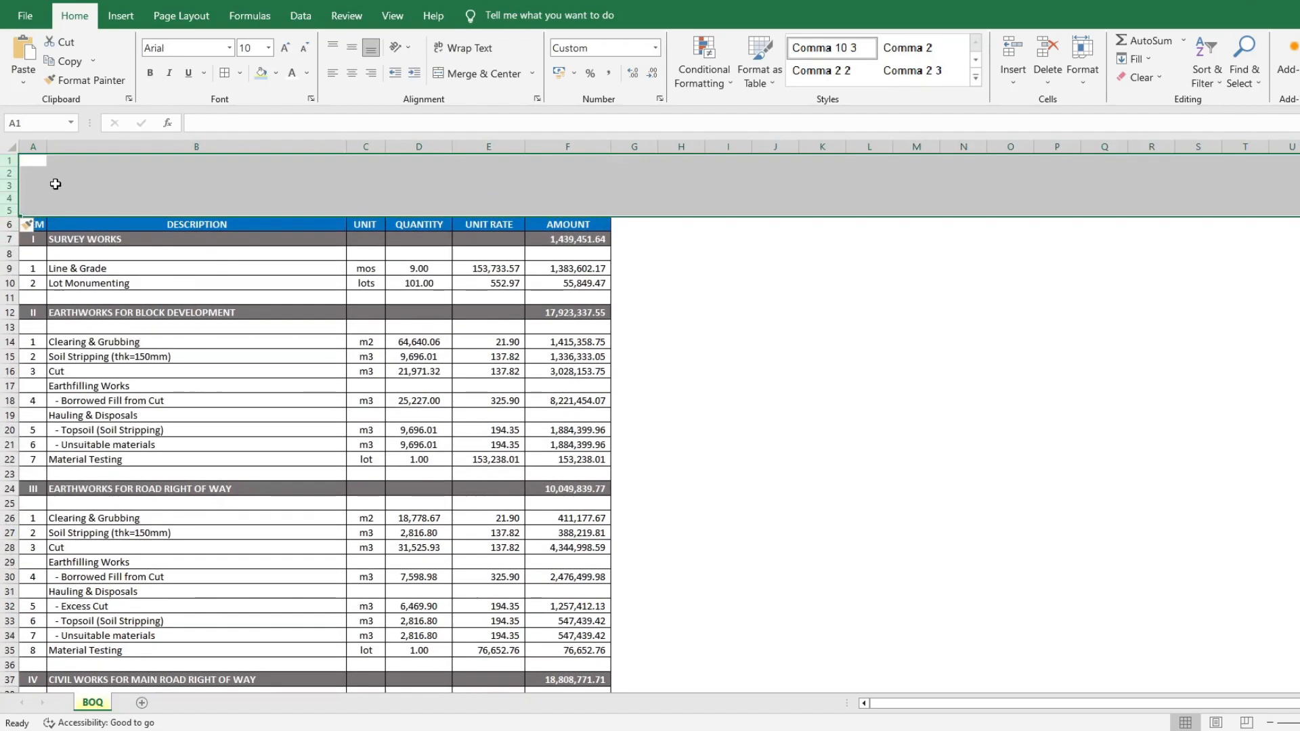
# - Enter the title "Accomplishment Report" in A1
pyautogui.click(40, 161)
pyautogui.write('Acco')
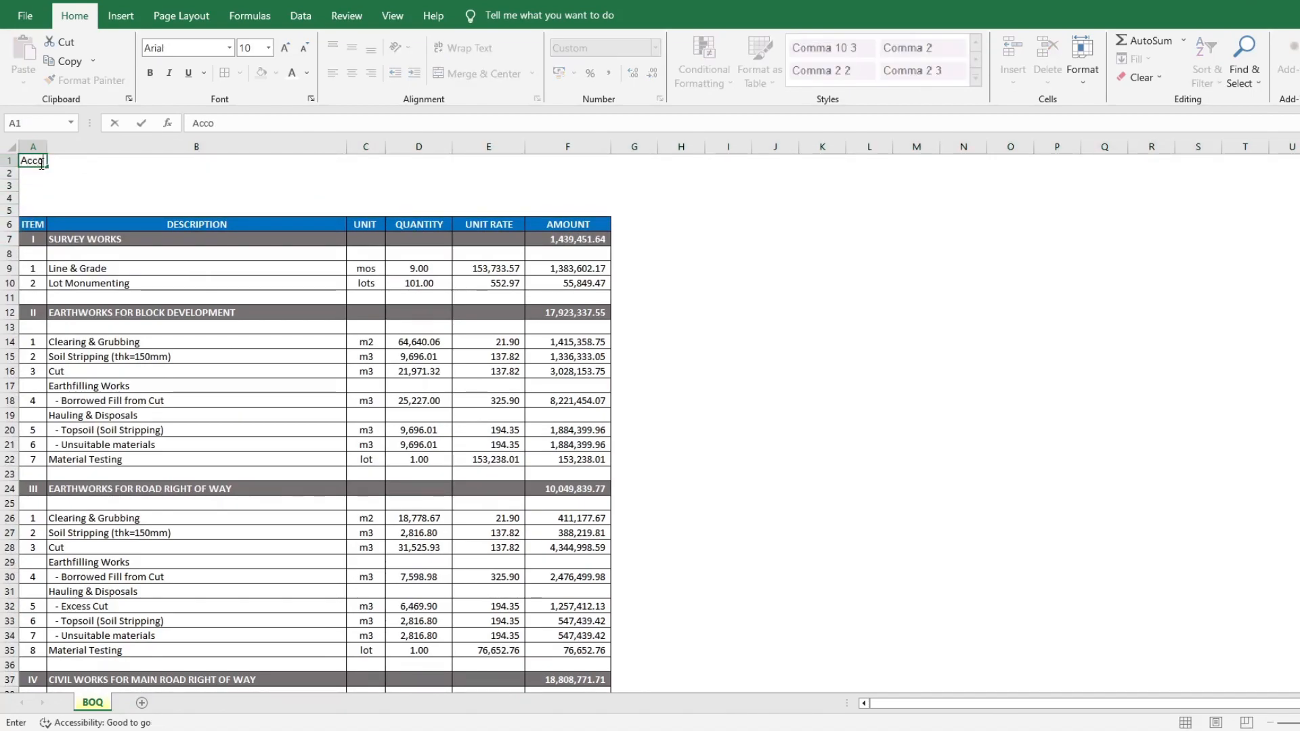
pyautogui.write('mplishment Report')
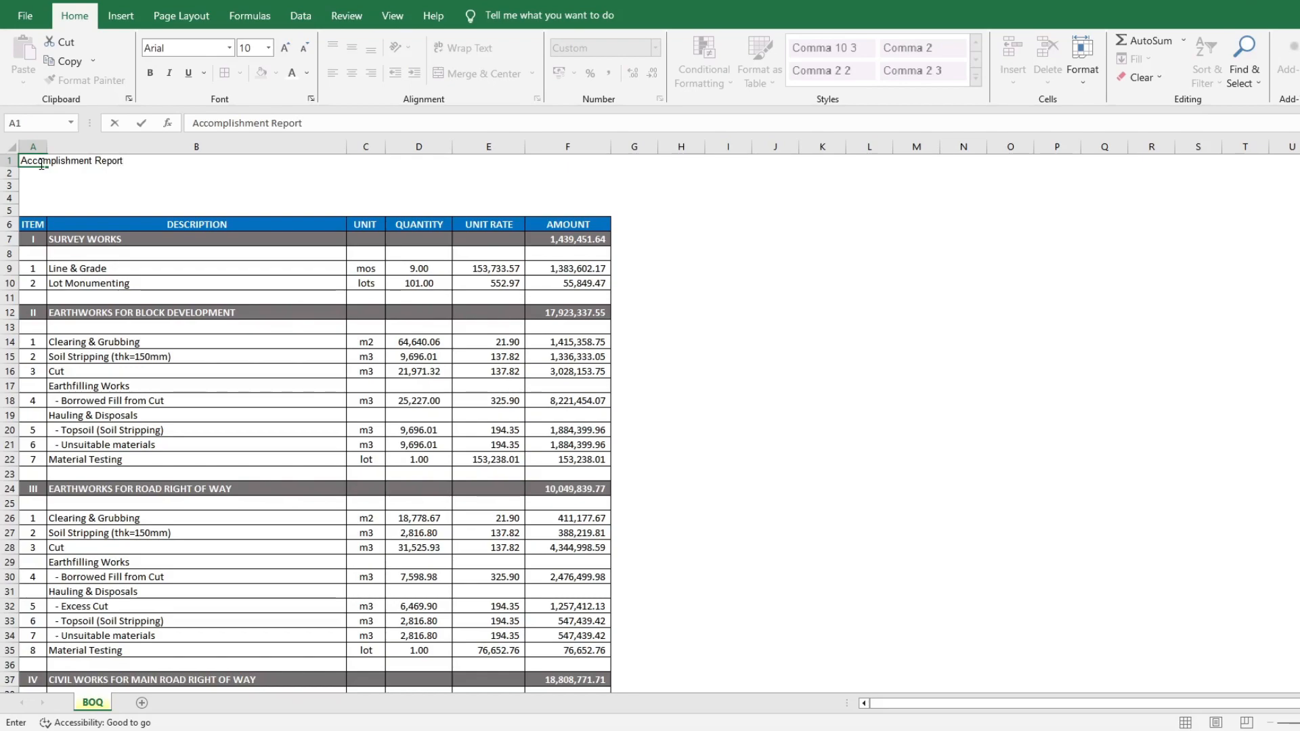
# - Set the font of A1:B3 to Calibri, size 11
pyautogui.click(34, 185)
pyautogui.moveTo(29, 160); pyautogui.dragTo(62, 187)
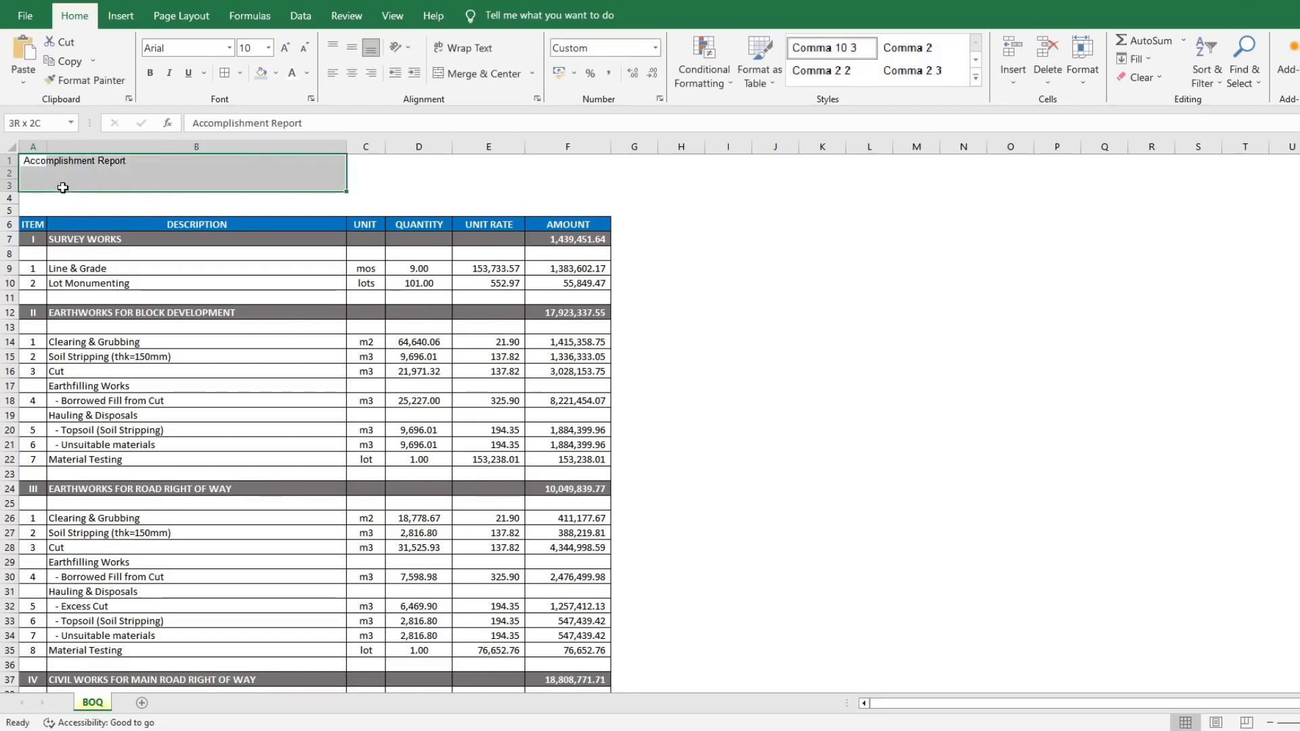
pyautogui.click(229, 47)
pyautogui.click(240, 84)
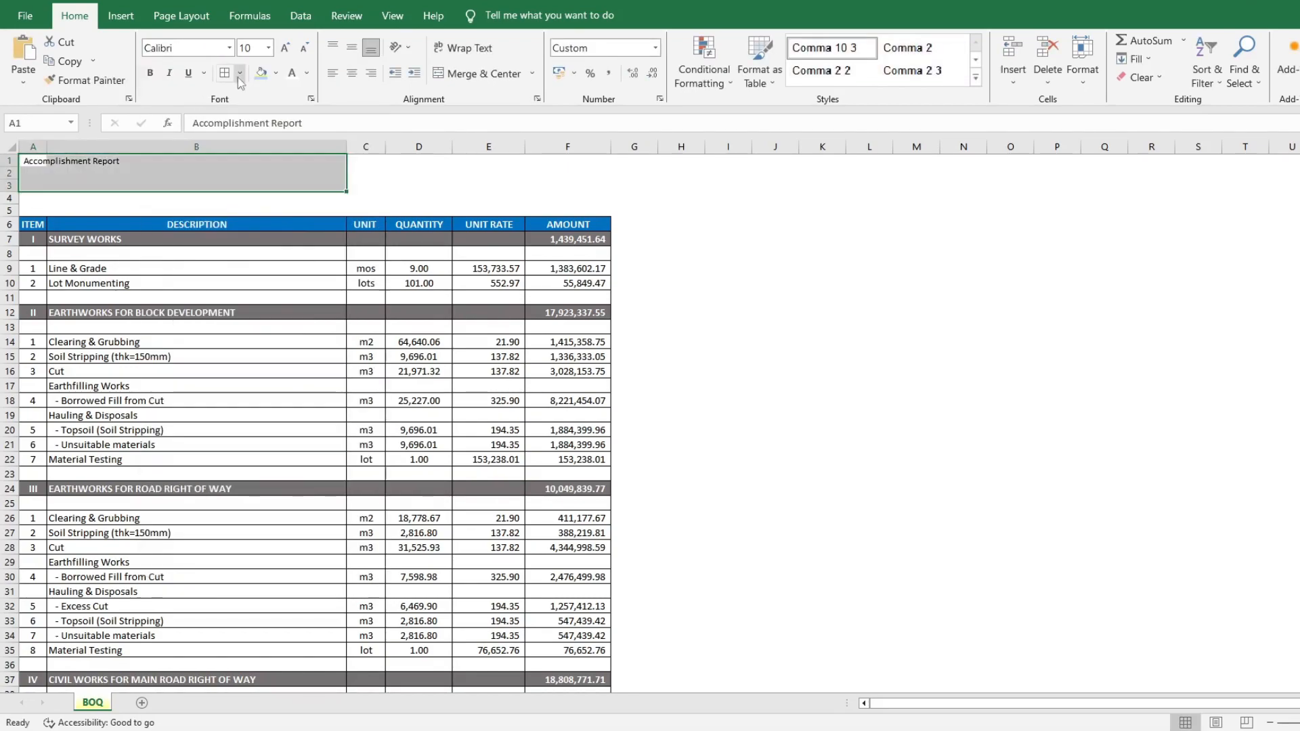
pyautogui.click(268, 47)
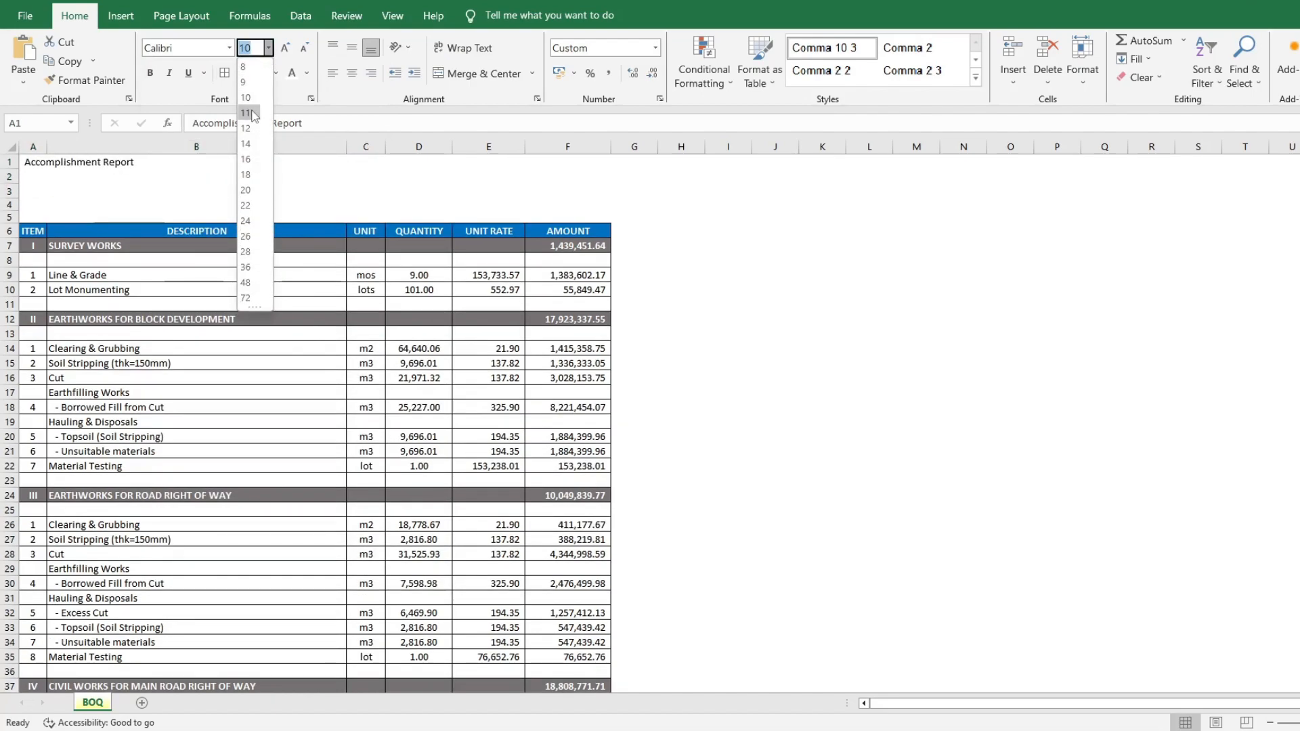
pyautogui.click(252, 113)
# - Add the label "Project Name:" in A2 with "Land Development Project" in B2, and widen column A to fit the label
pyautogui.click(37, 178)
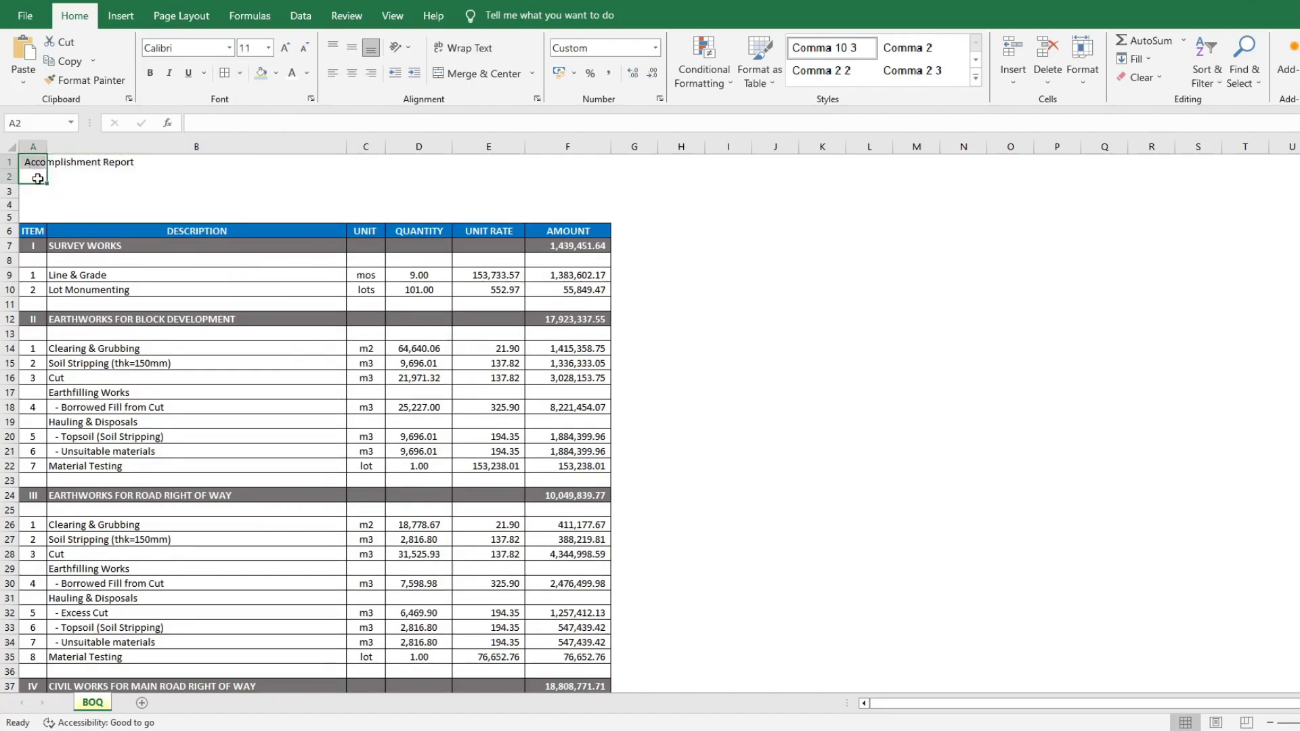
pyautogui.write('Projecrt')
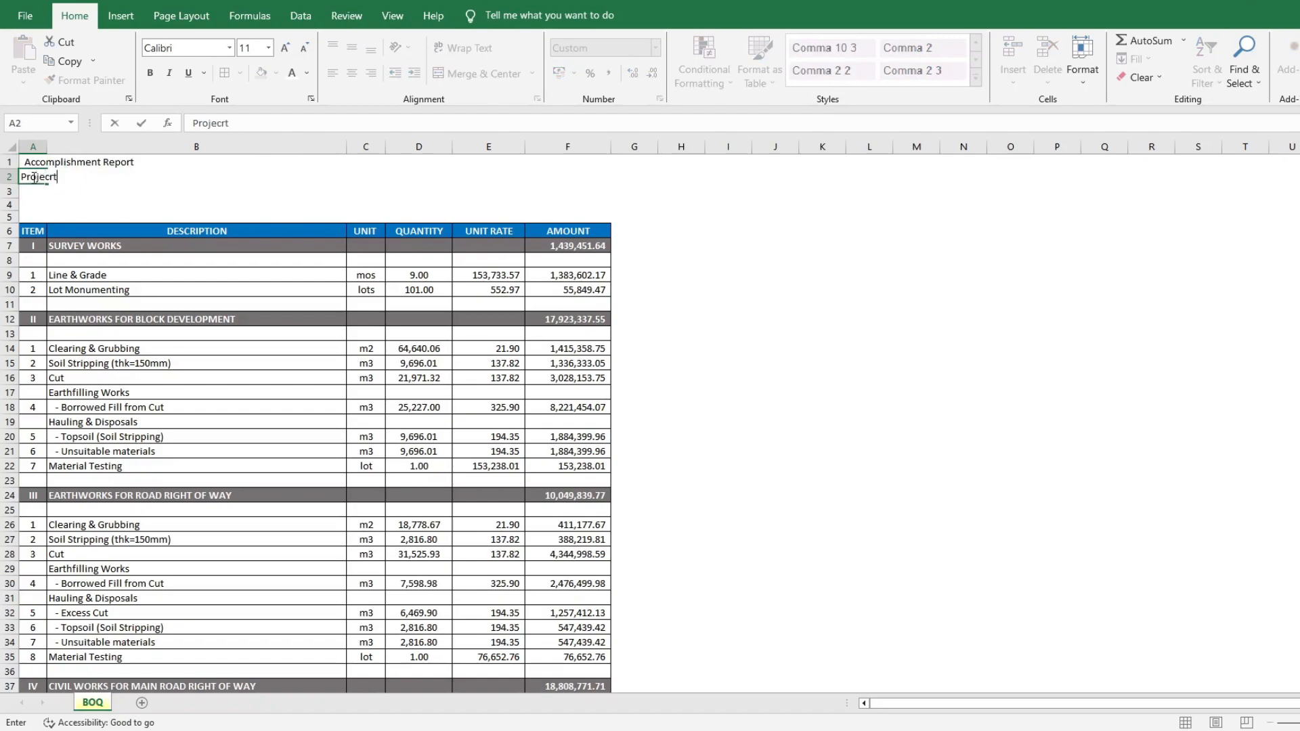
pyautogui.press('BackSpace')
pyautogui.press('BackSpace')
pyautogui.write('t Name:')
pyautogui.press('Tab')
pyautogui.write('Land D')
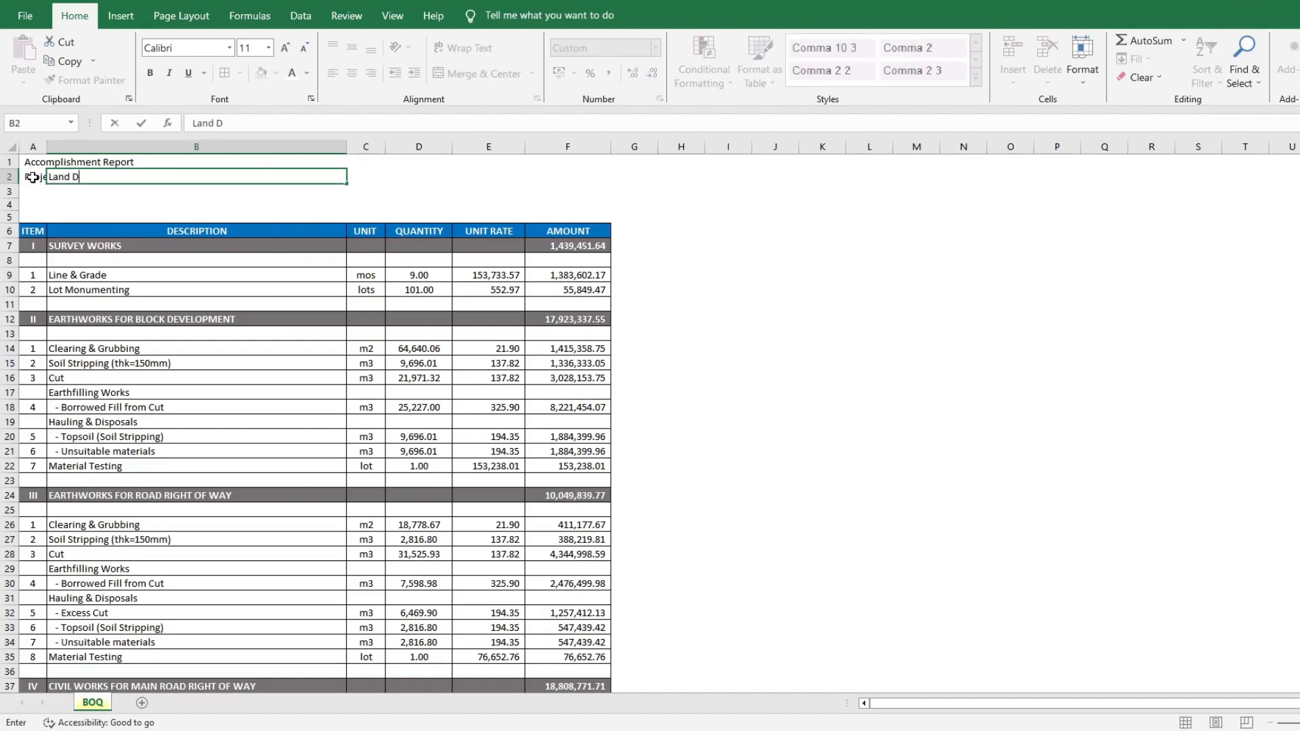
pyautogui.write('evelopment Project')
pyautogui.click(64, 200)
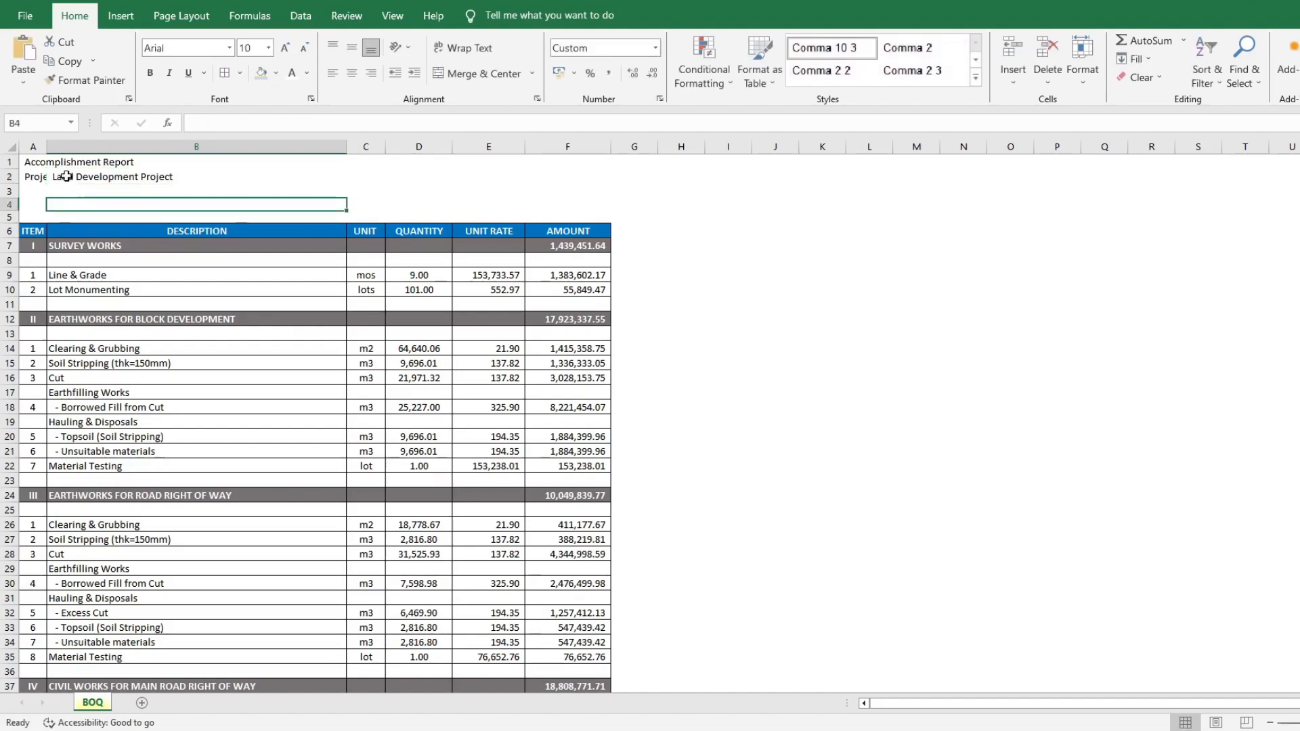
pyautogui.moveTo(47, 146); pyautogui.dragTo(100, 146)
# - Add the label "Date:" in A3 with September 26, 2023 in B3
pyautogui.click(61, 195)
pyautogui.write('Date:')
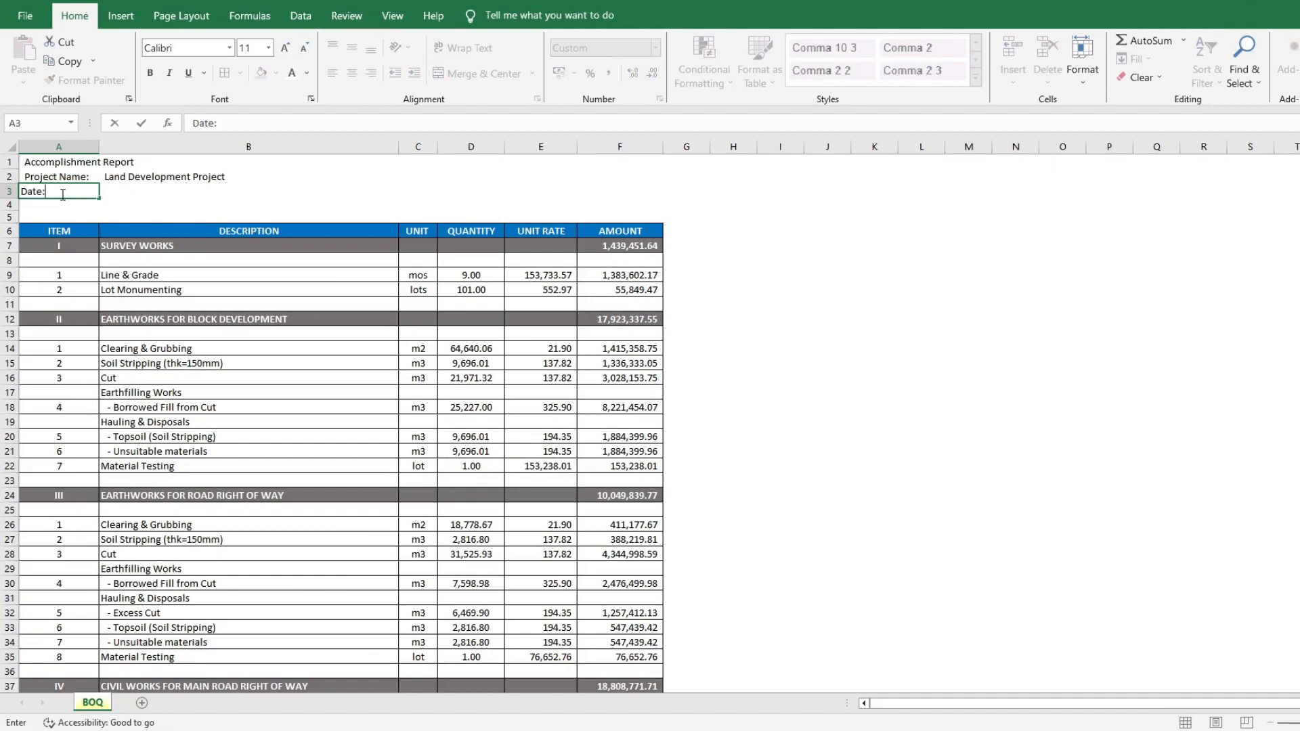
pyautogui.press('Tab')
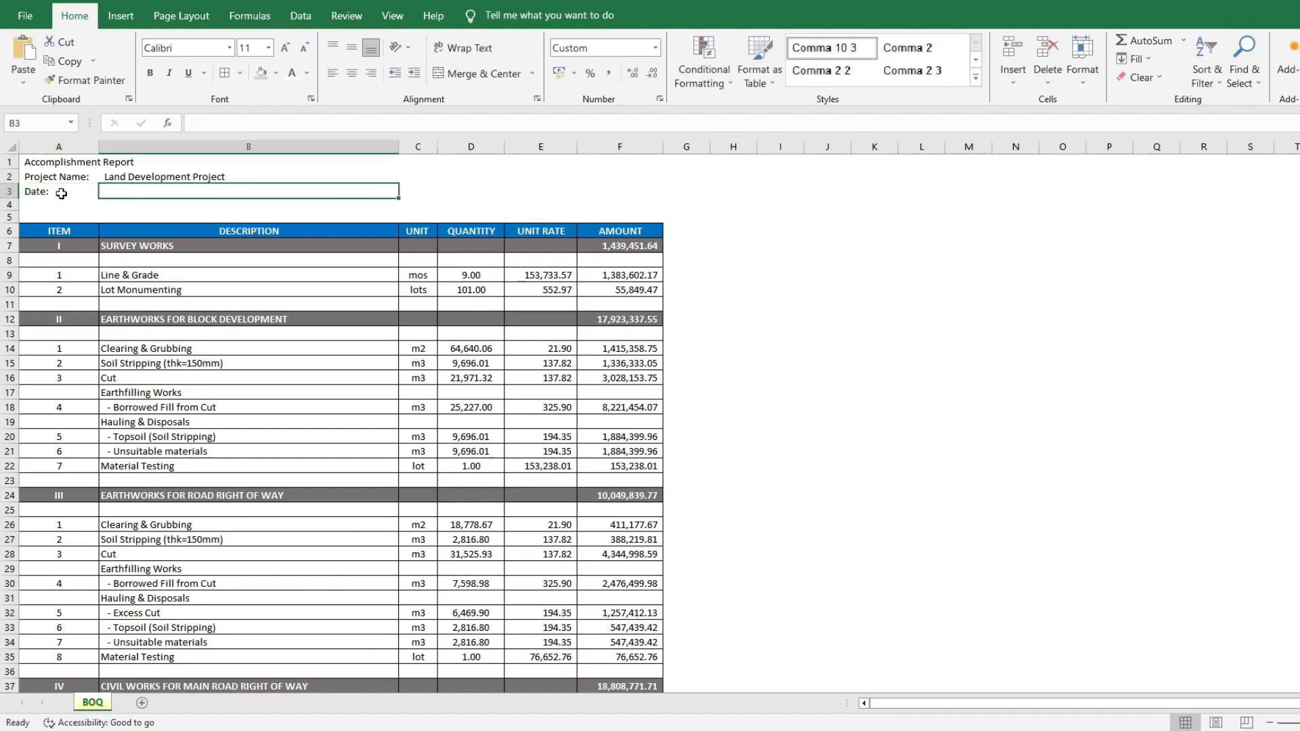
pyautogui.write('Se')
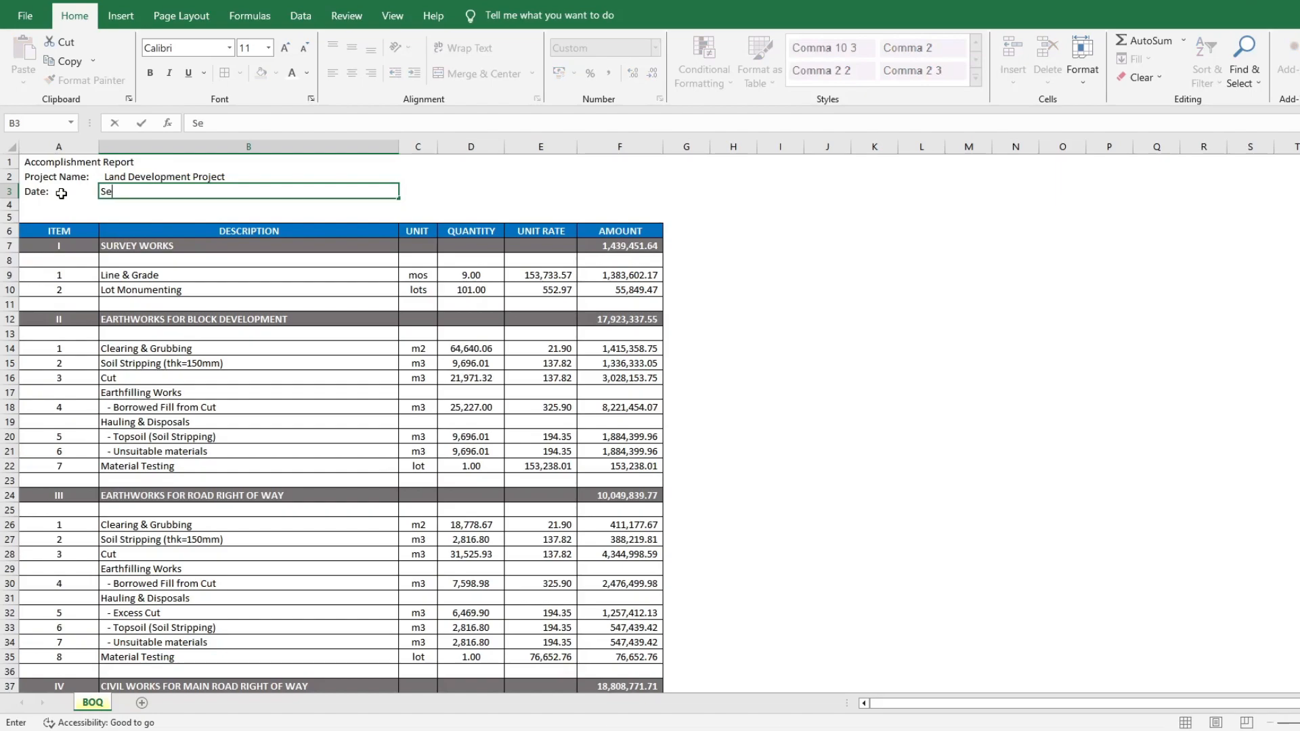
pyautogui.write('ptember 26, 2023')
pyautogui.press('Return')
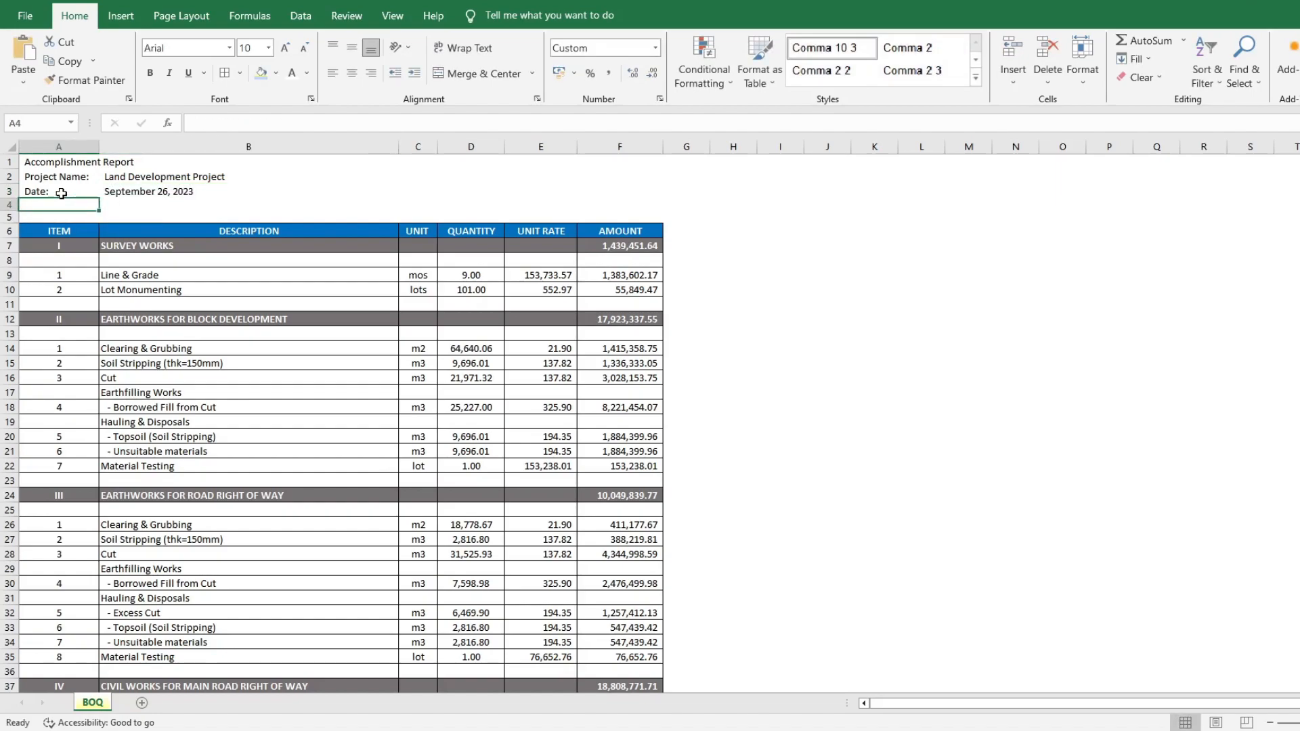
# - Enlarge the Accomplishment Report title by two font size steps and make it bold
pyautogui.click(46, 164)
pyautogui.click(290, 49)
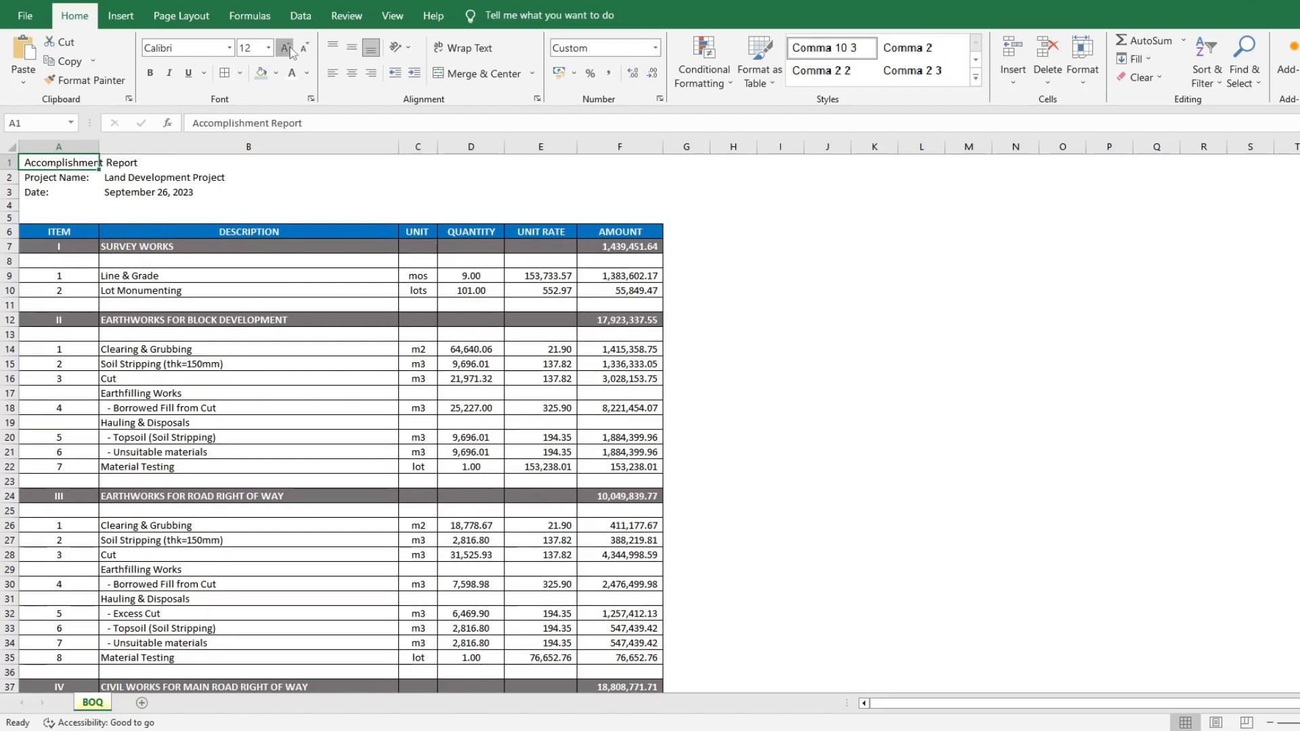
pyautogui.click(290, 48)
pyautogui.click(150, 72)
# - Make the Project Name and Date labels in A2 and A3 bold
pyautogui.click(30, 181)
pyautogui.hotkey('ctrl', 'b')
pyautogui.click(34, 197)
pyautogui.hotkey('ctrl', 'b')
pyautogui.click(41, 211)
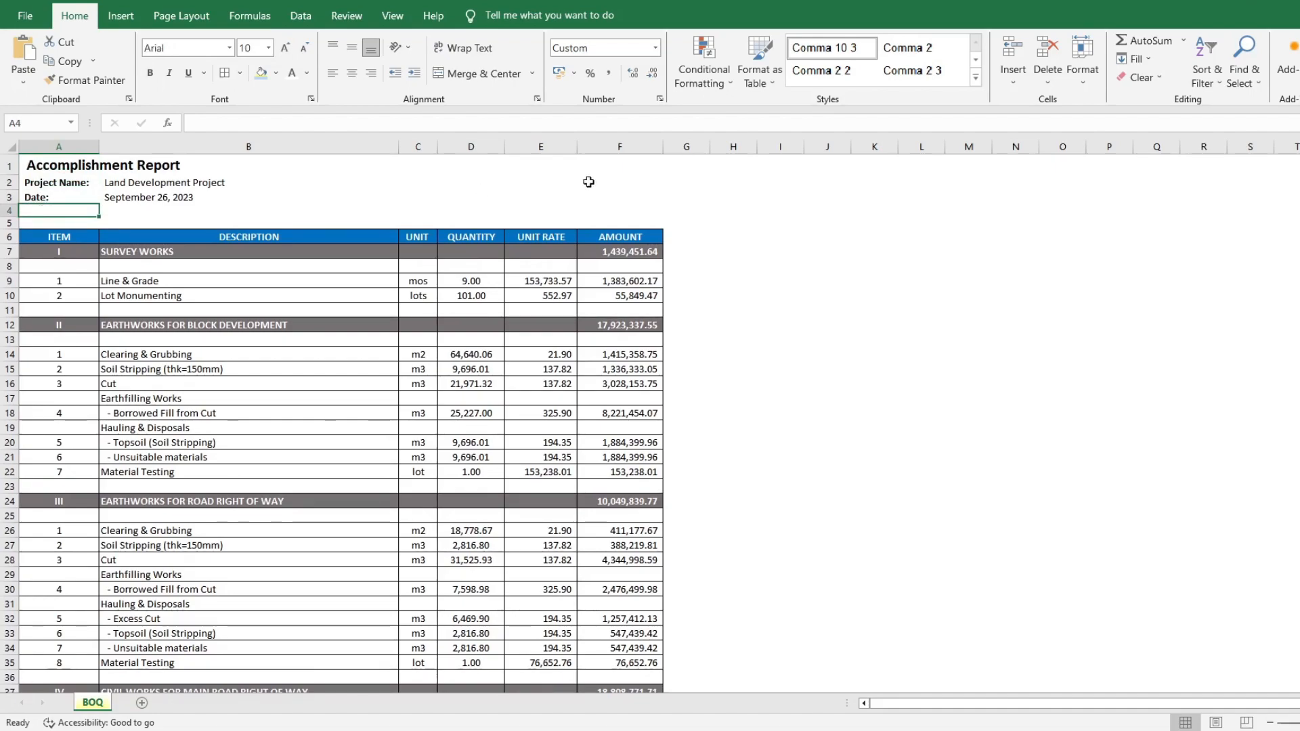
# - Add the column headings Percentage, Quantity and Amount in H6:J6 and widen columns H to J equally
pyautogui.click(729, 235)
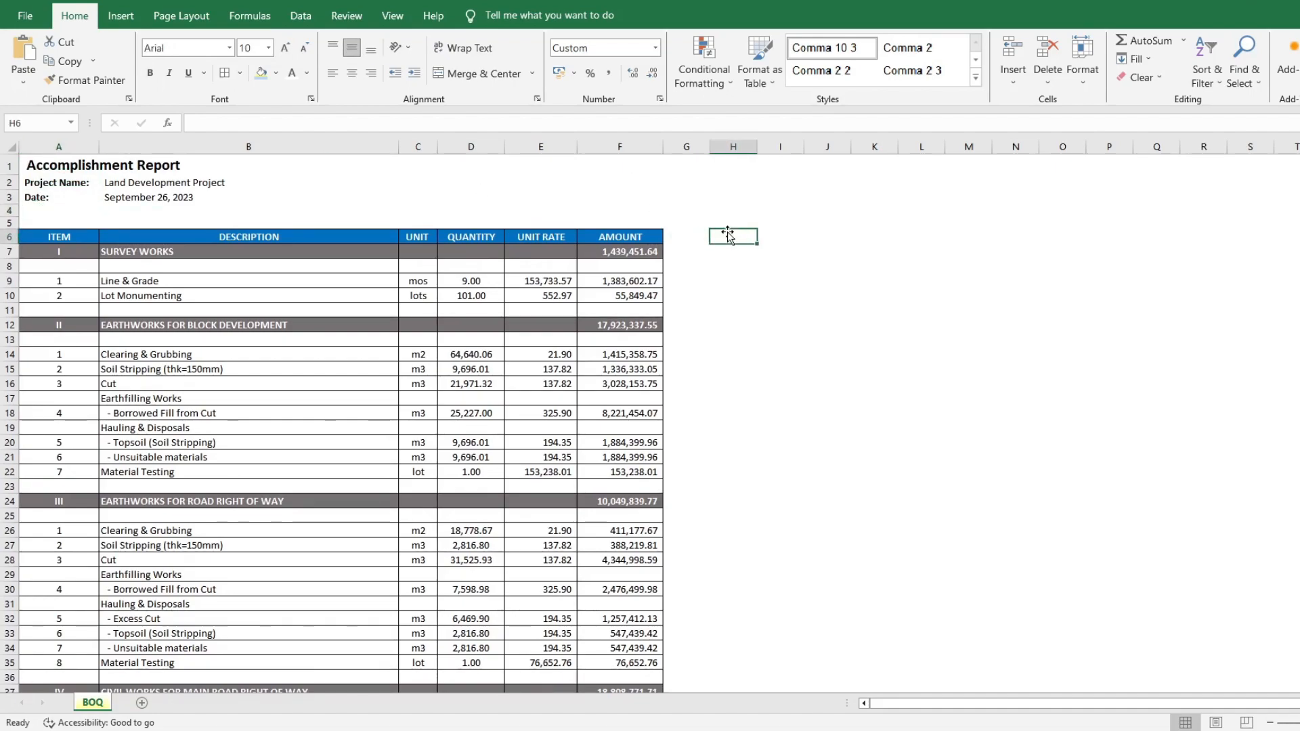
pyautogui.write('Percentage')
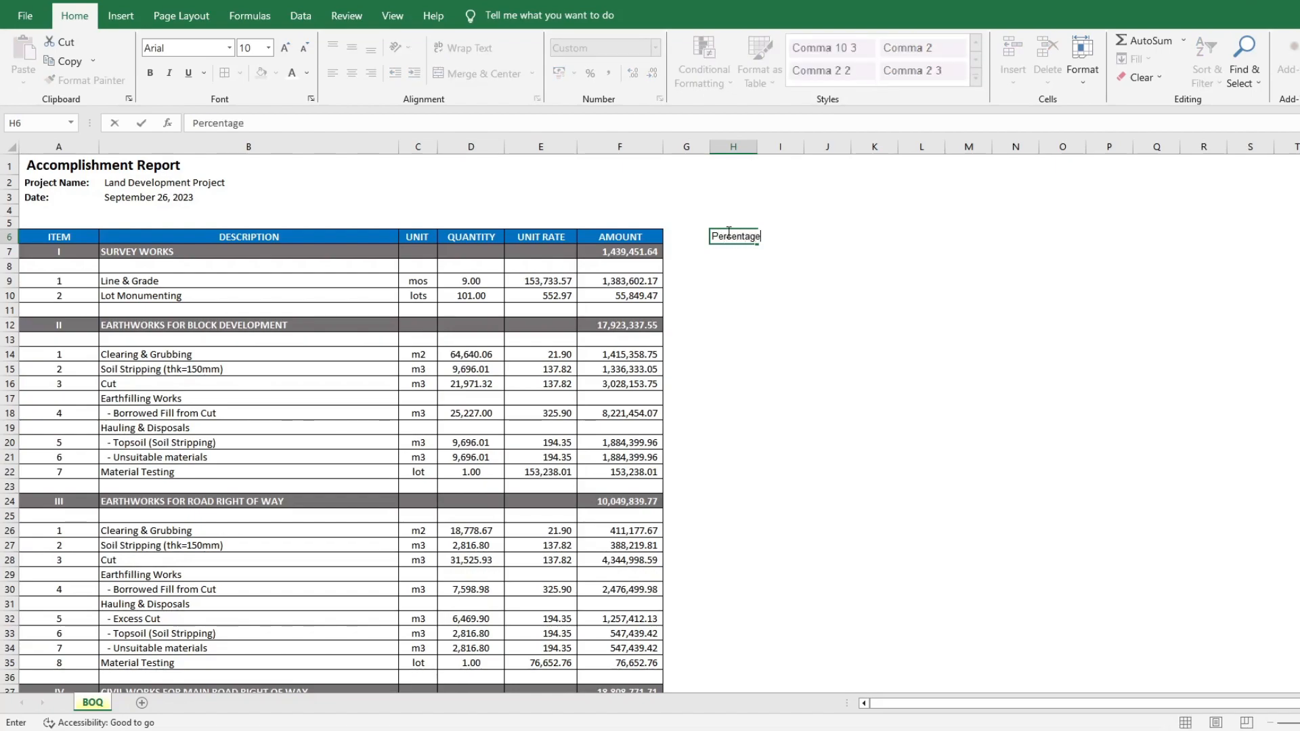
pyautogui.press('Tab')
pyautogui.write('Qu')
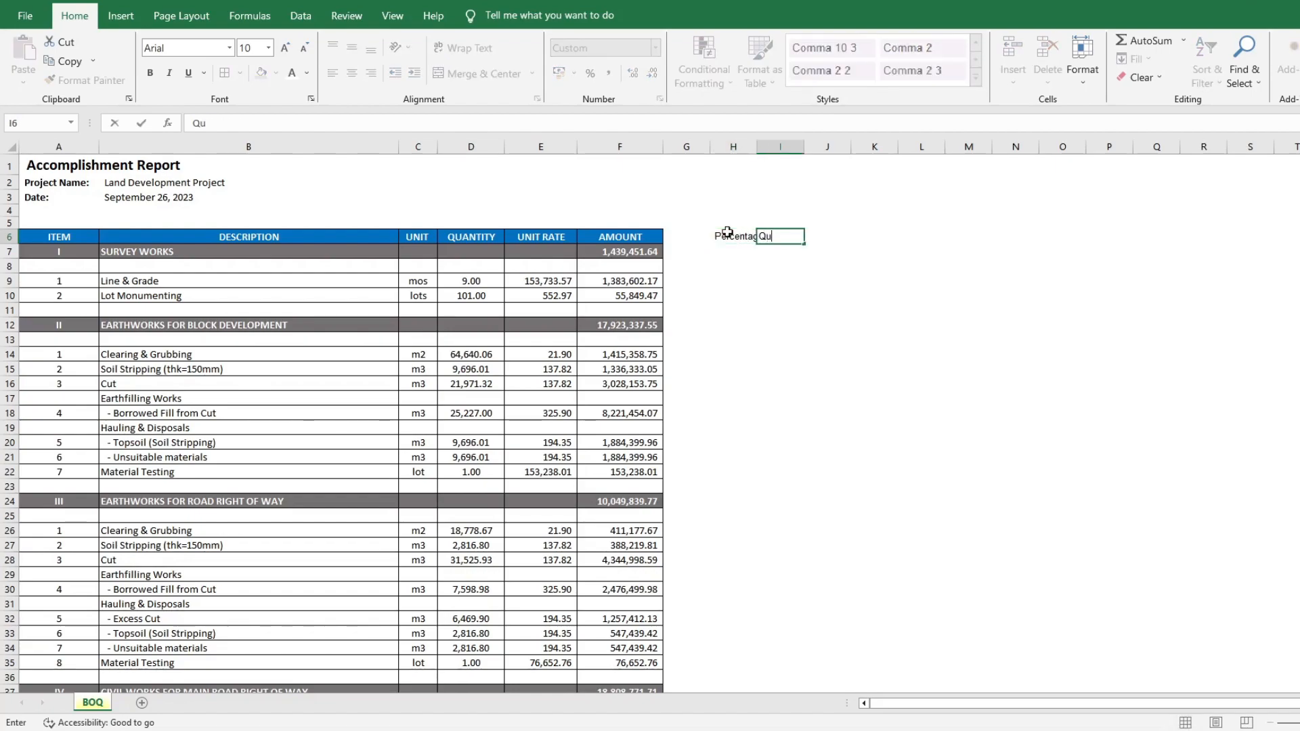
pyautogui.write('antity')
pyautogui.press('Tab')
pyautogui.write('Amount')
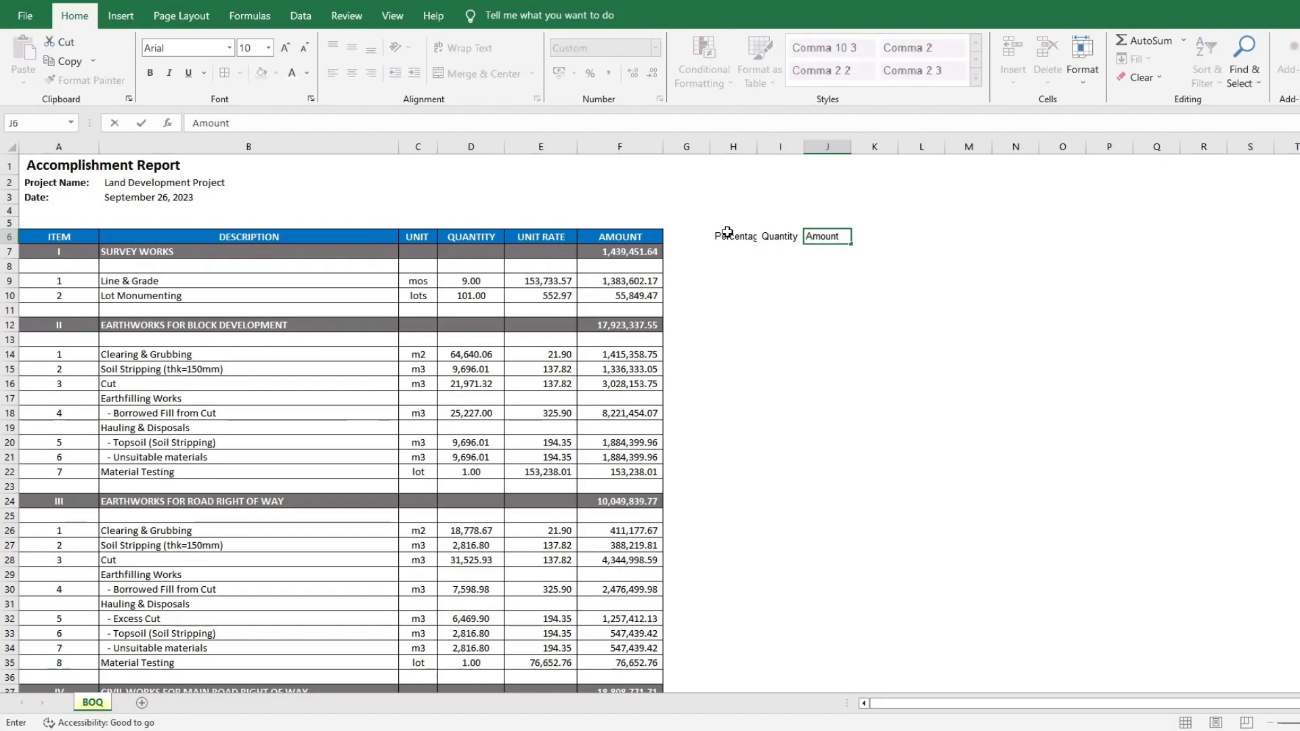
pyautogui.press('Return')
pyautogui.moveTo(734, 146); pyautogui.dragTo(848, 148)
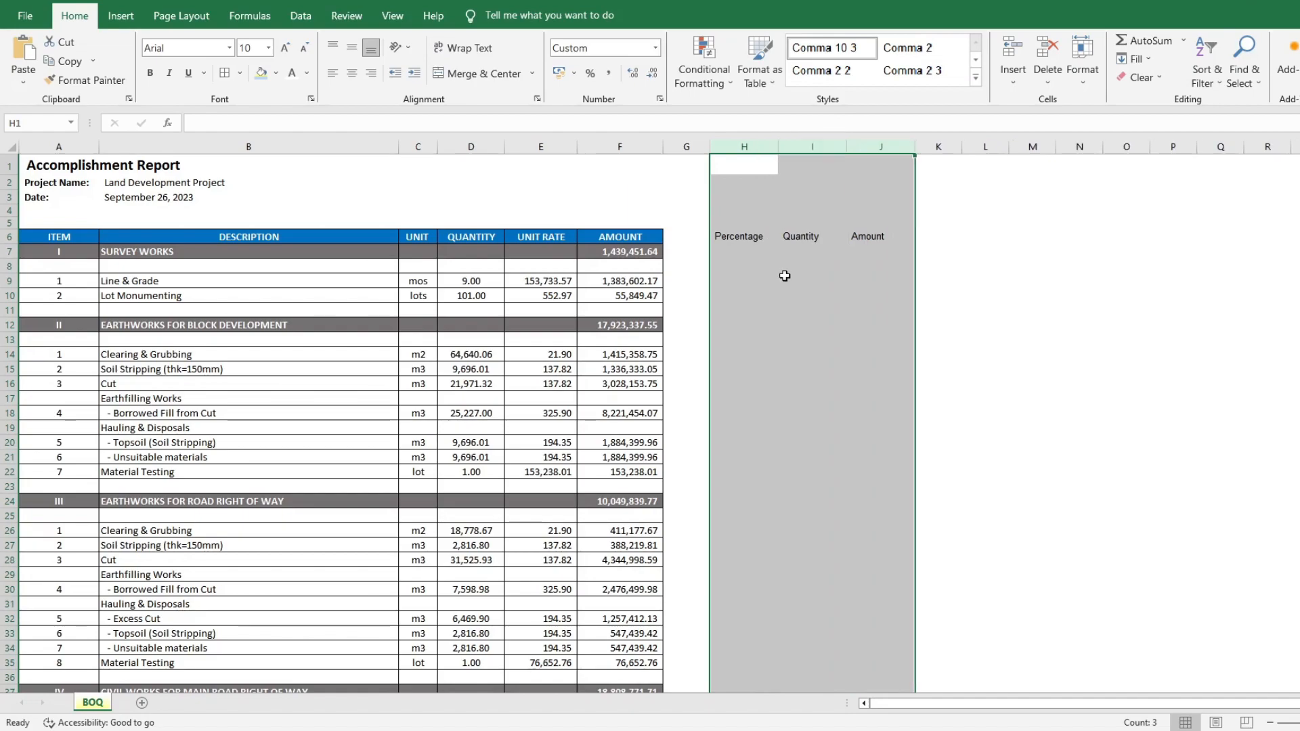
# - Replace the heading in J6 with "Earned Value"
pyautogui.click(799, 239)
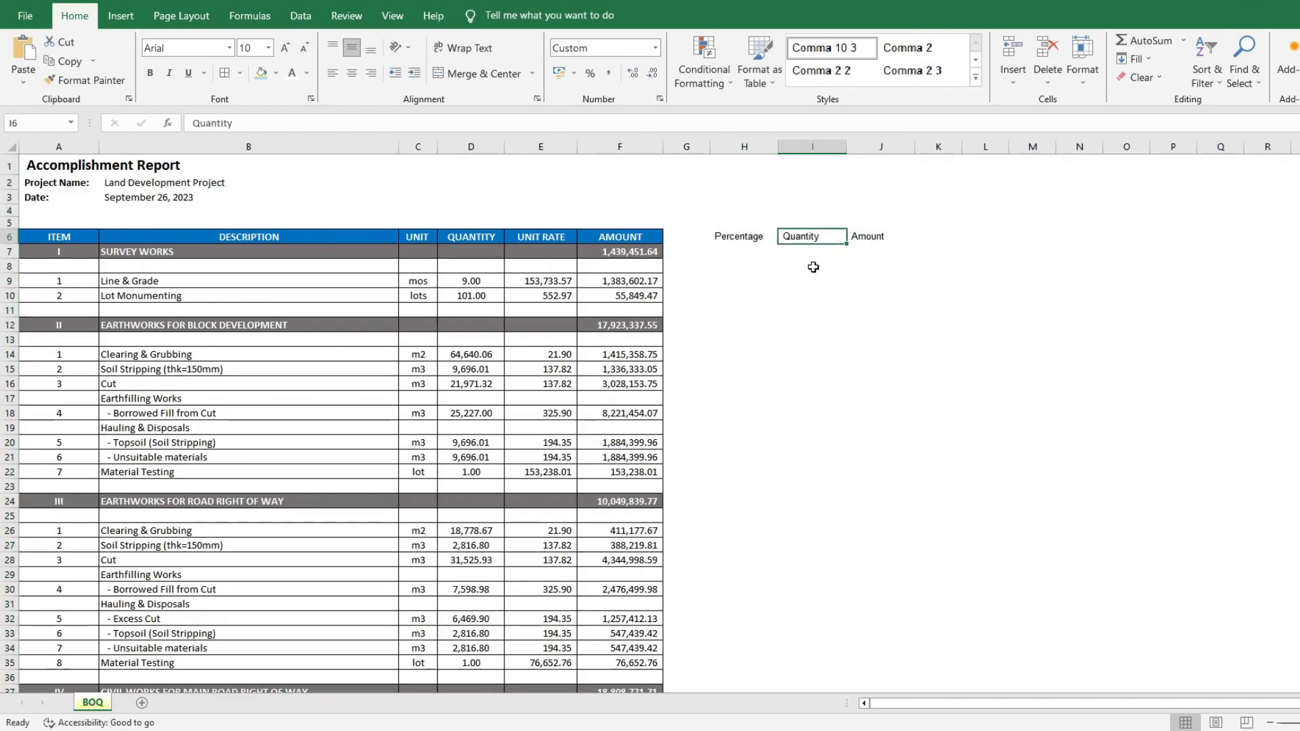
pyautogui.click(870, 240)
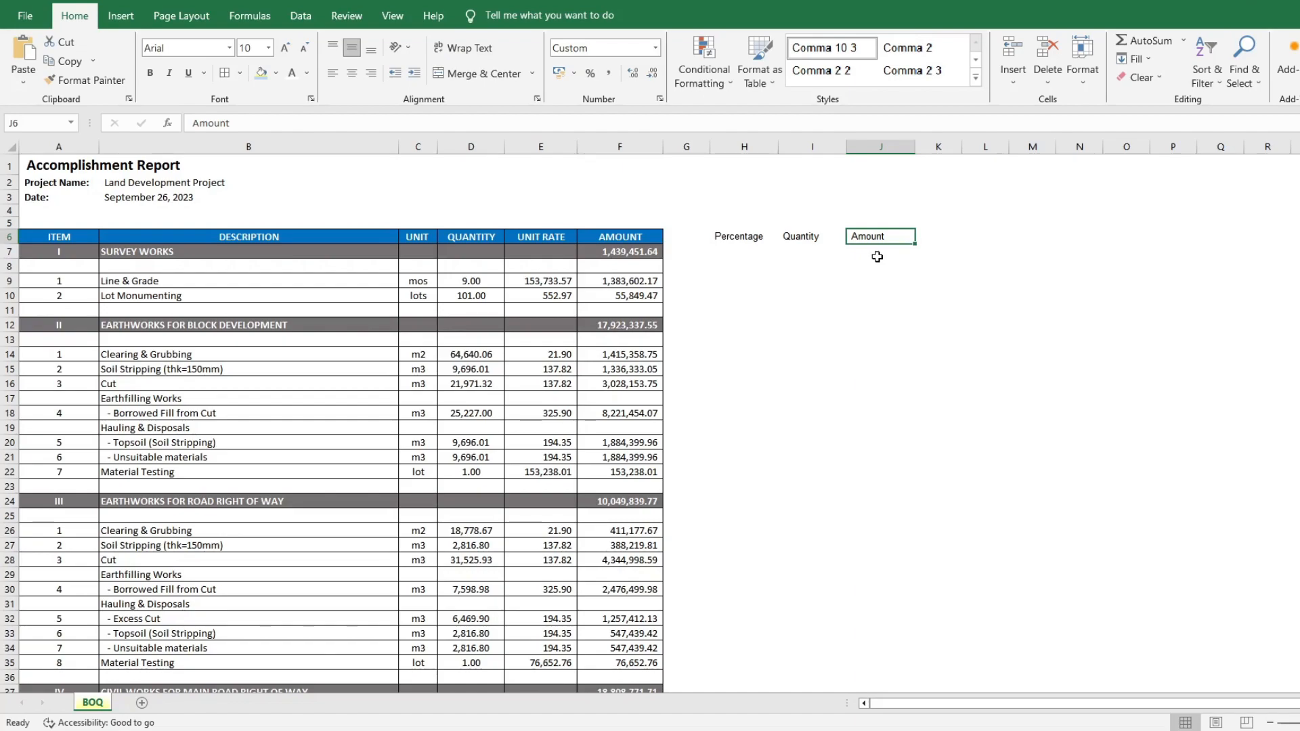
pyautogui.write('Earned Value')
pyautogui.press('Return')
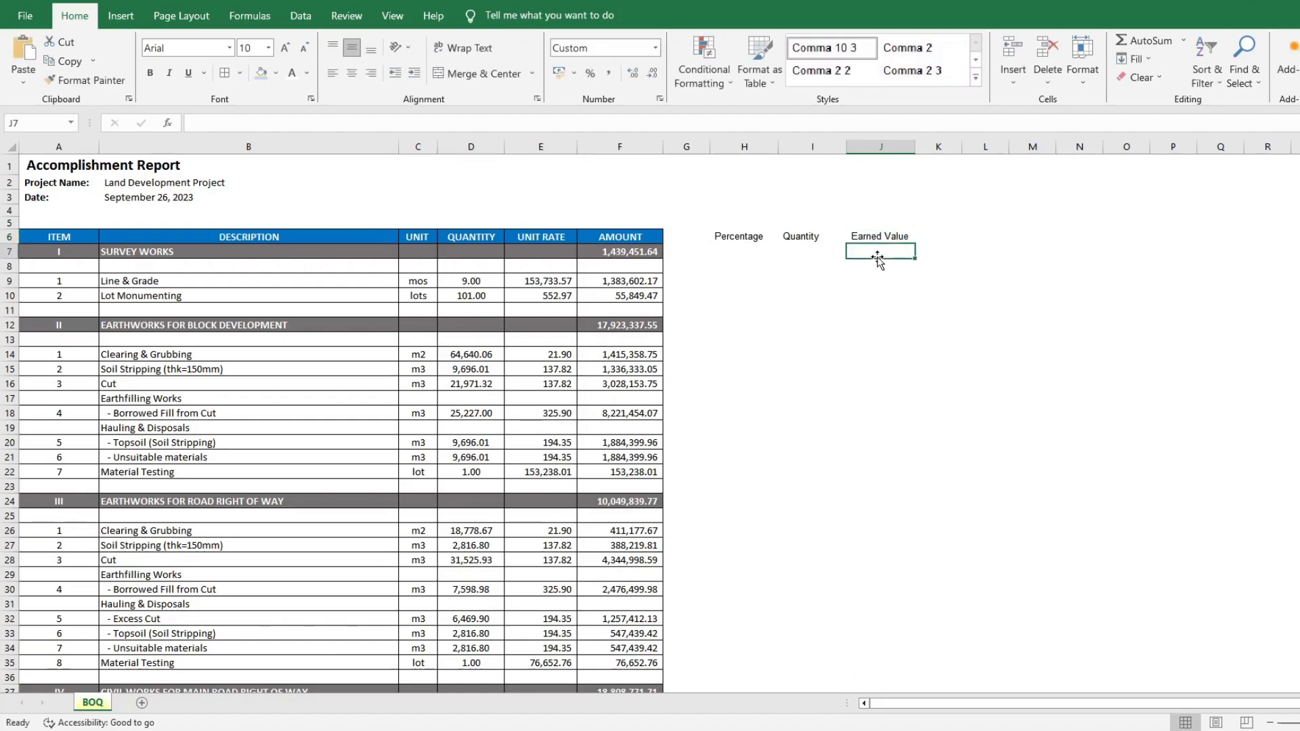
# - Freeze the panes at H7 so rows 1 to 6 and columns A to G stay fixed while scrolling
pyautogui.click(750, 241)
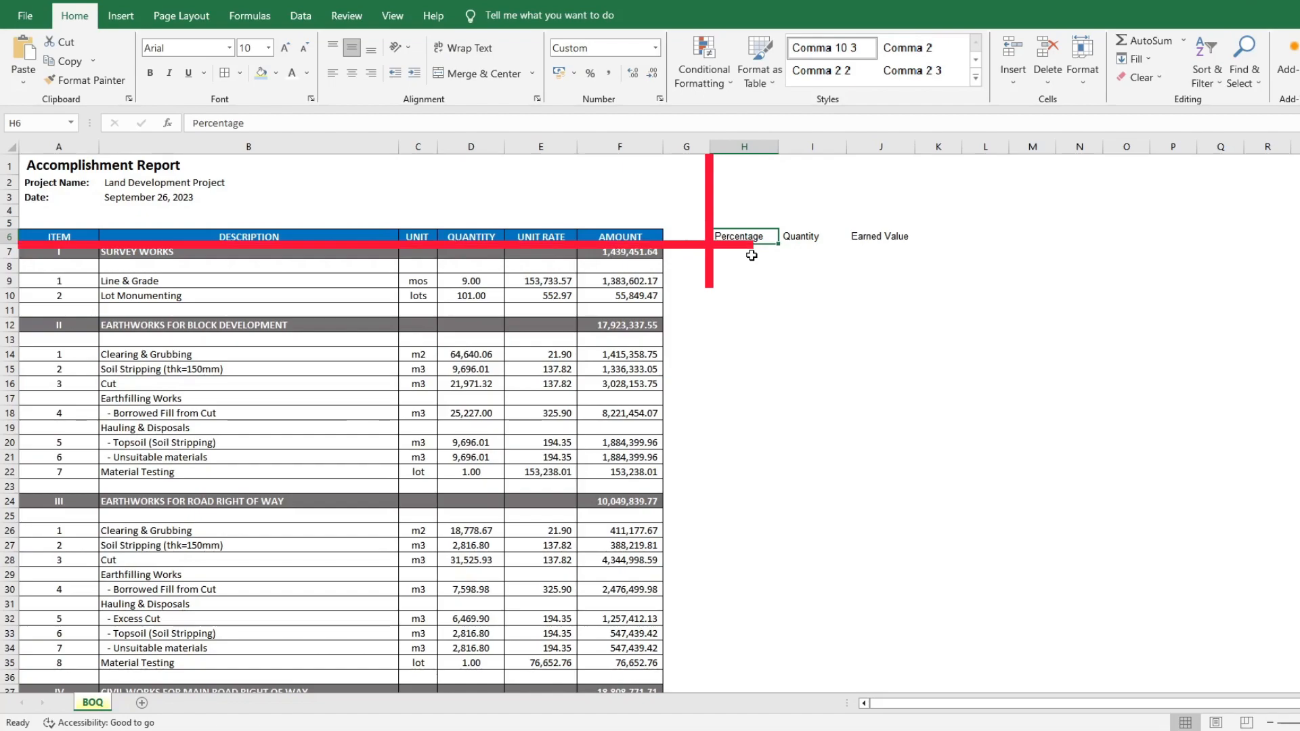
pyautogui.click(752, 255)
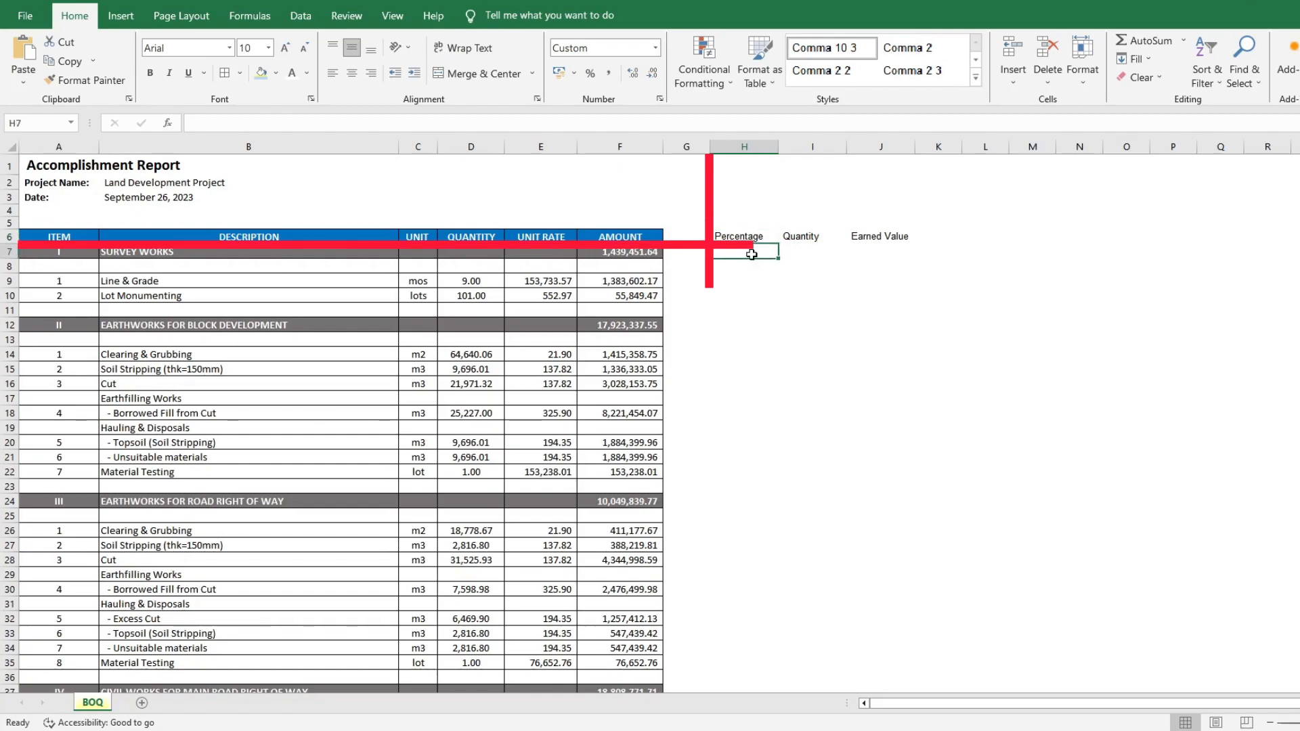
pyautogui.click(391, 19)
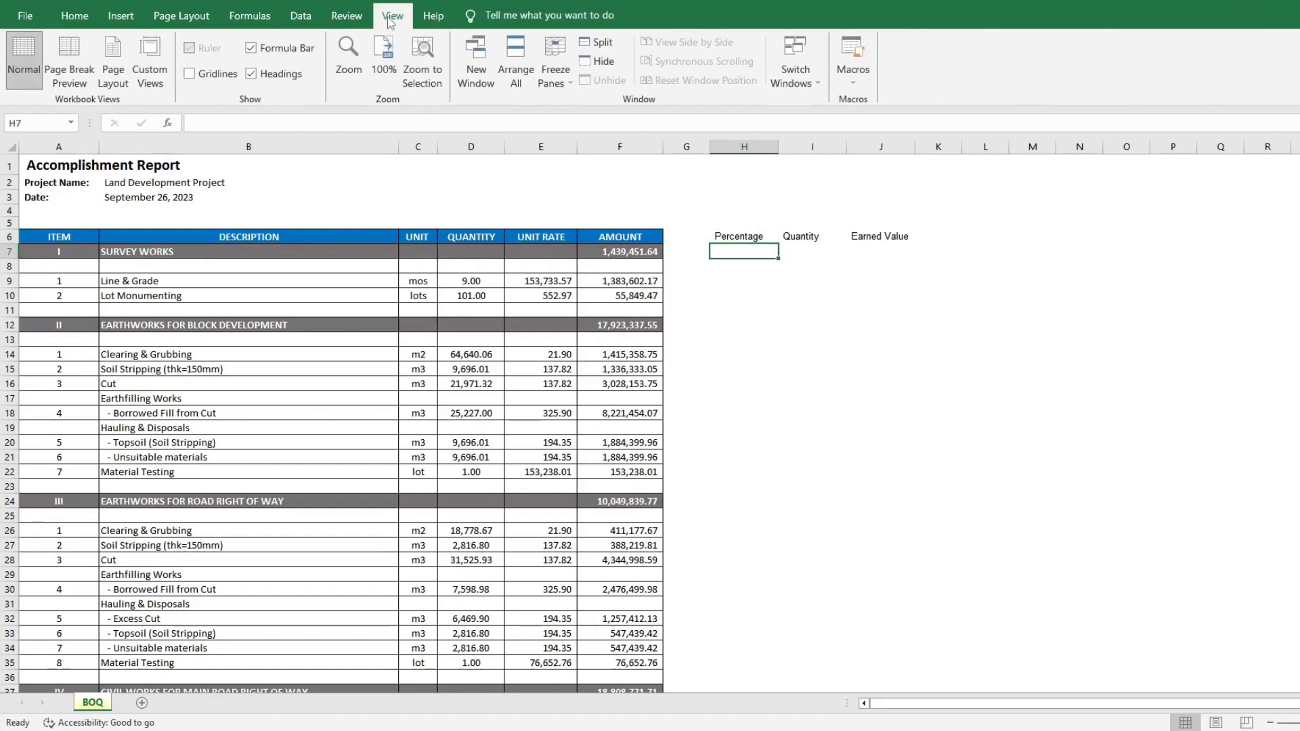
pyautogui.click(553, 80)
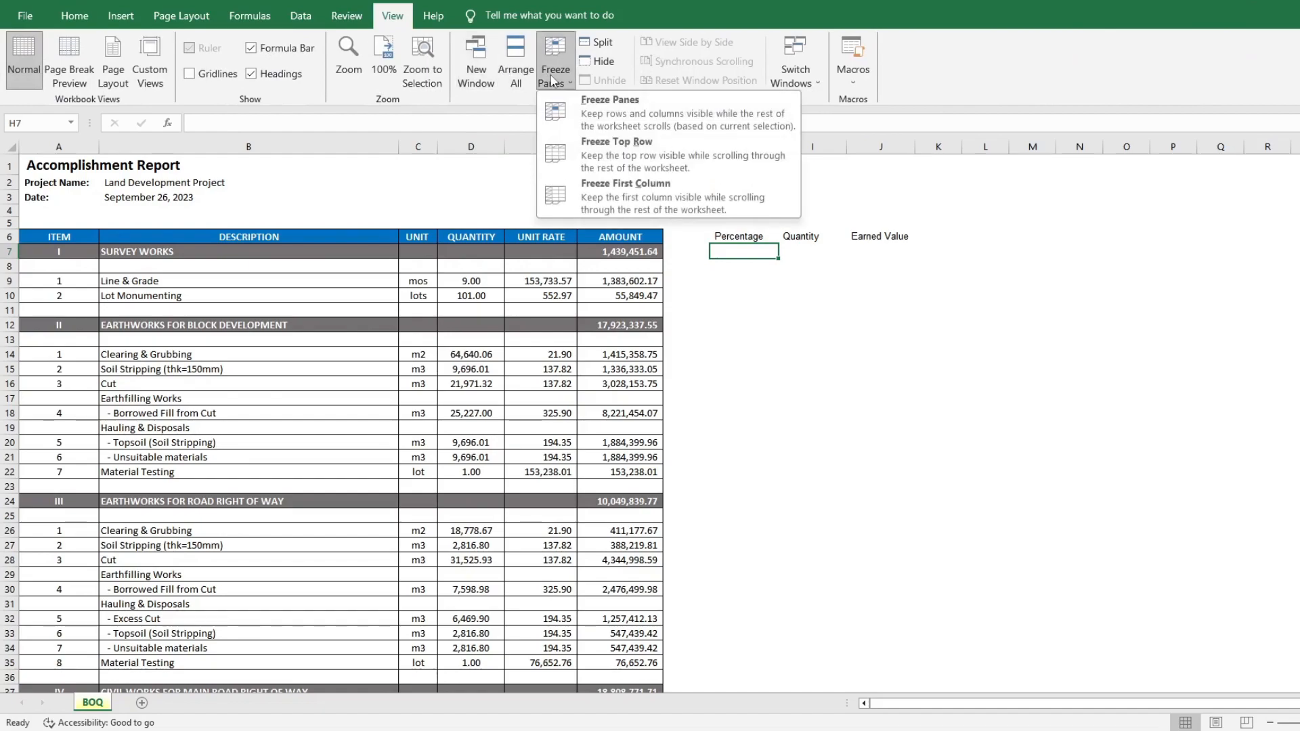
pyautogui.click(576, 108)
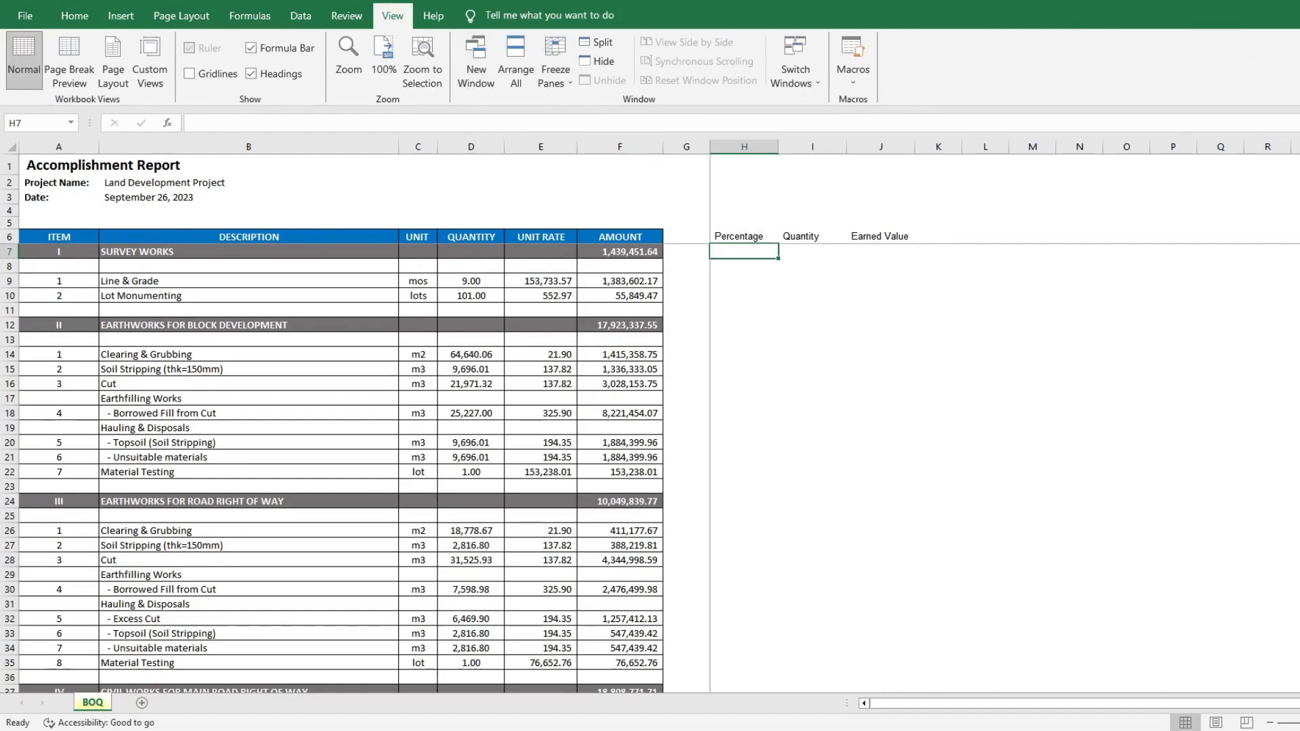
pyautogui.scroll(-4, 1037, 679)
pyautogui.scroll(4, 1037, 679)
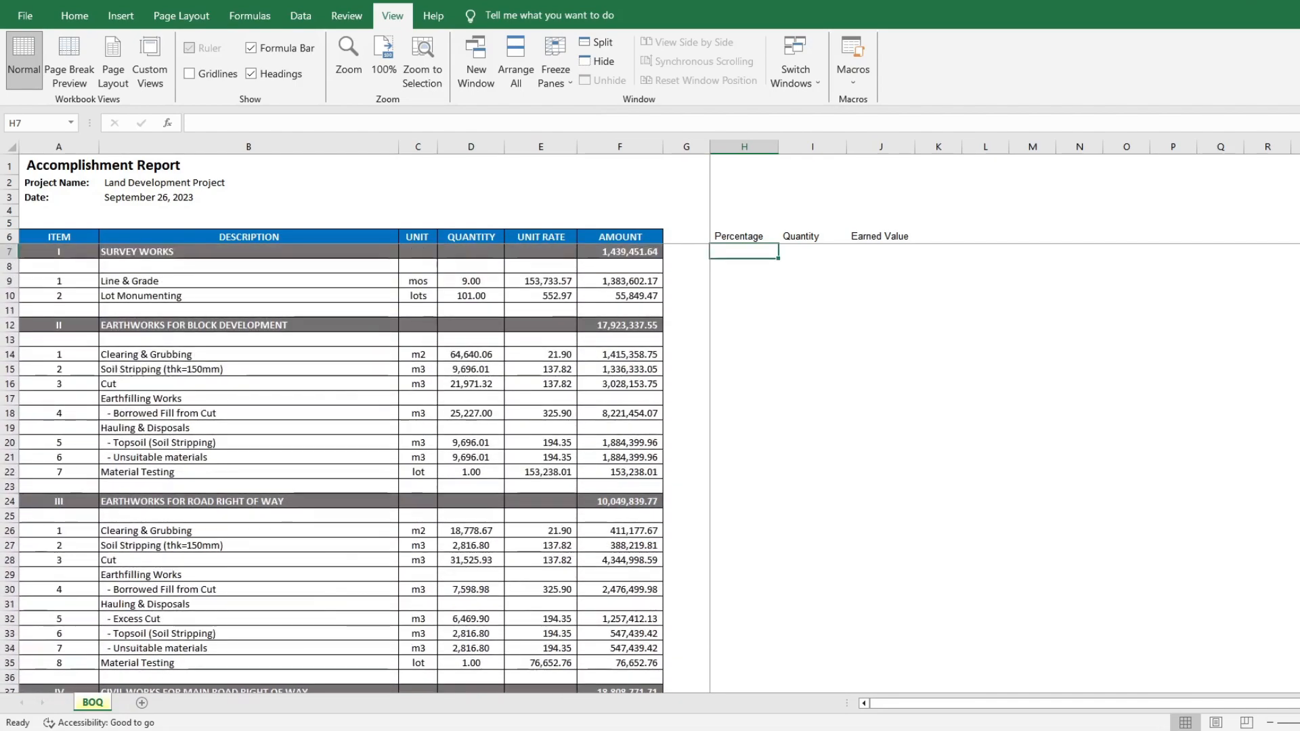
# - Narrow column G to a slim gap between the bill of quantities and the Percentage column
pyautogui.moveTo(1027, 706)
pyautogui.mouseDown()
pyautogui.moveTo(1182, 706)
pyautogui.moveTo(1030, 706)
pyautogui.mouseUp()
pyautogui.moveTo(702, 149); pyautogui.dragTo(680, 147)
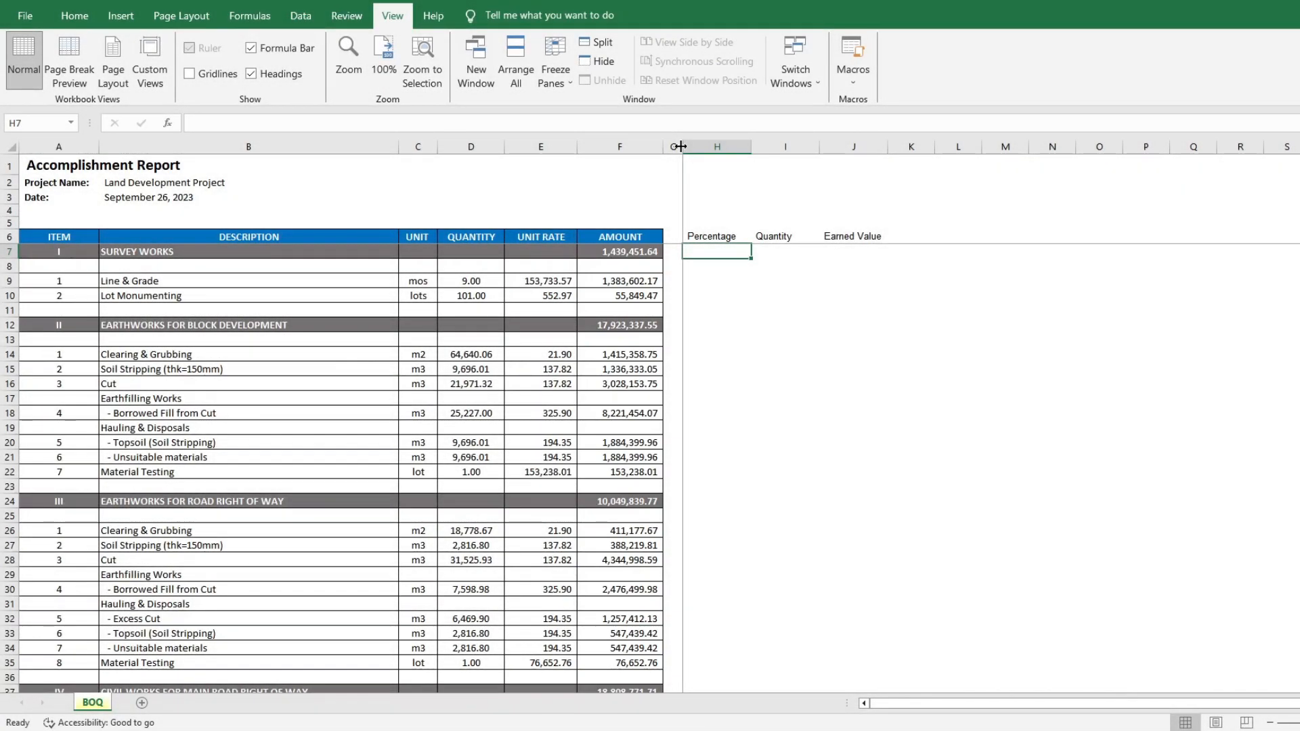
# - Copy the formatting of the AMOUNT column F6:F52 onto the Percentage, Quantity and Earned Value columns with Format Painter
pyautogui.click(628, 237)
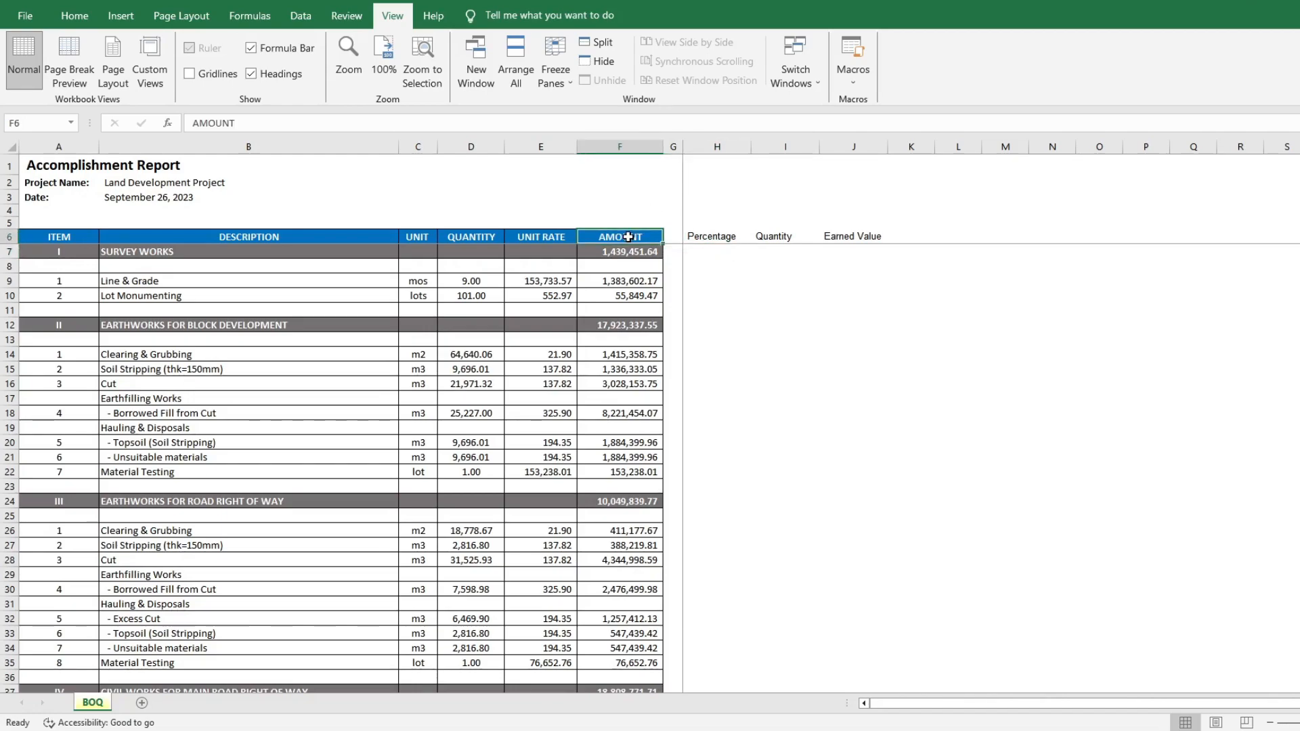
pyautogui.scroll(-8, 654, 316)
pyautogui.keyDown('shift'); pyautogui.click(634, 546); pyautogui.keyUp('shift')
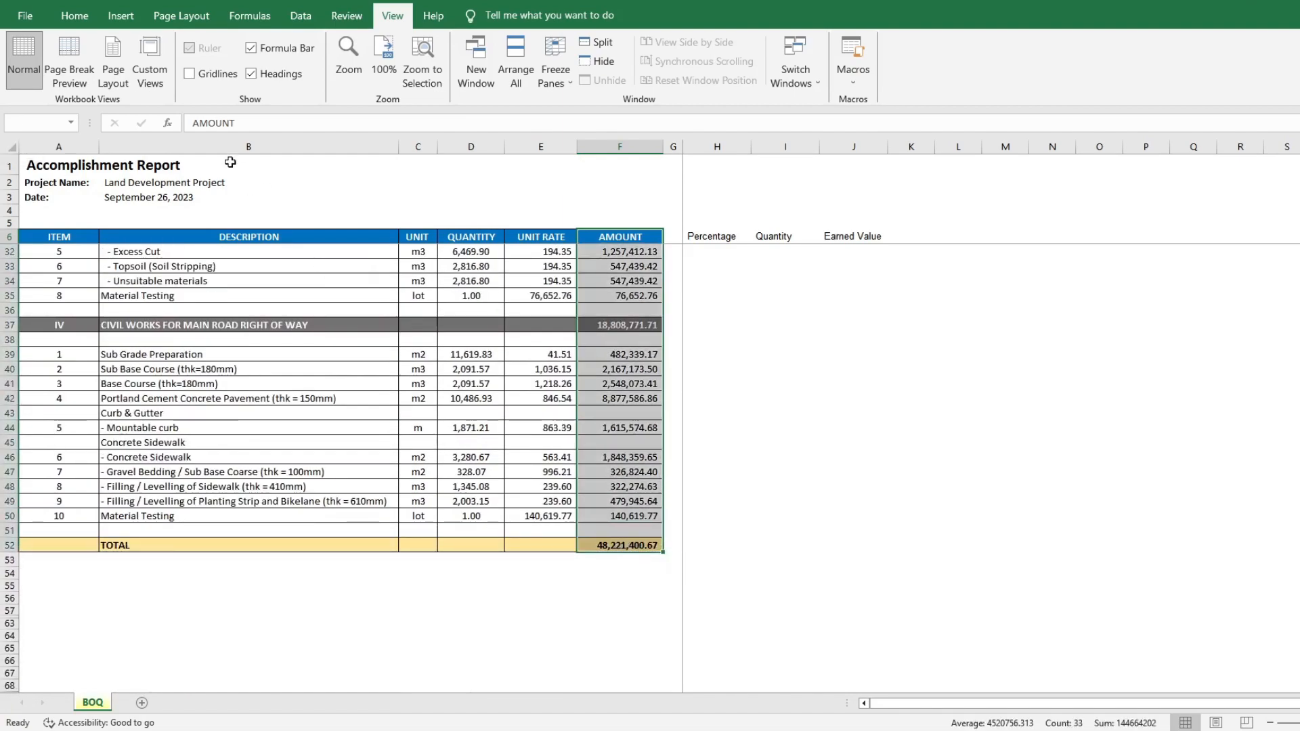
pyautogui.click(85, 22)
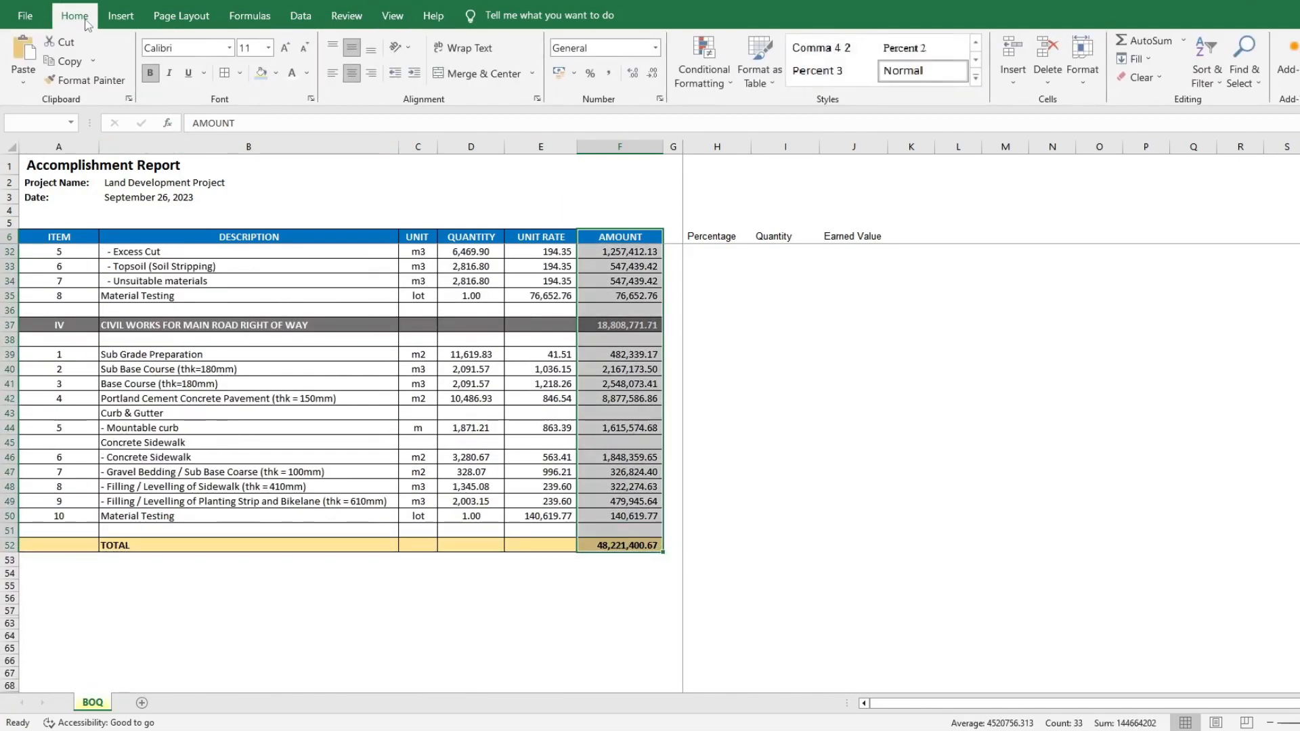
pyautogui.click(83, 80)
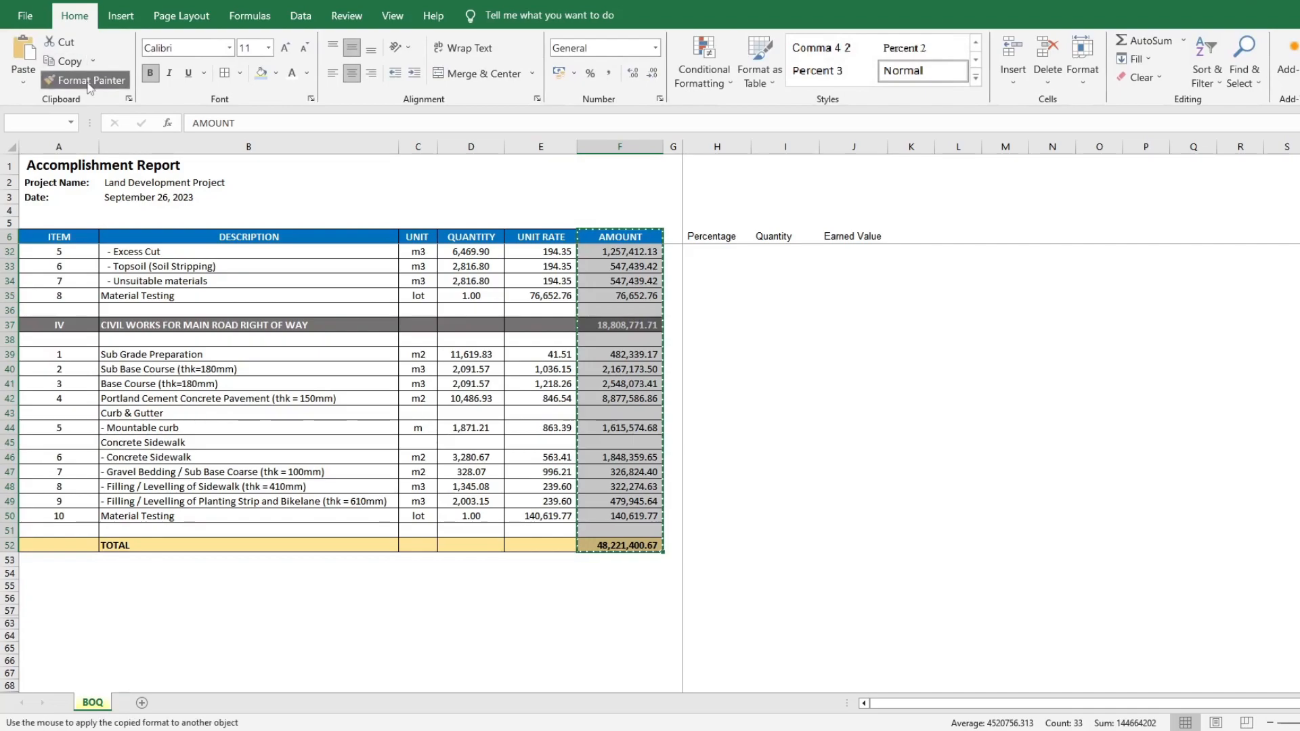
pyautogui.click(708, 236)
pyautogui.click(779, 236)
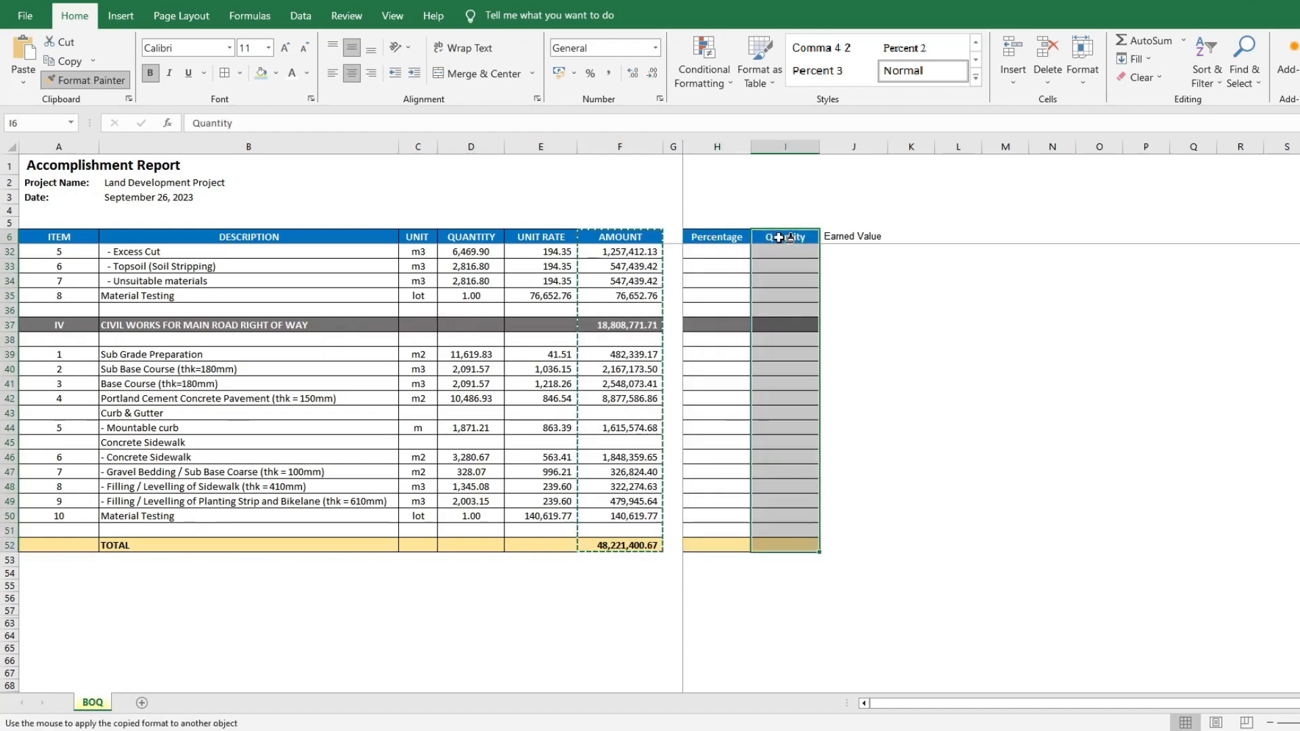
pyautogui.click(855, 236)
pyautogui.press('Escape')
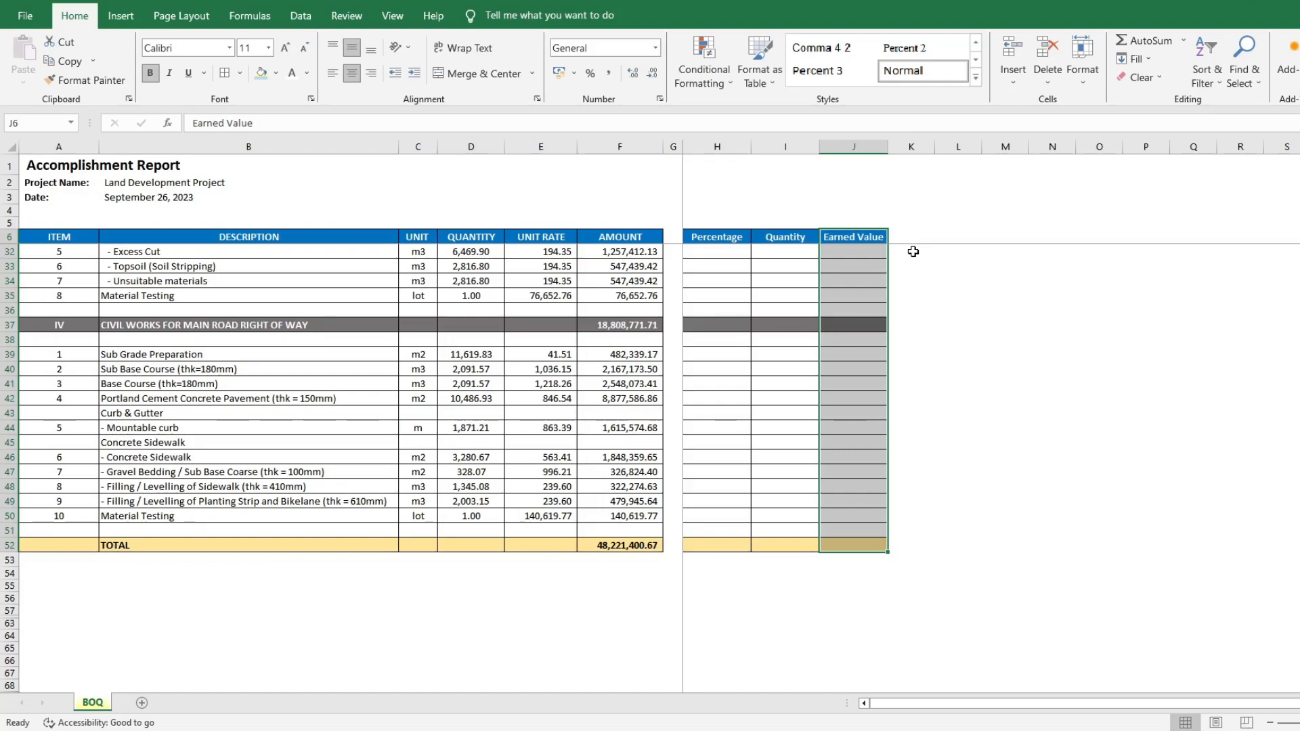
pyautogui.scroll(8, 998, 262)
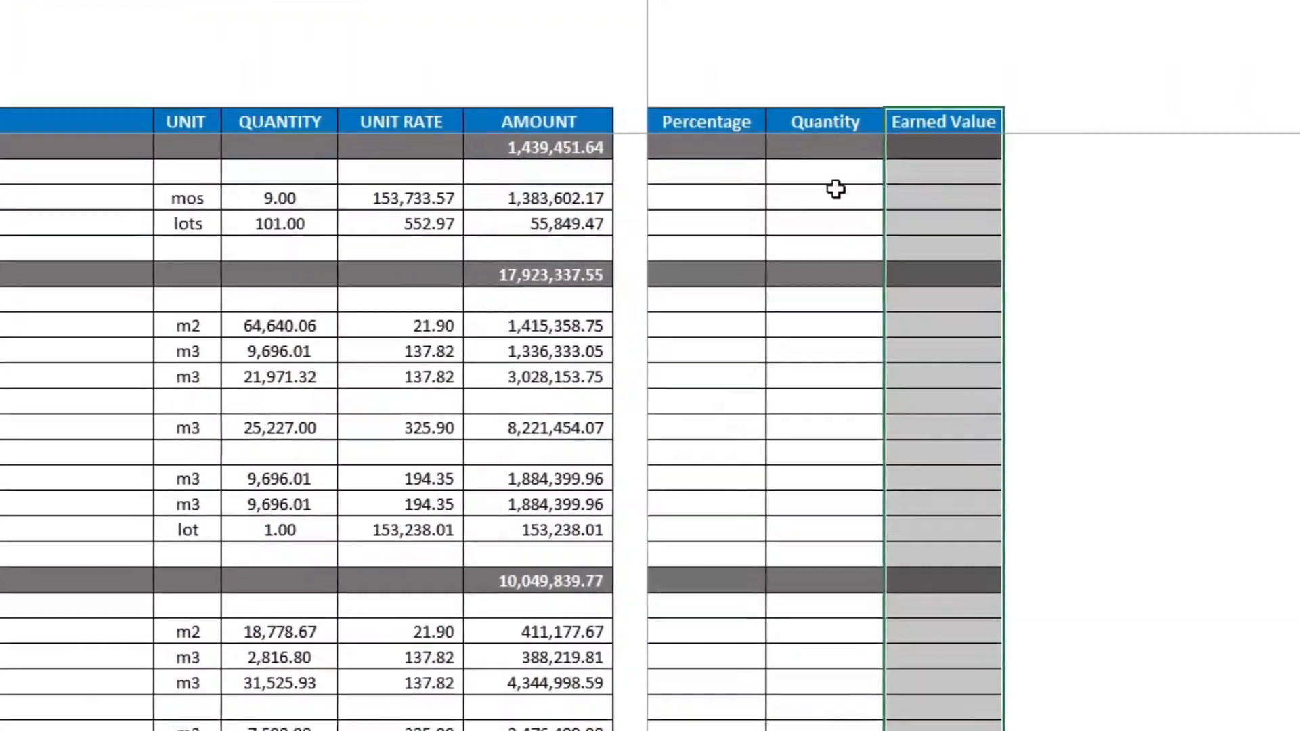
# - Begin a formula in H8 that divides the accomplished quantity in I8 by the bill quantity in D8
pyautogui.click(717, 266)
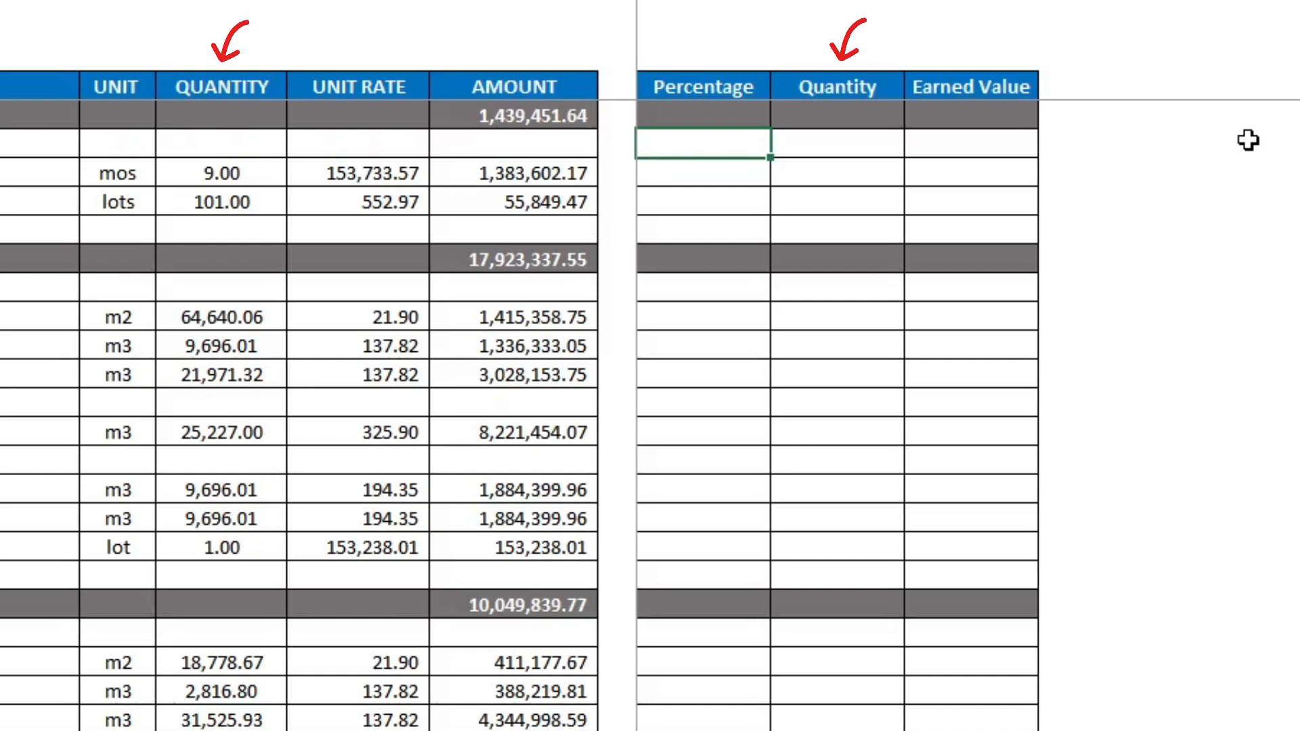
pyautogui.write('=')
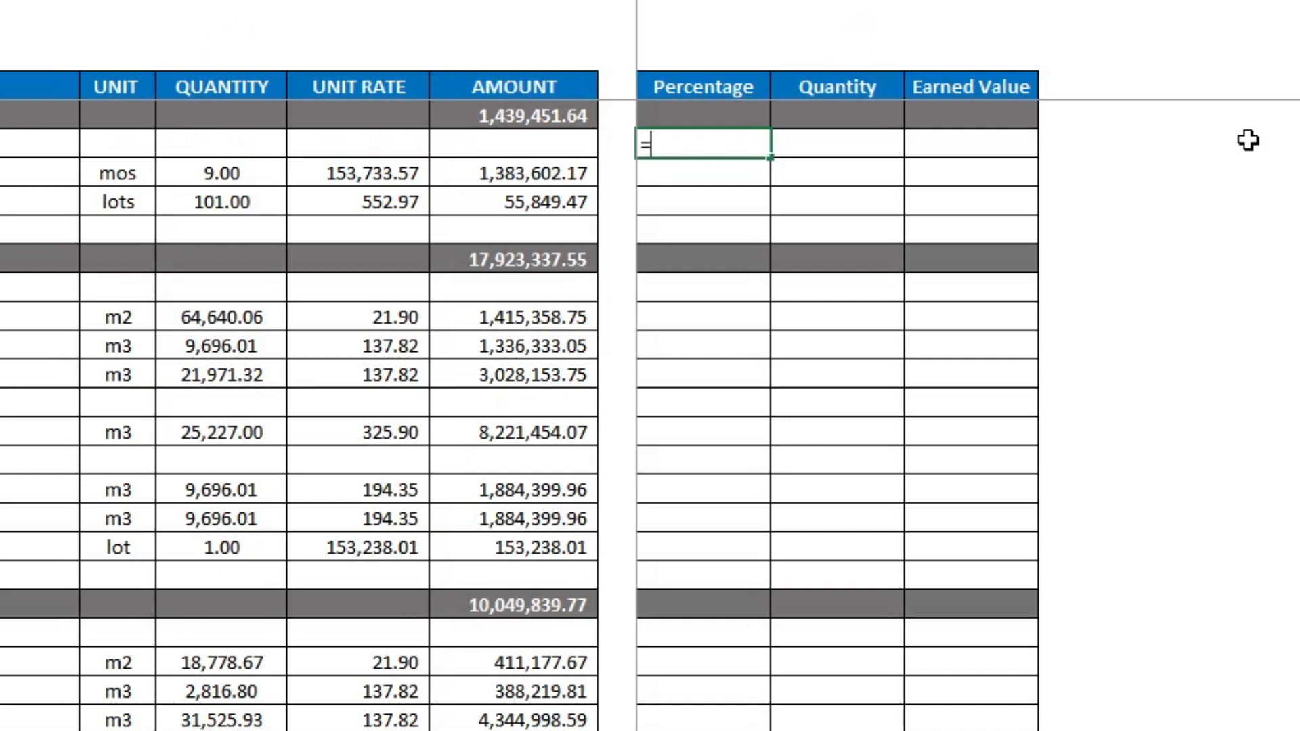
pyautogui.press('Right')
pyautogui.write('/')
pyautogui.press('Left')
pyautogui.press('Left')
pyautogui.press('Left')
pyautogui.press('Left')
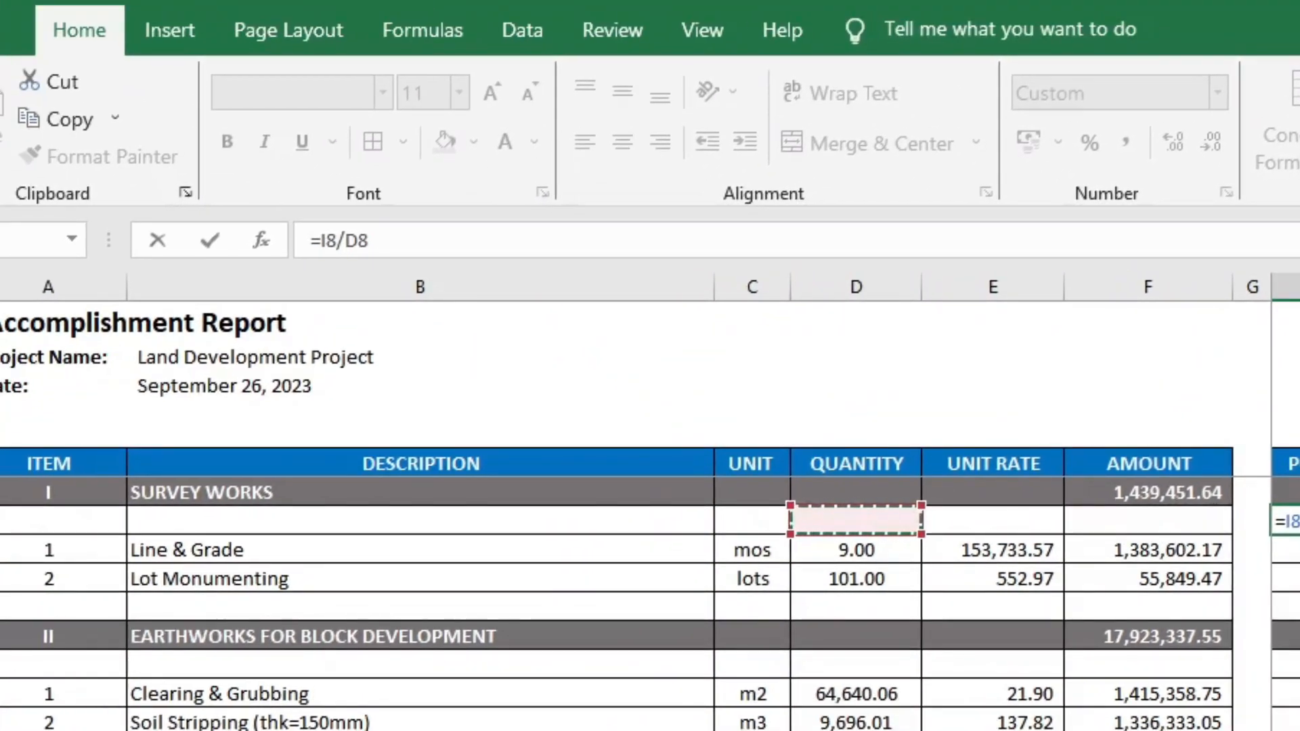
# - Wrap the H8 division in MIN with a cap of 1 and lock column D, giving =MIN(I8/$D8,1)
pyautogui.click(318, 240)
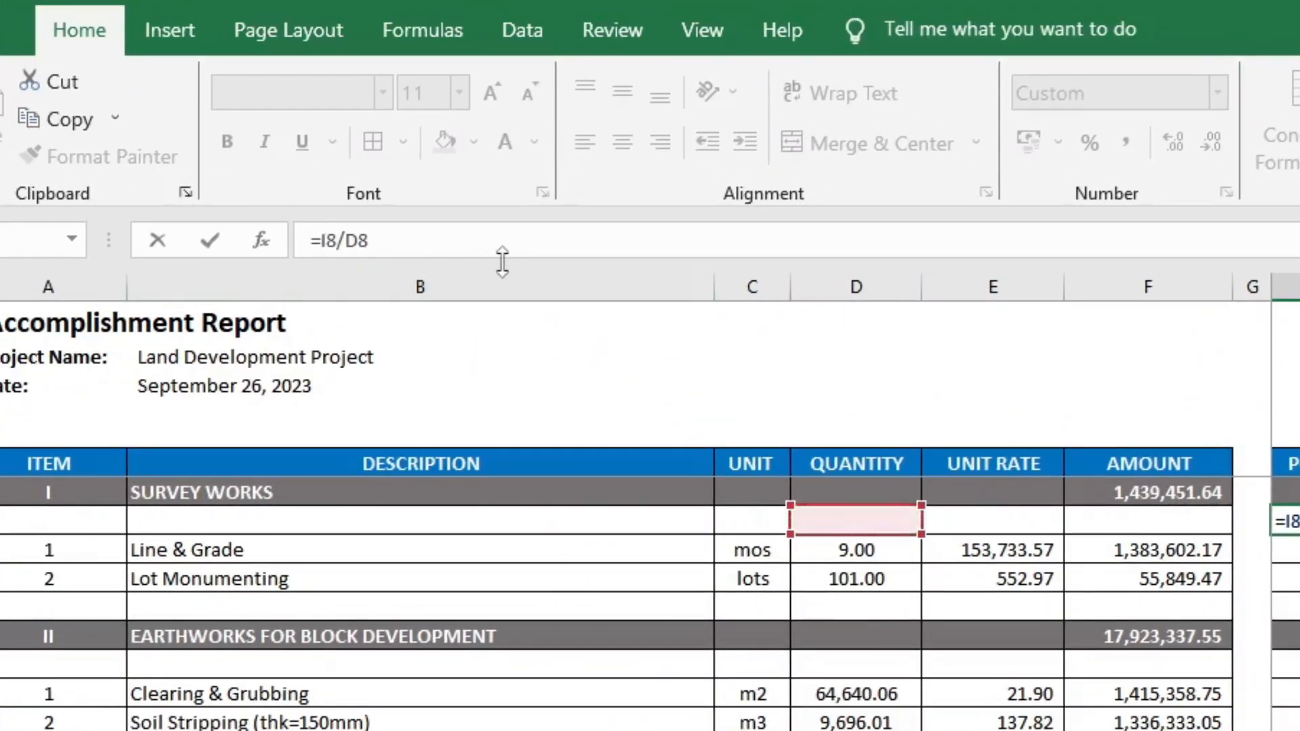
pyautogui.write('min(')
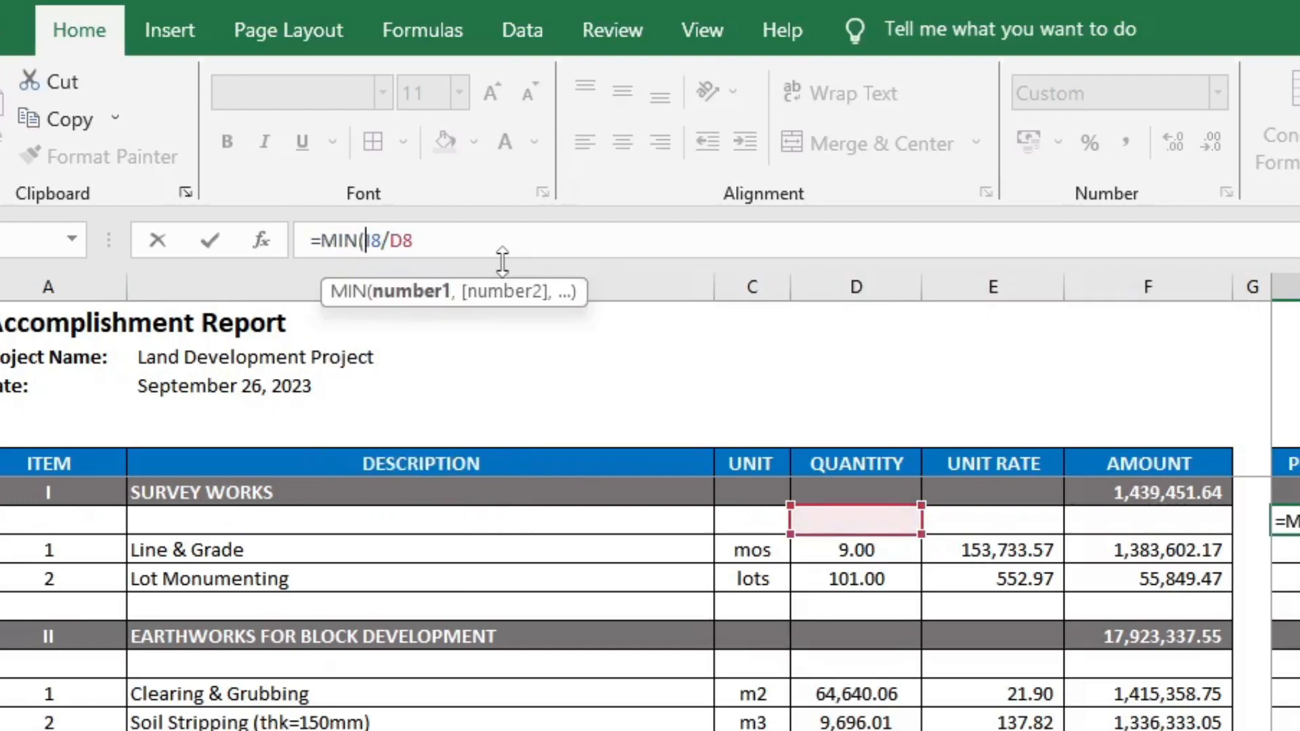
pyautogui.click(474, 244)
pyautogui.write(',1)')
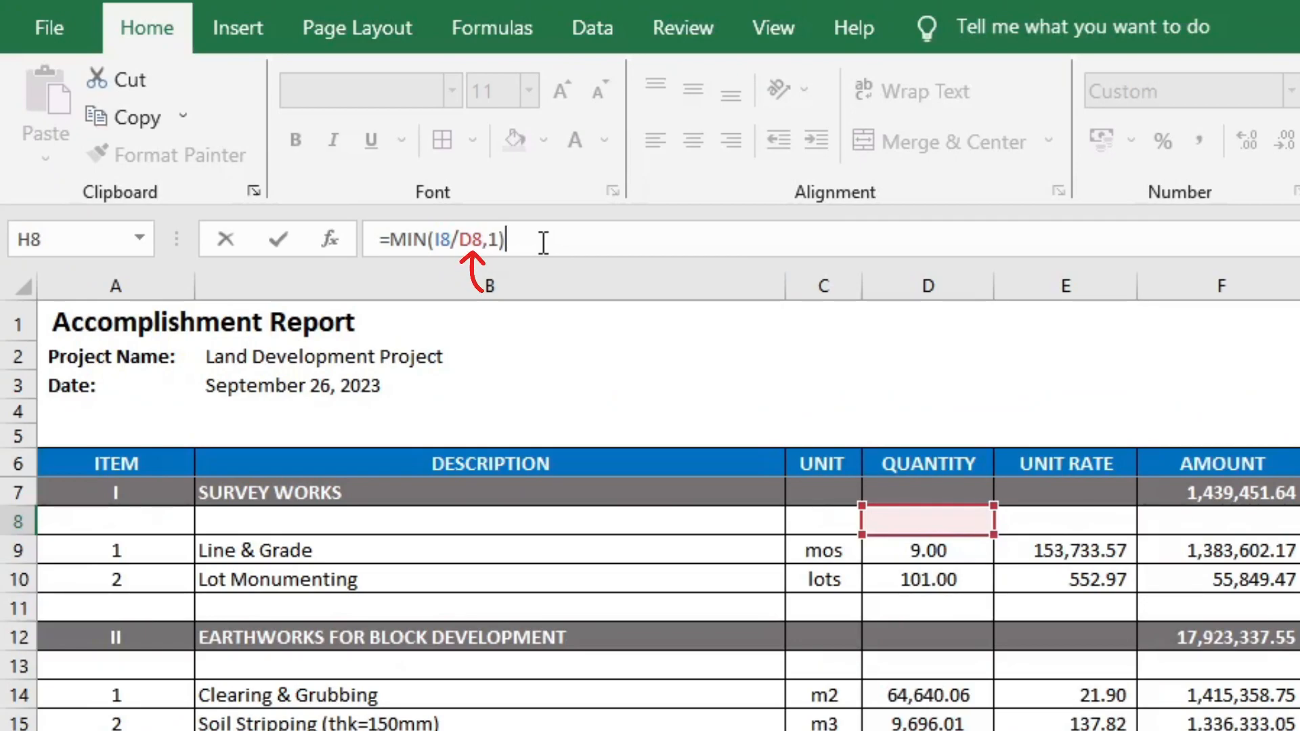
pyautogui.click(460, 239)
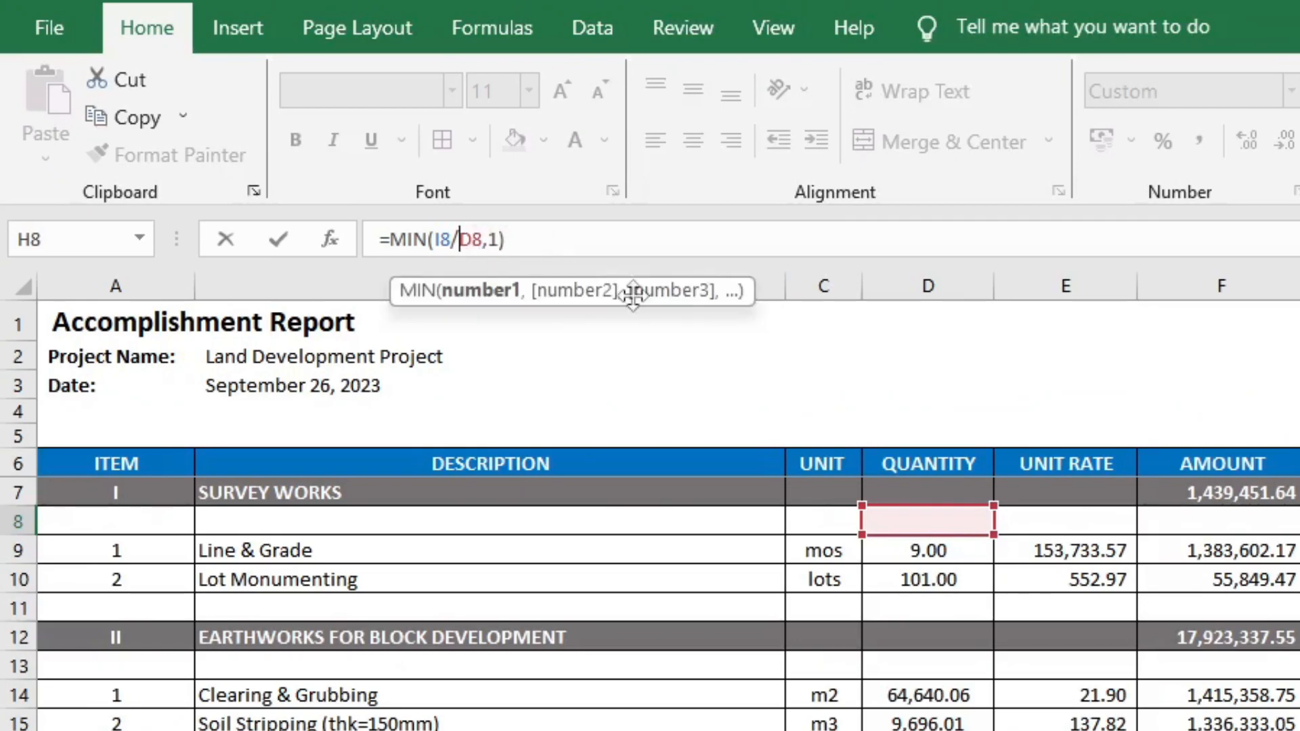
pyautogui.write('$')
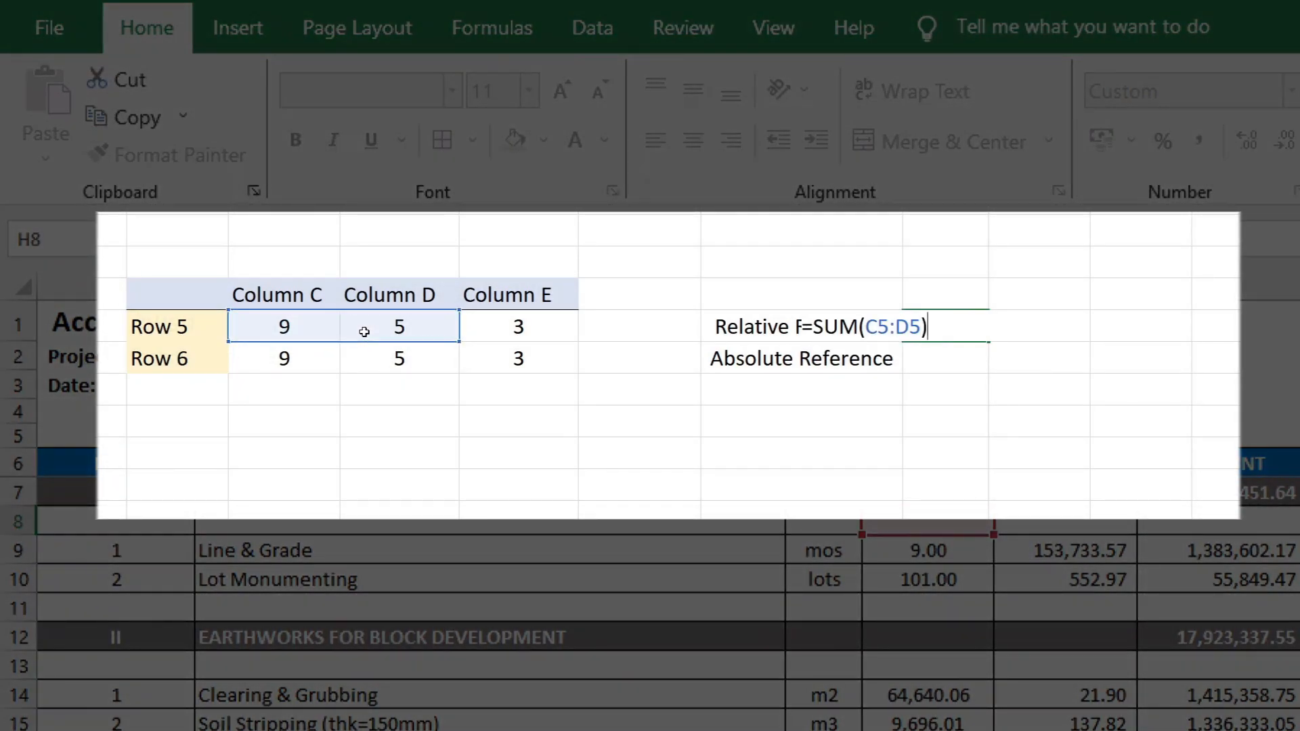
# - In the reference example, enter =SUM(C5:D5) for Relative Reference, copy it one cell to the right and open the copy to examine its references
pyautogui.press('Return')
pyautogui.click(975, 325)
pyautogui.rightClick(977, 325)
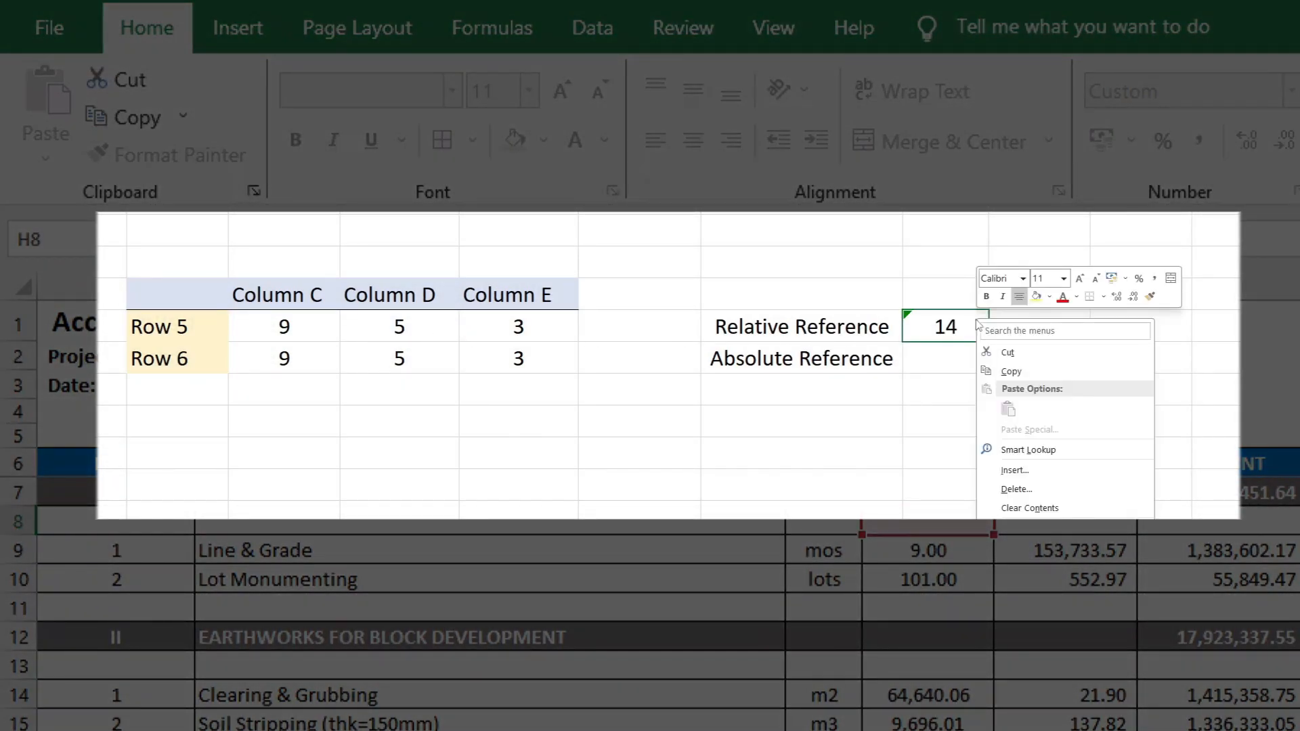
pyautogui.click(1011, 371)
pyautogui.click(1023, 326)
pyautogui.rightClick(1024, 325)
pyautogui.click(1057, 407)
pyautogui.doubleClick(1083, 329)
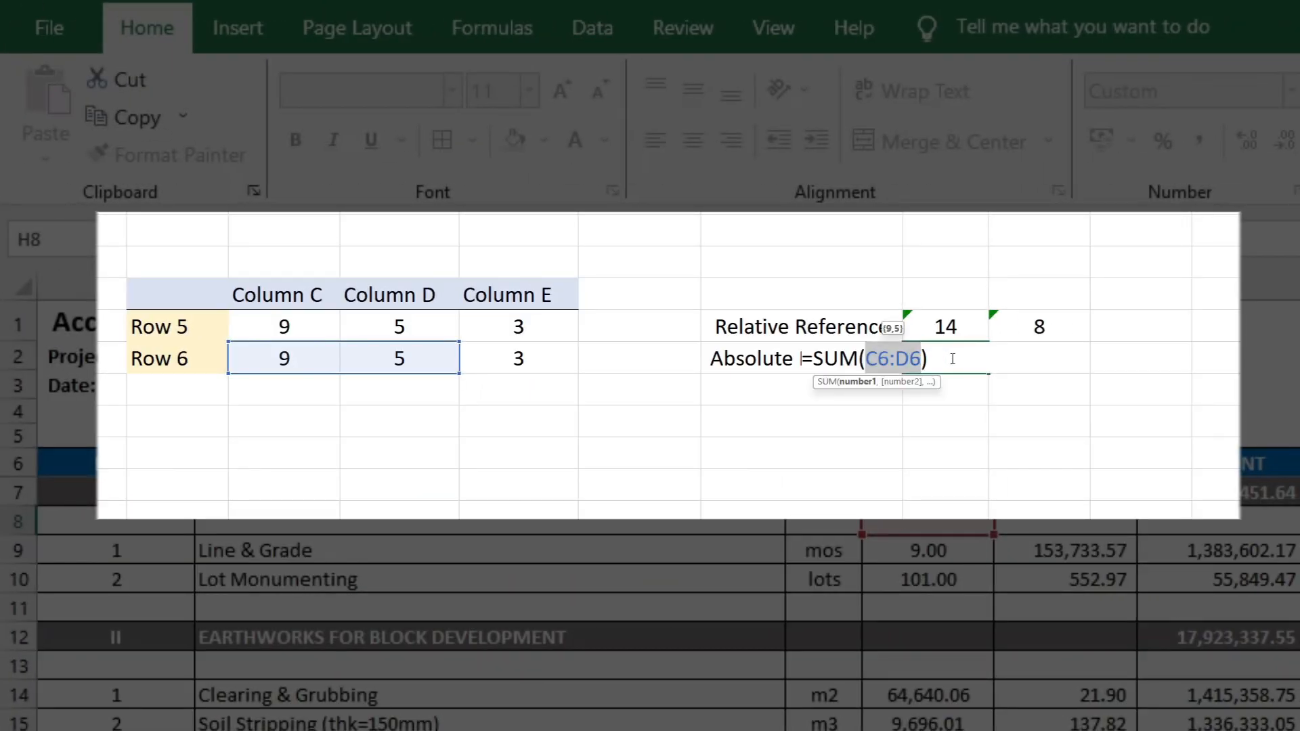
# - Make the C6:D6 range in the Absolute Reference SUM formula absolute, copy it one cell to the right and open the copy to examine it
pyautogui.press('F4')
pyautogui.press('Return')
pyautogui.click(951, 359)
pyautogui.rightClick(951, 359)
pyautogui.click(989, 372)
pyautogui.click(1046, 358)
pyautogui.rightClick(1050, 358)
pyautogui.click(1082, 409)
pyautogui.doubleClick(1074, 354)
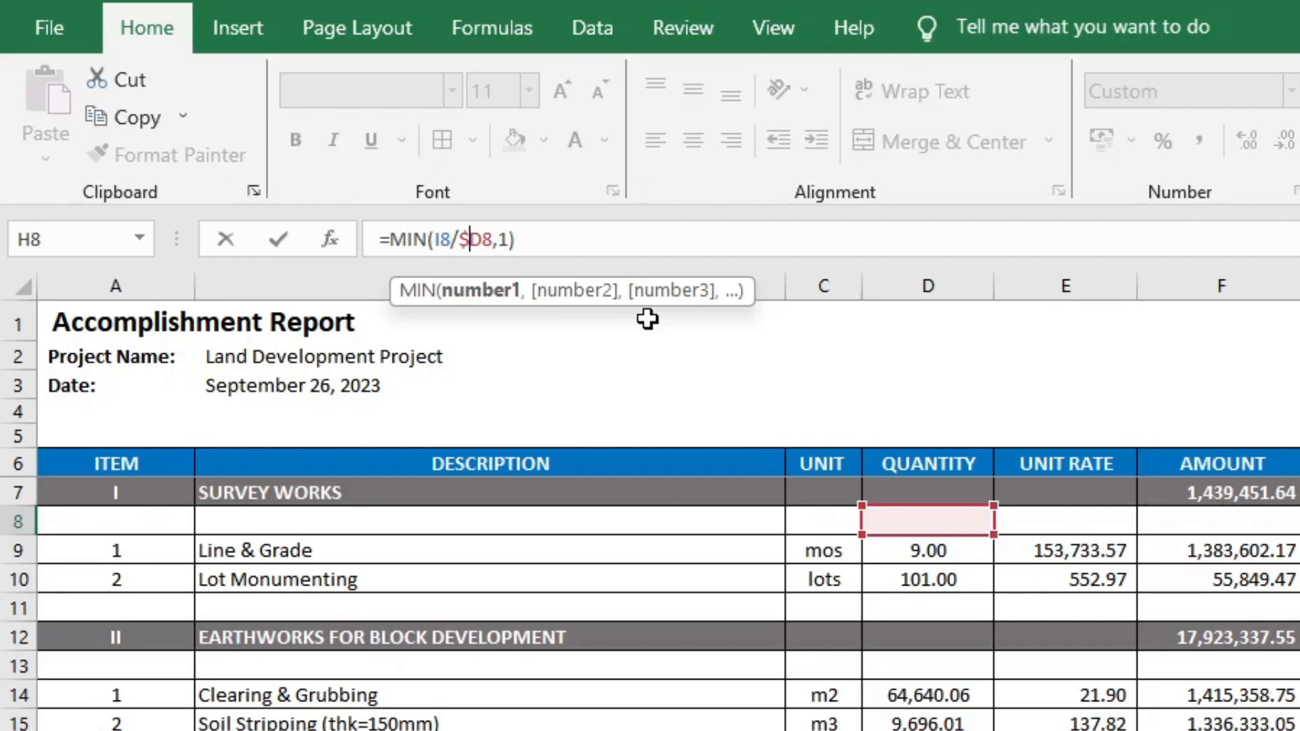
# - Enter =MIN(I8/$D8,1) in H8 and copy it to H9:H11
pyautogui.hotkey('ctrl', 'Return')
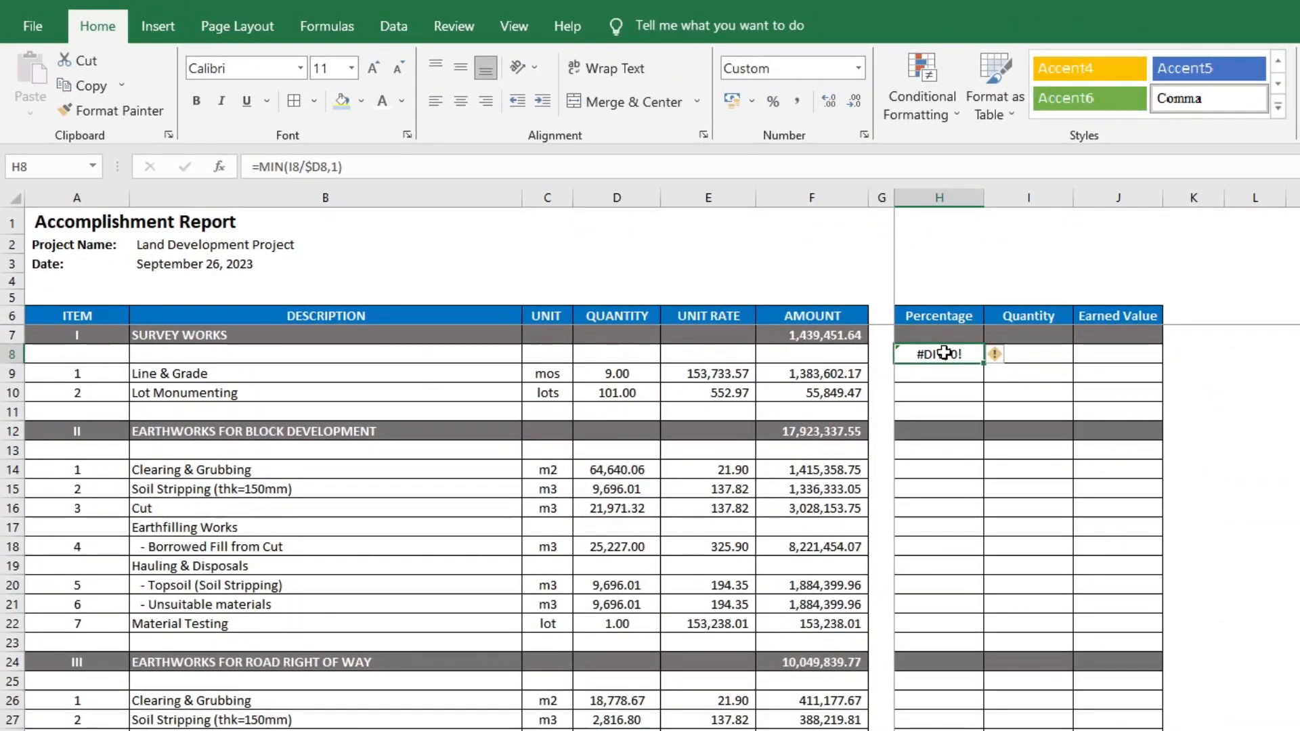
pyautogui.hotkey('ctrl', 'c')
pyautogui.moveTo(948, 374); pyautogui.dragTo(951, 411)
pyautogui.hotkey('ctrl', 'v')
pyautogui.press('Escape')
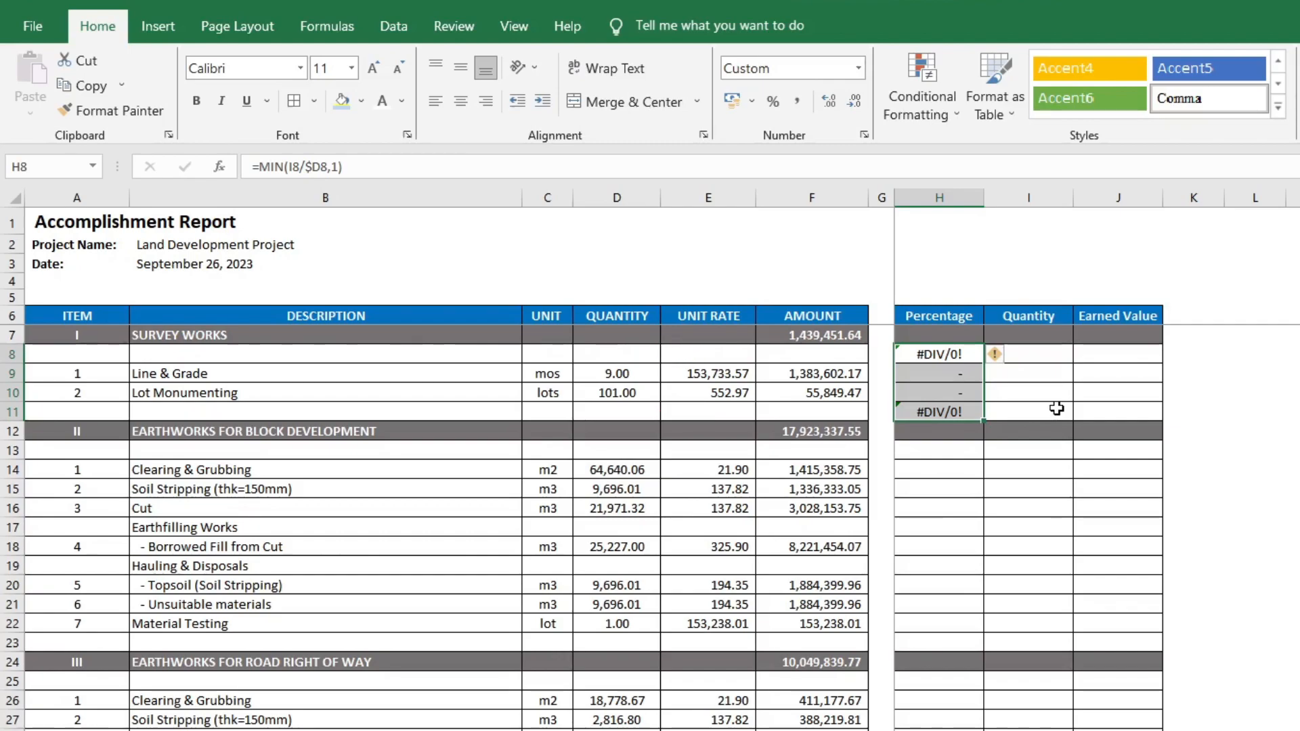
# - Wrap the H8 formula in IFERROR with 0 as the fallback, giving =IFERROR(MIN(I8/$D8,1),0)
pyautogui.click(951, 354)
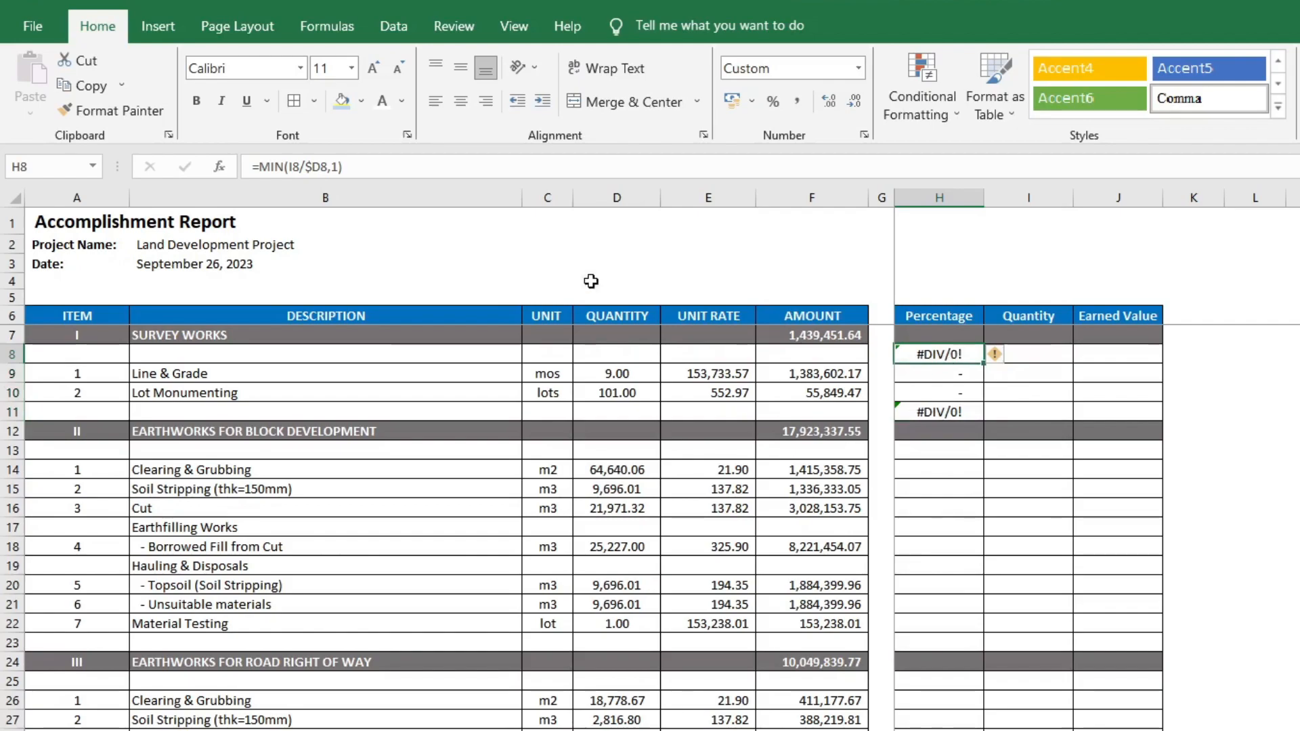
pyautogui.click(356, 165)
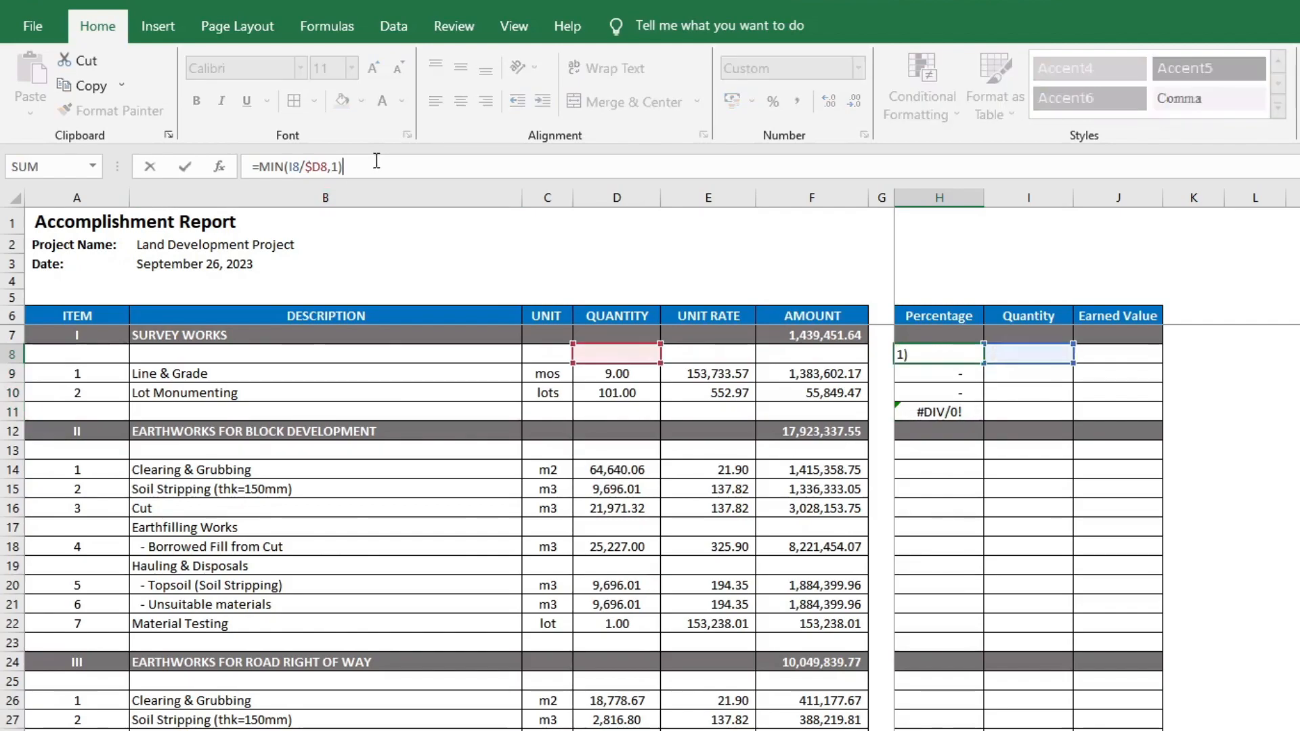
pyautogui.click(262, 166)
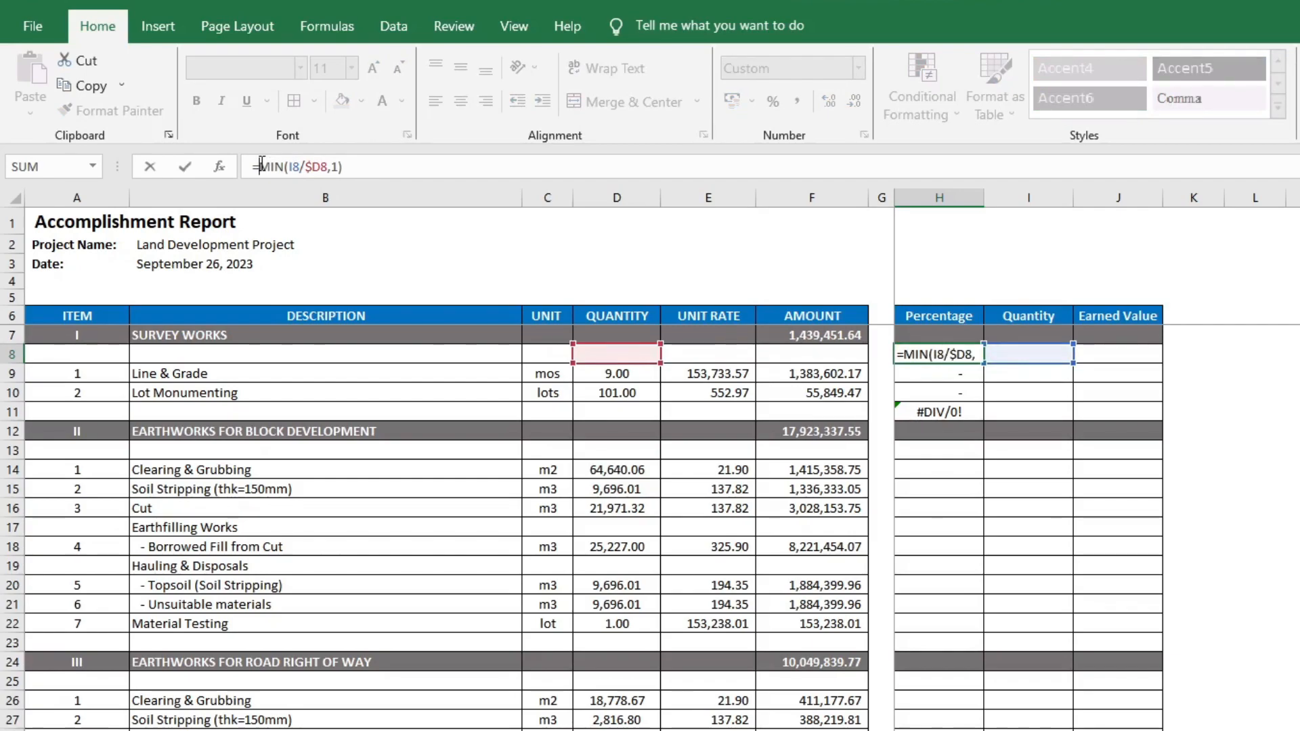
pyautogui.write('IFERROR(')
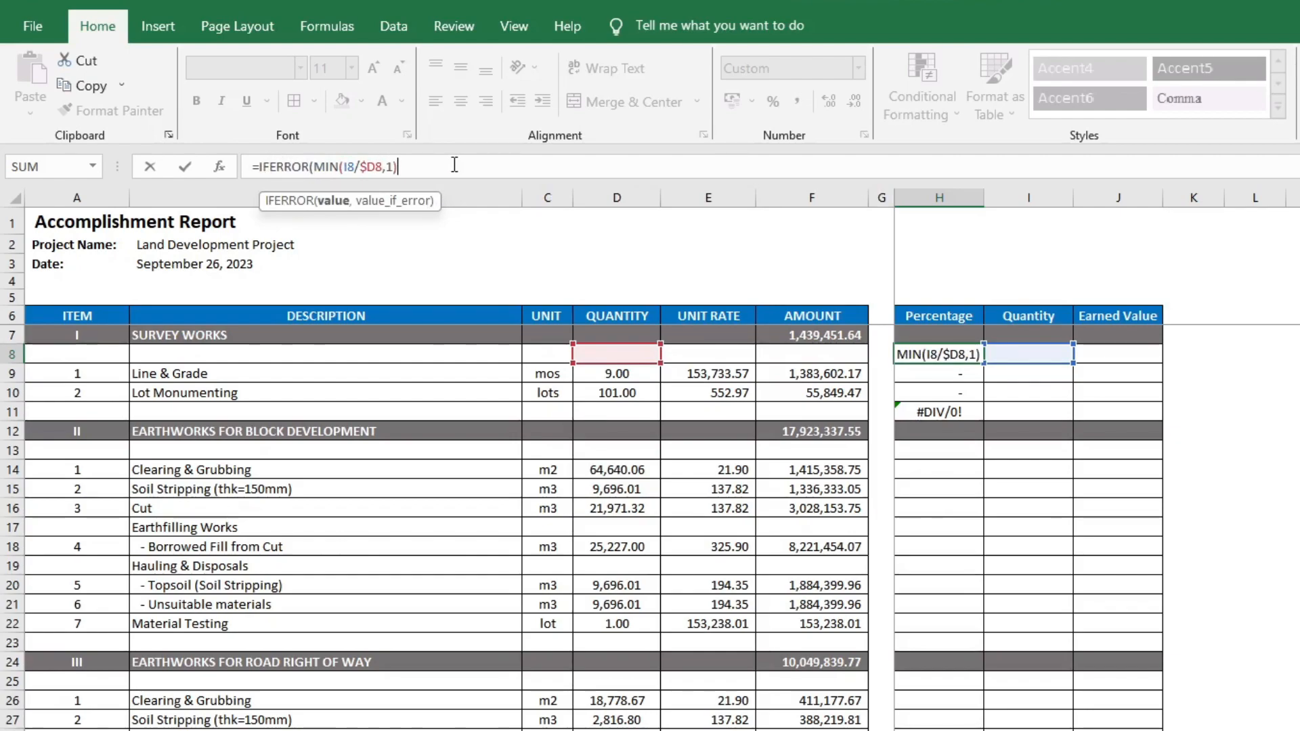
pyautogui.write(',')
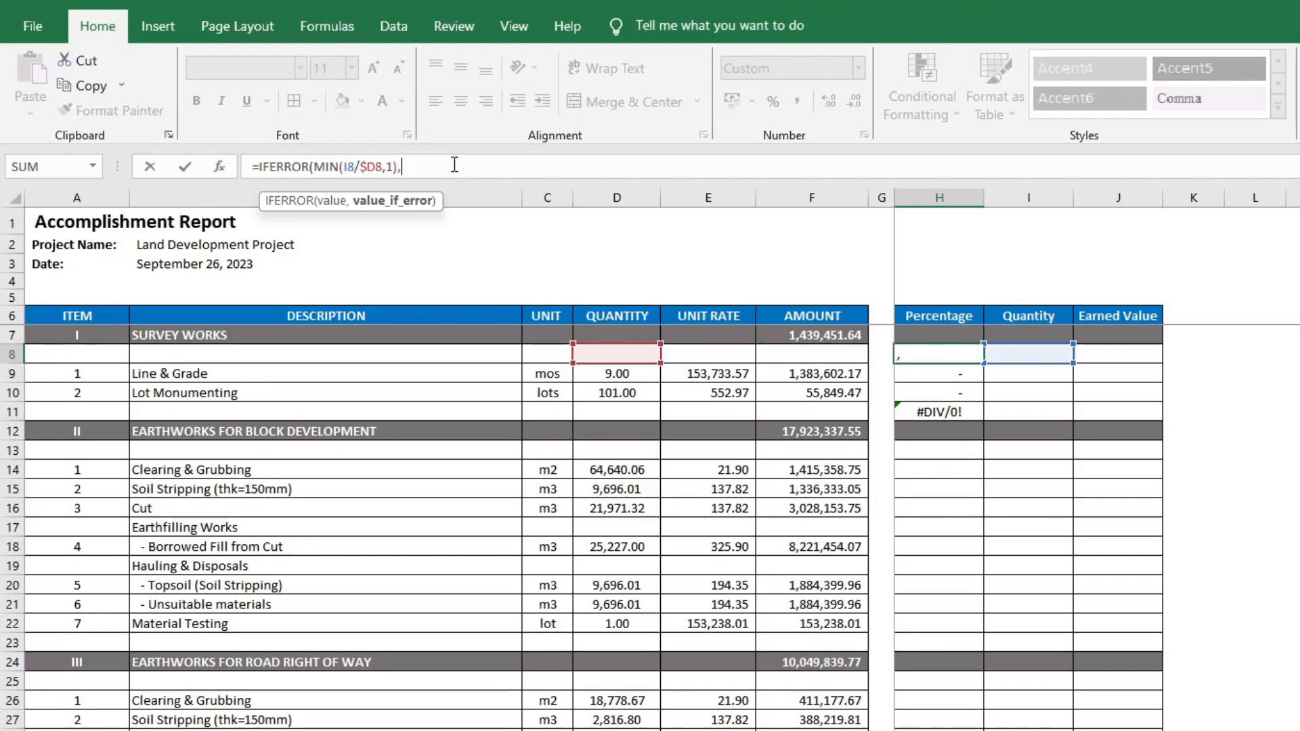
pyautogui.write('0')
pyautogui.press('Return')
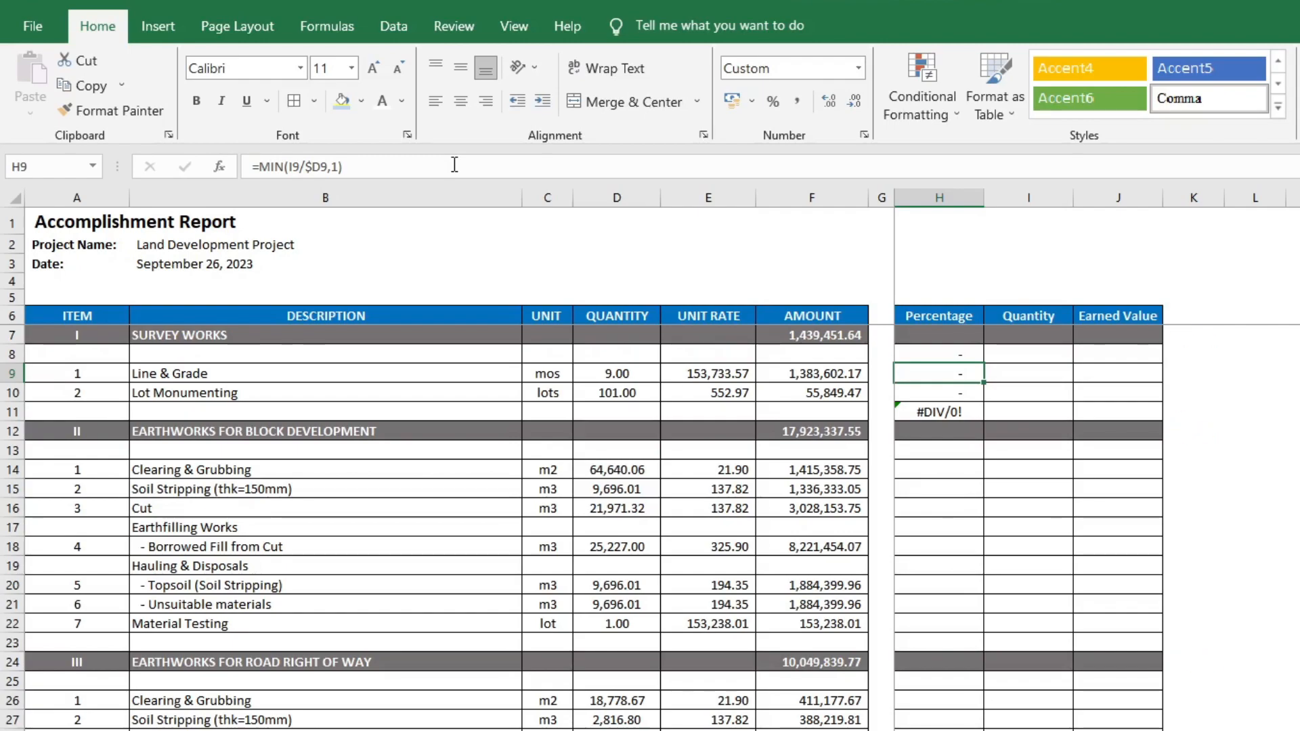
# - Copy the IFERROR formula from H8 through H11 and into H13:H23 for the first two work sections
pyautogui.click(946, 354)
pyautogui.hotkey('ctrl', 'c')
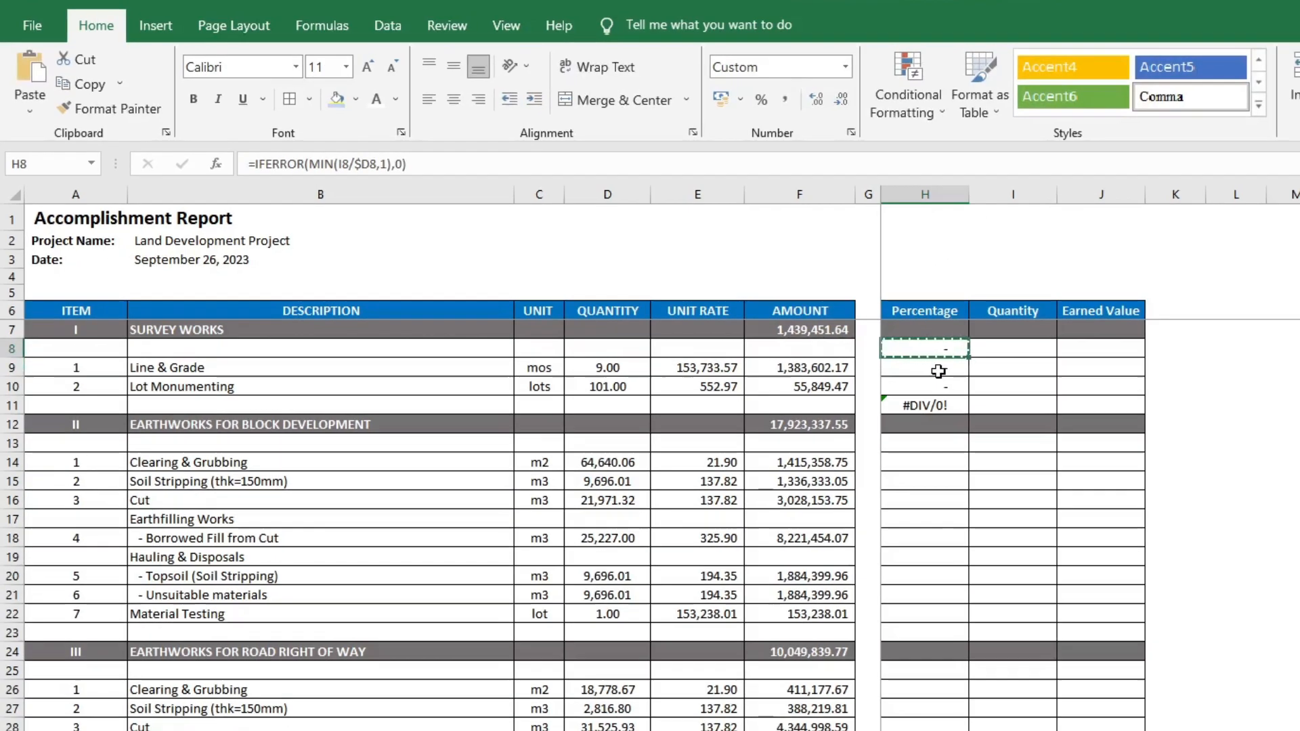
pyautogui.moveTo(946, 351); pyautogui.dragTo(952, 410)
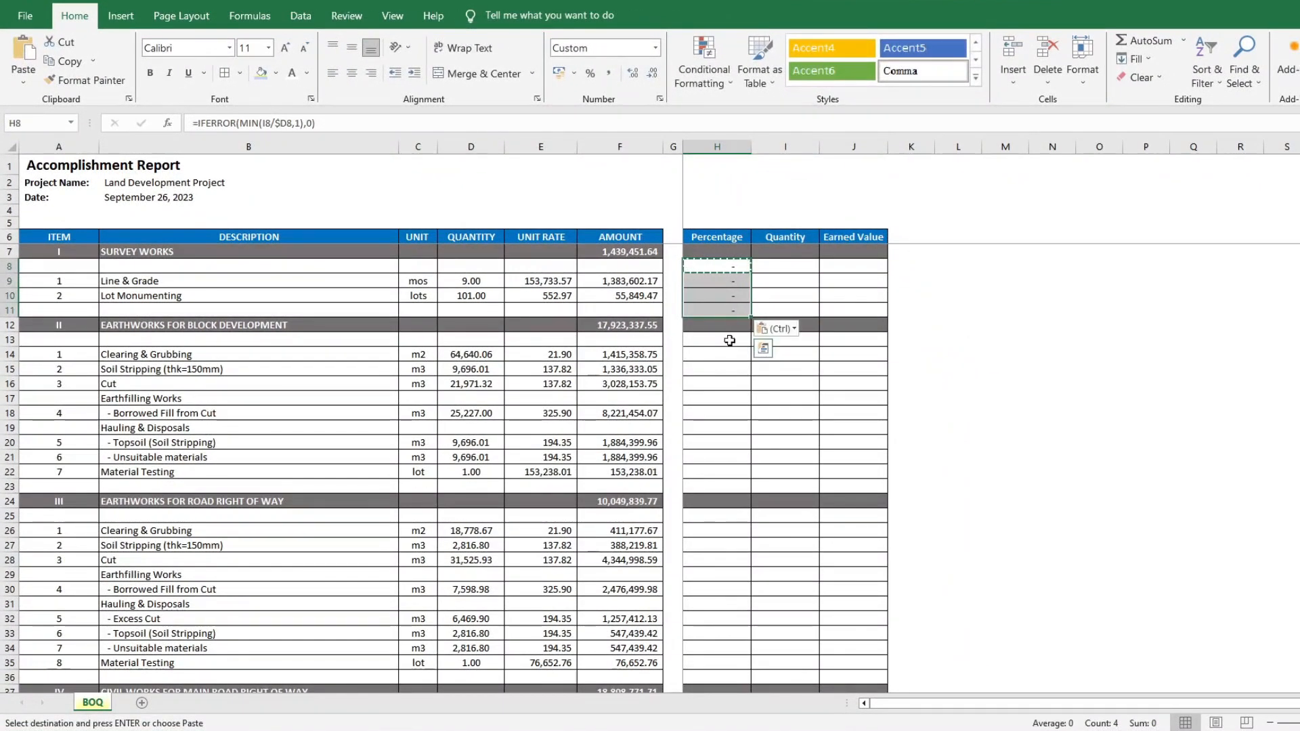
pyautogui.moveTo(729, 340); pyautogui.dragTo(723, 486)
pyautogui.hotkey('ctrl', 'v')
# - Paste the copied percentage formula into H25:H36 and H38:H51 for work sections III and IV
pyautogui.click(723, 511)
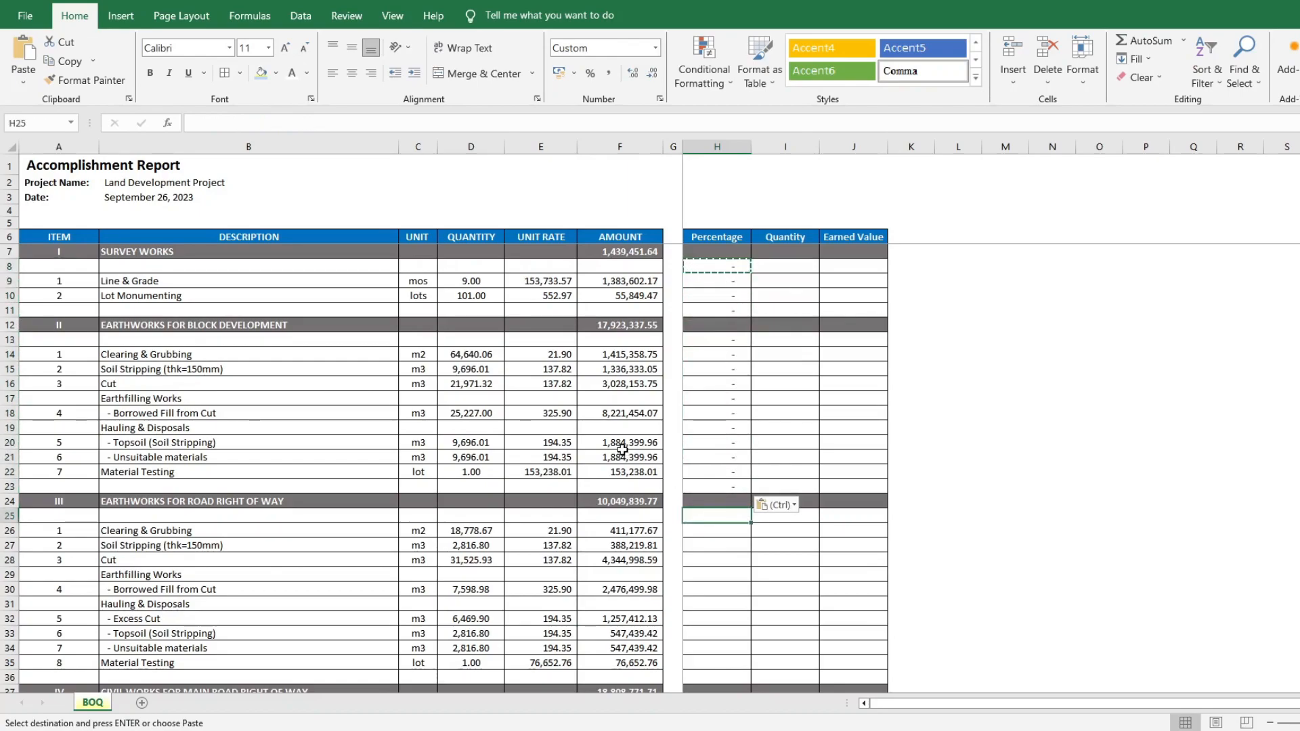
pyautogui.scroll(-3, 704, 521)
pyautogui.keyDown('shift'); pyautogui.click(702, 527); pyautogui.keyUp('shift')
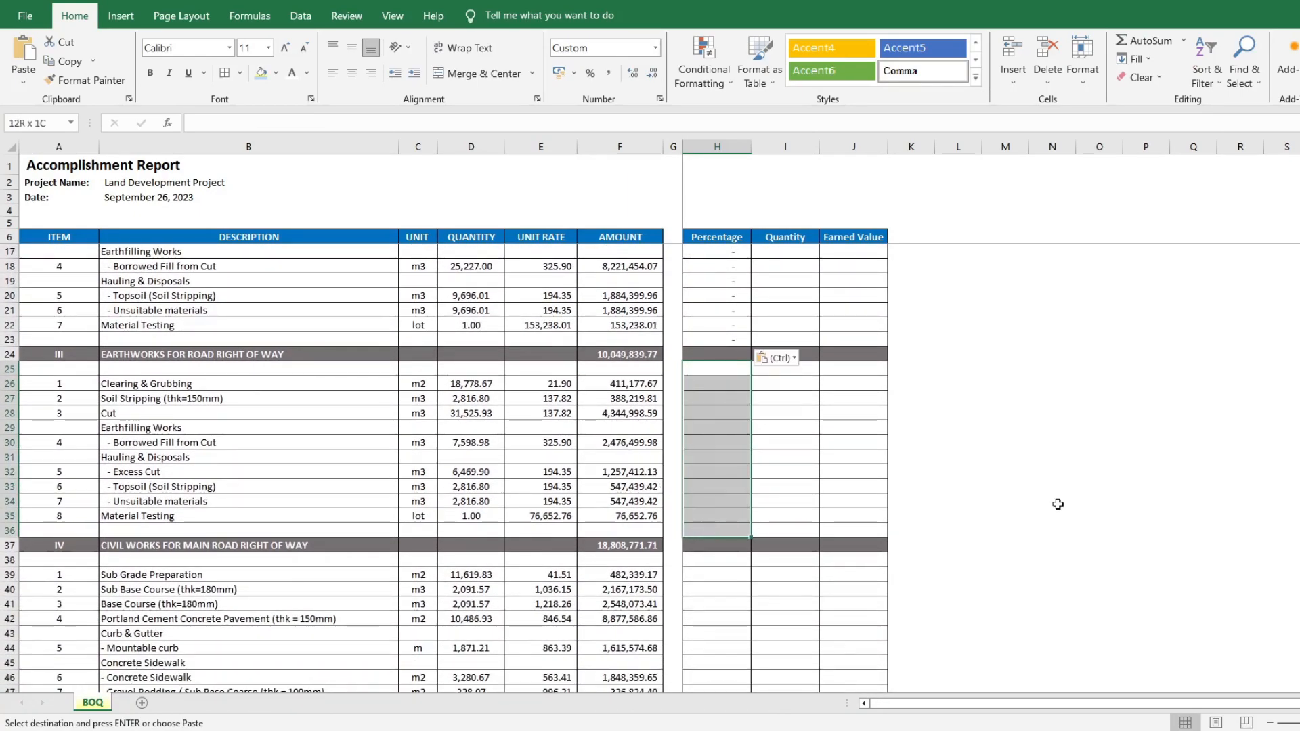
pyautogui.hotkey('ctrl', 'v')
pyautogui.scroll(-2, 932, 519)
pyautogui.scroll(-1, 731, 433)
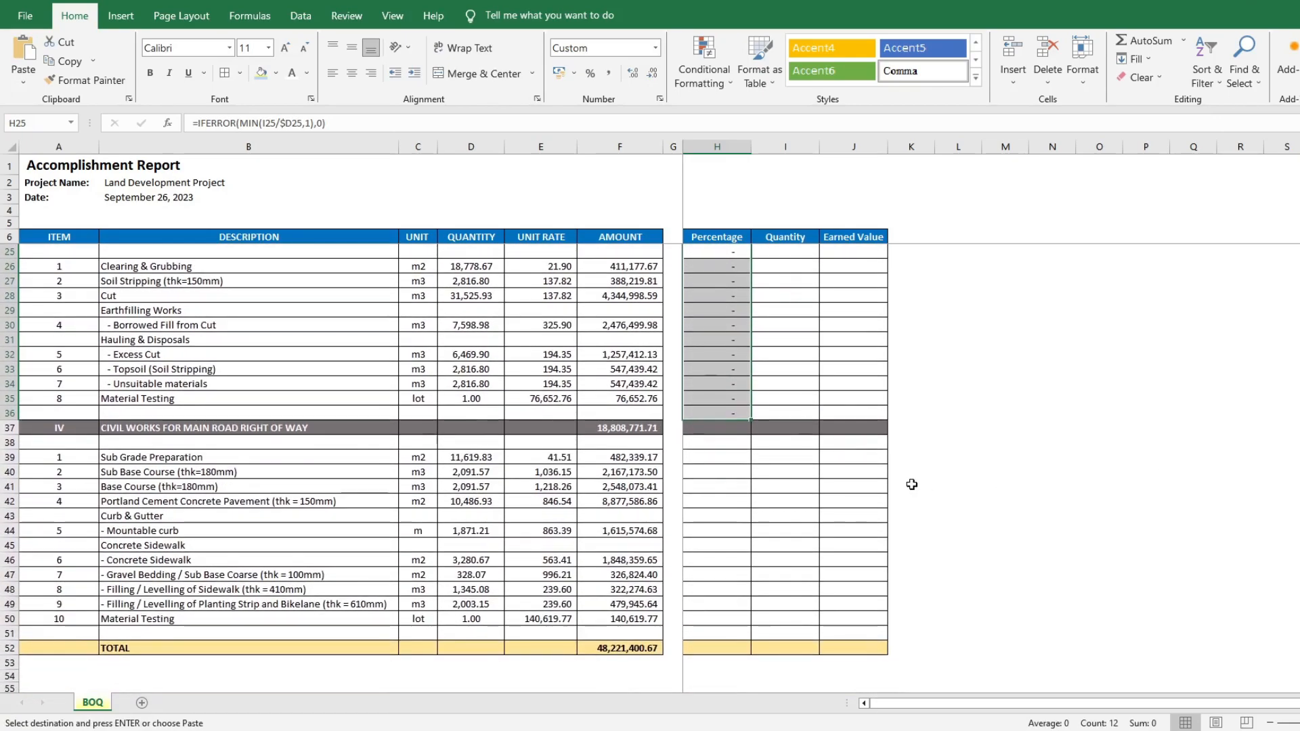
pyautogui.moveTo(731, 442); pyautogui.dragTo(732, 633)
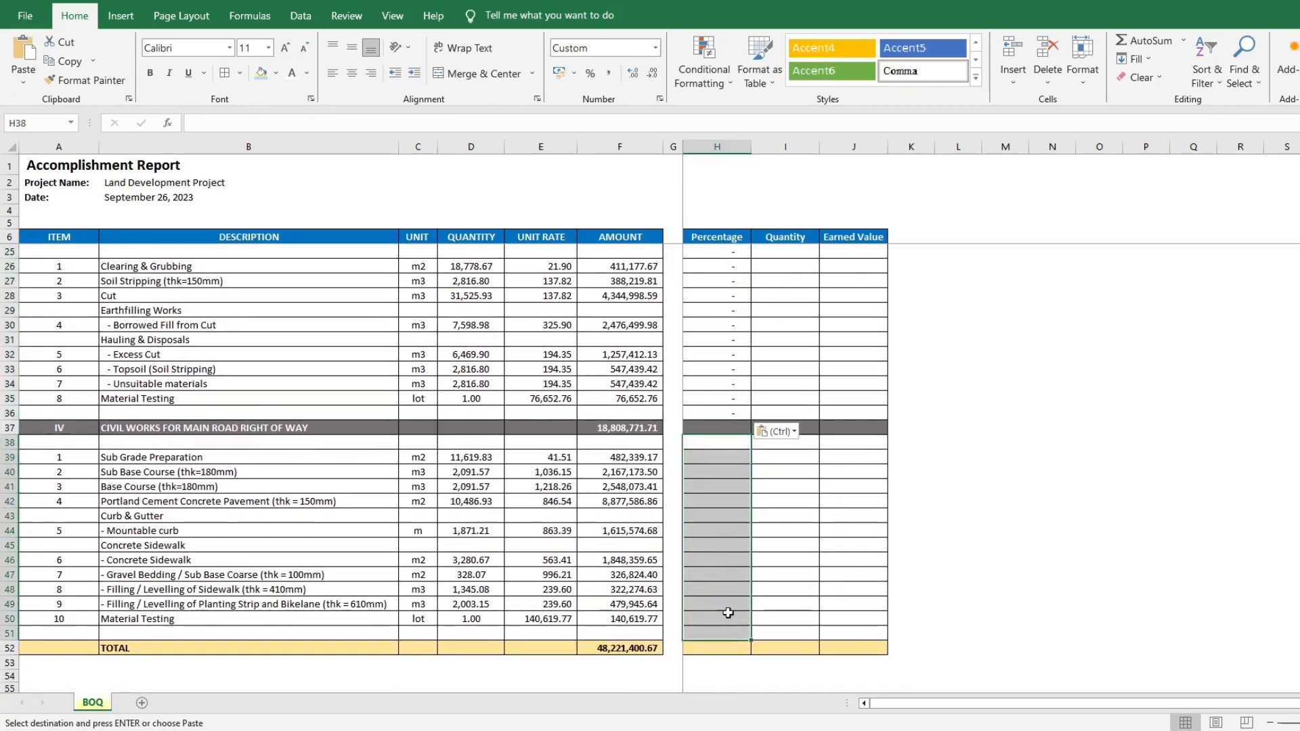
pyautogui.hotkey('ctrl', 'v')
pyautogui.scroll(6, 445, 469)
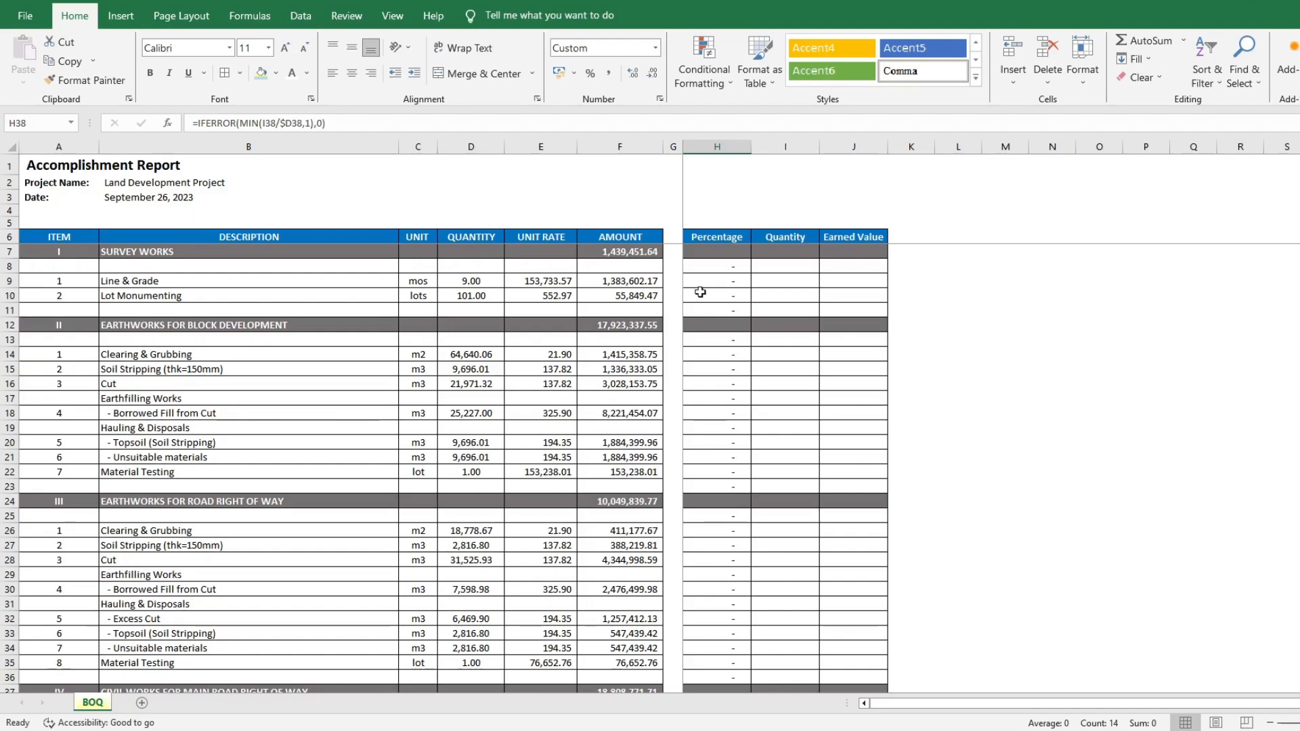
# - Apply the Percentage number format to H7:H52 and centre the cell contents
pyautogui.click(700, 253)
pyautogui.scroll(-6, 700, 253)
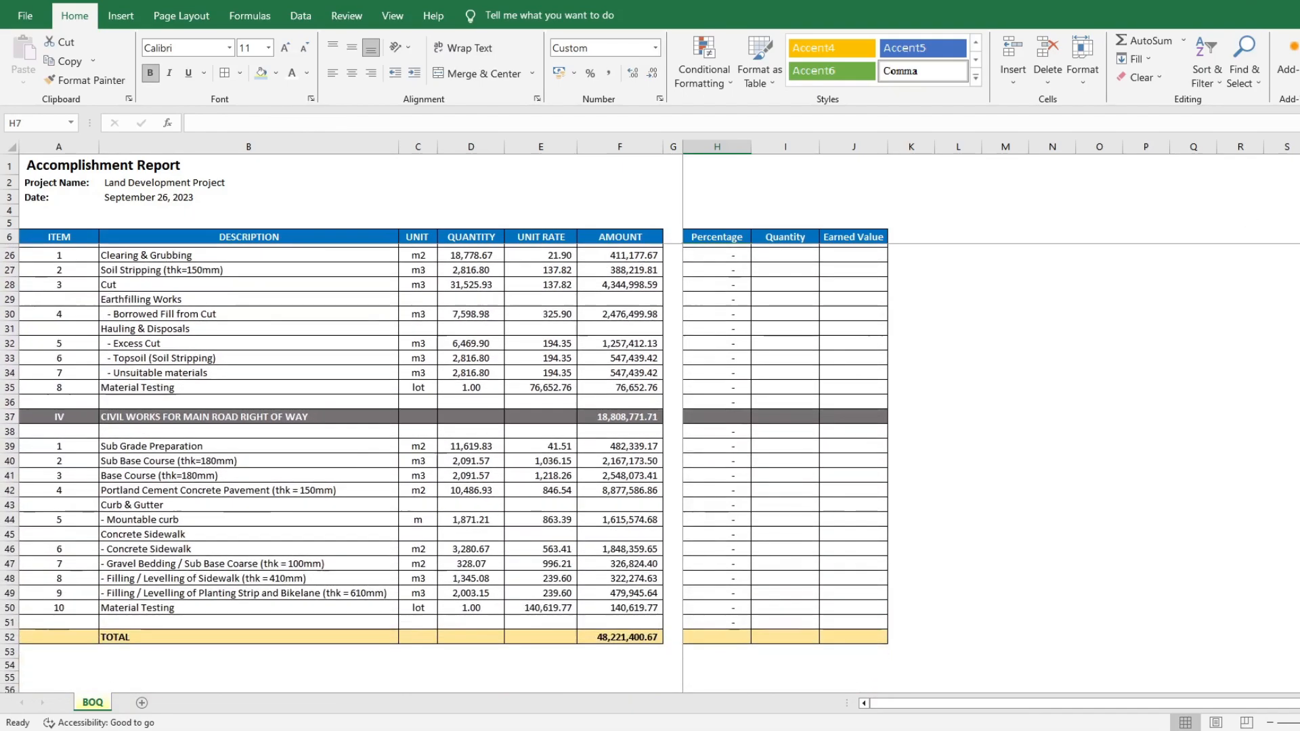
pyautogui.keyDown('shift'); pyautogui.click(714, 617); pyautogui.keyUp('shift')
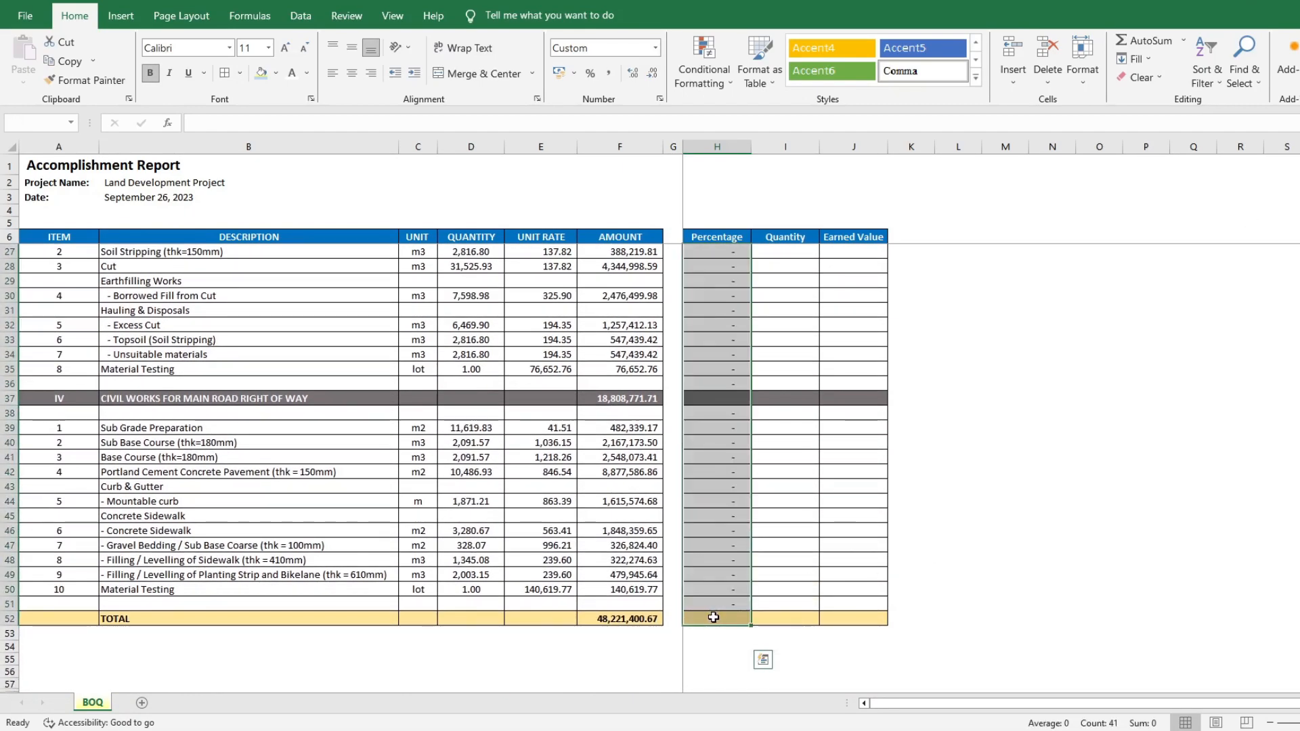
pyautogui.click(656, 48)
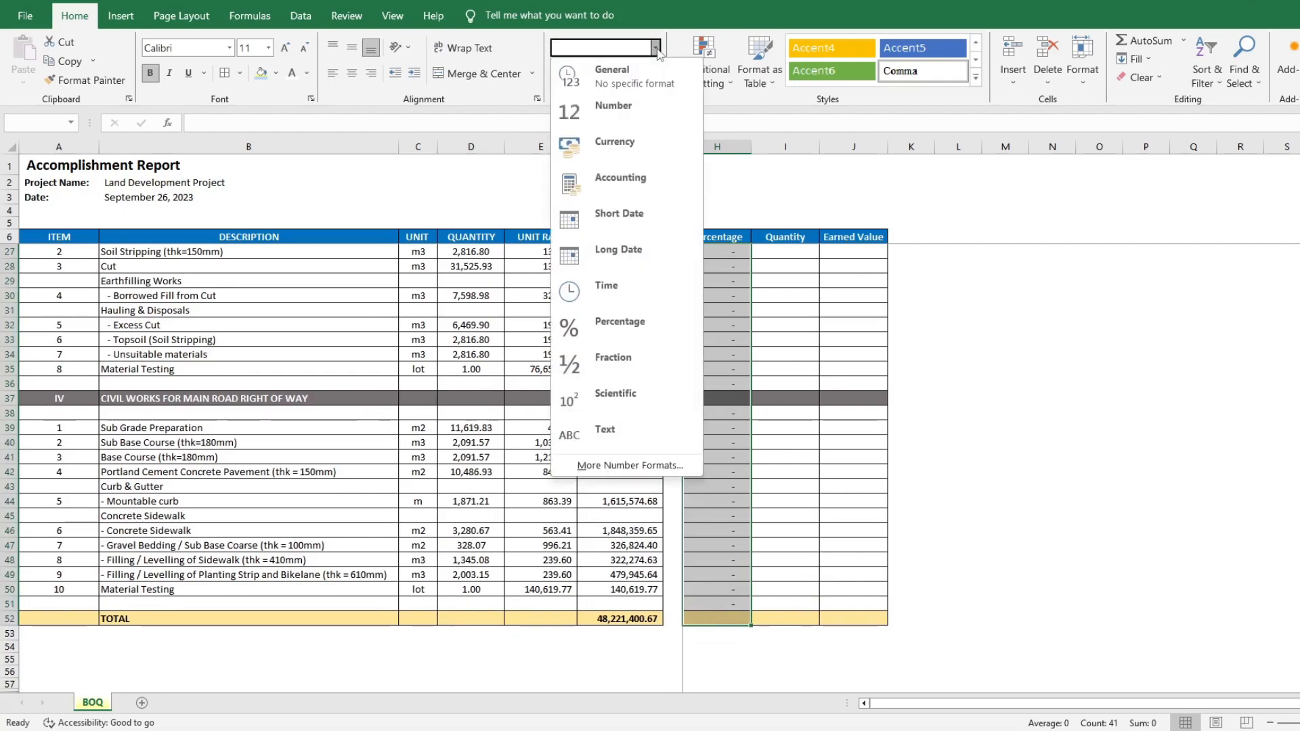
pyautogui.click(628, 328)
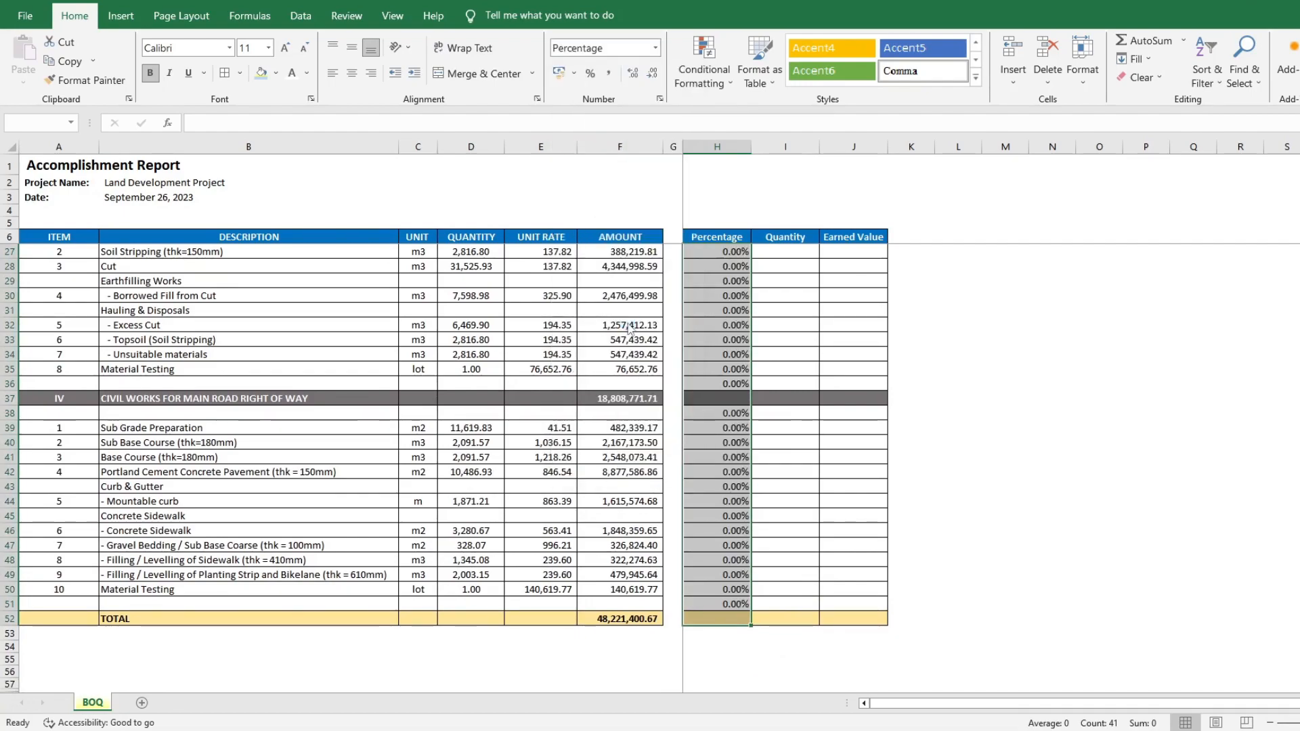
pyautogui.click(354, 78)
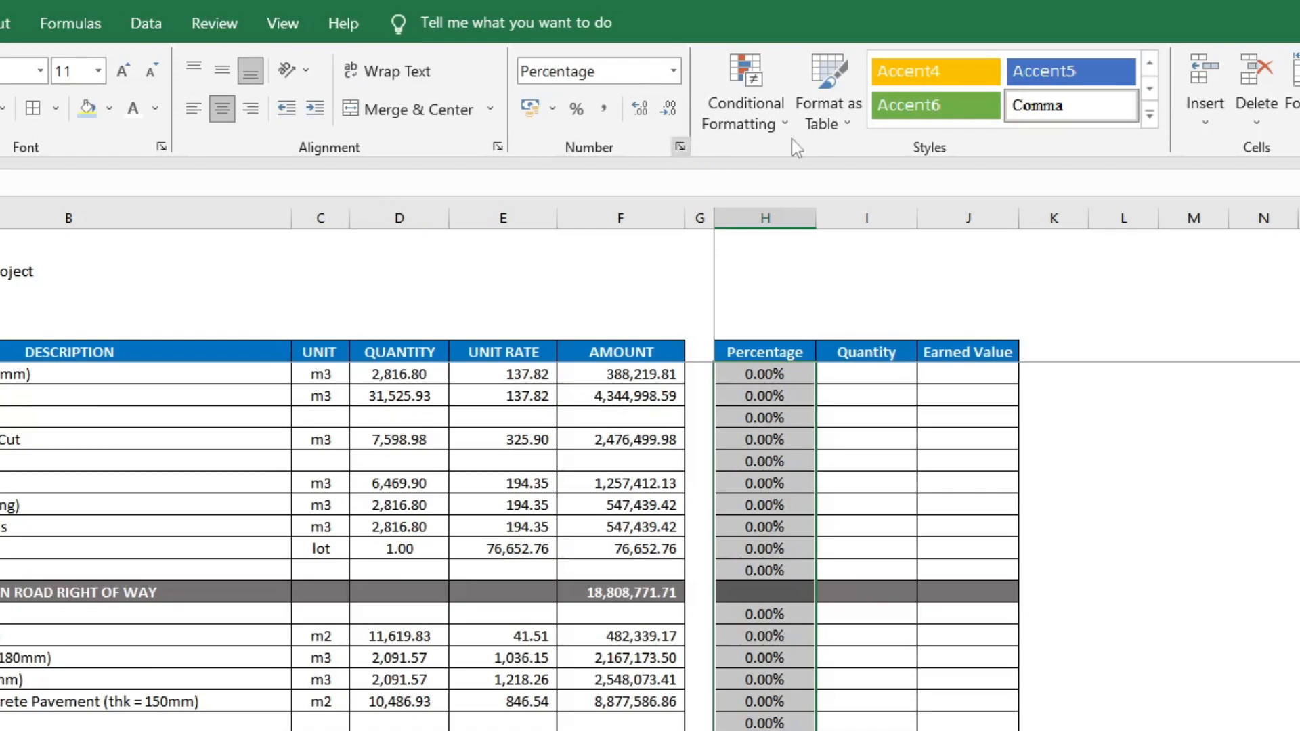
# - Apply the custom number format 0.00%;;- to the selected percentage cells H7:H52
pyautogui.click(680, 146)
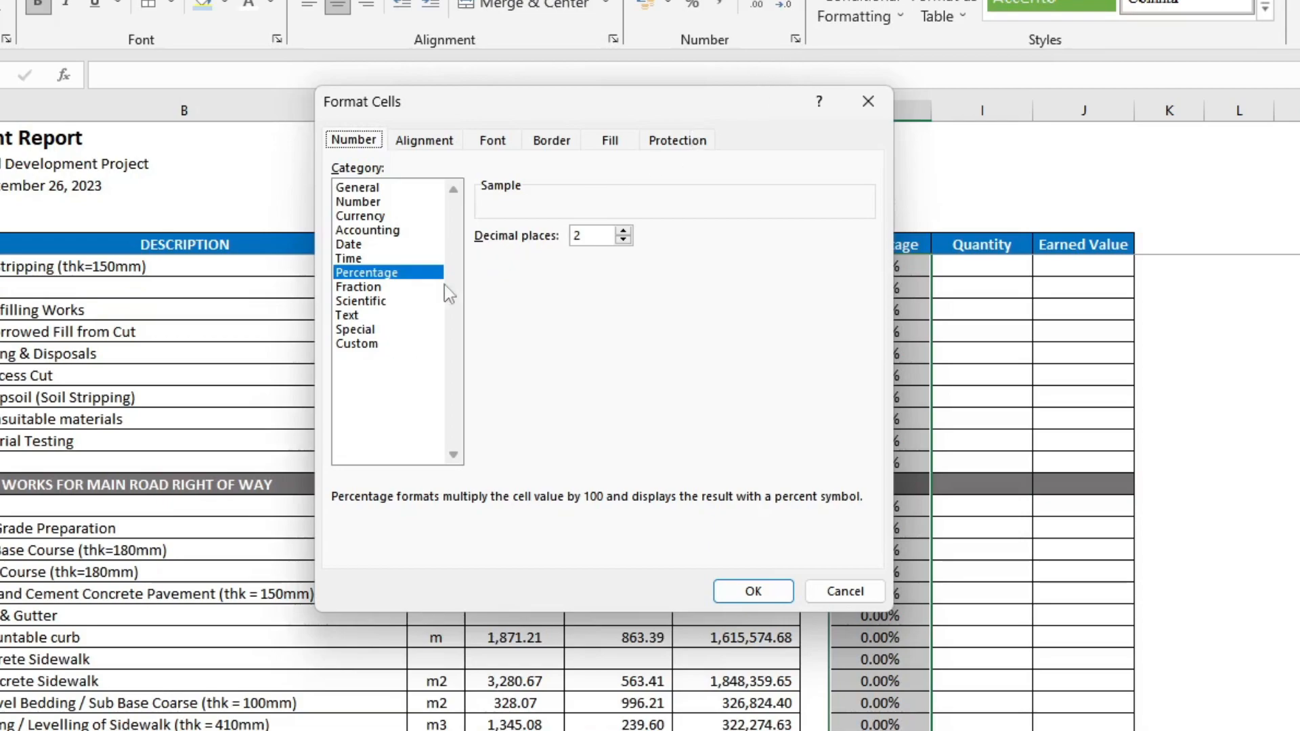
pyautogui.click(369, 344)
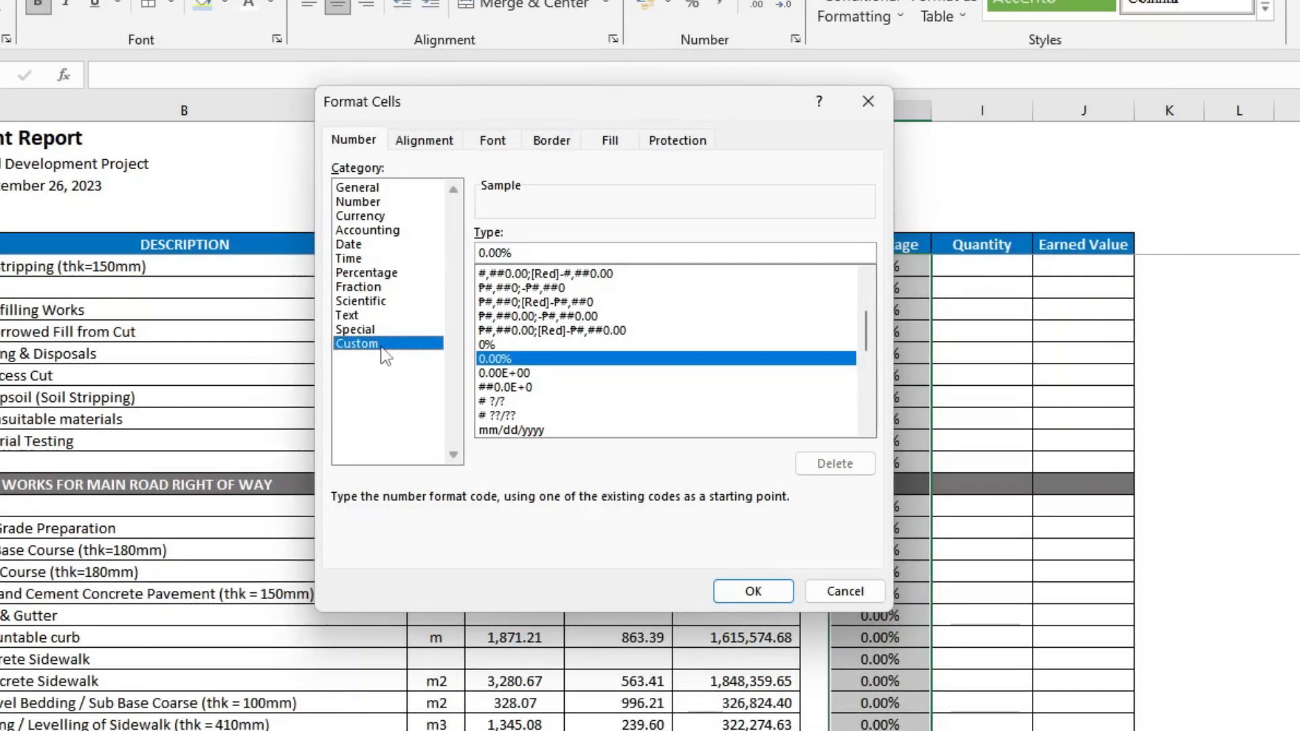
pyautogui.click(626, 249)
pyautogui.write(';;-')
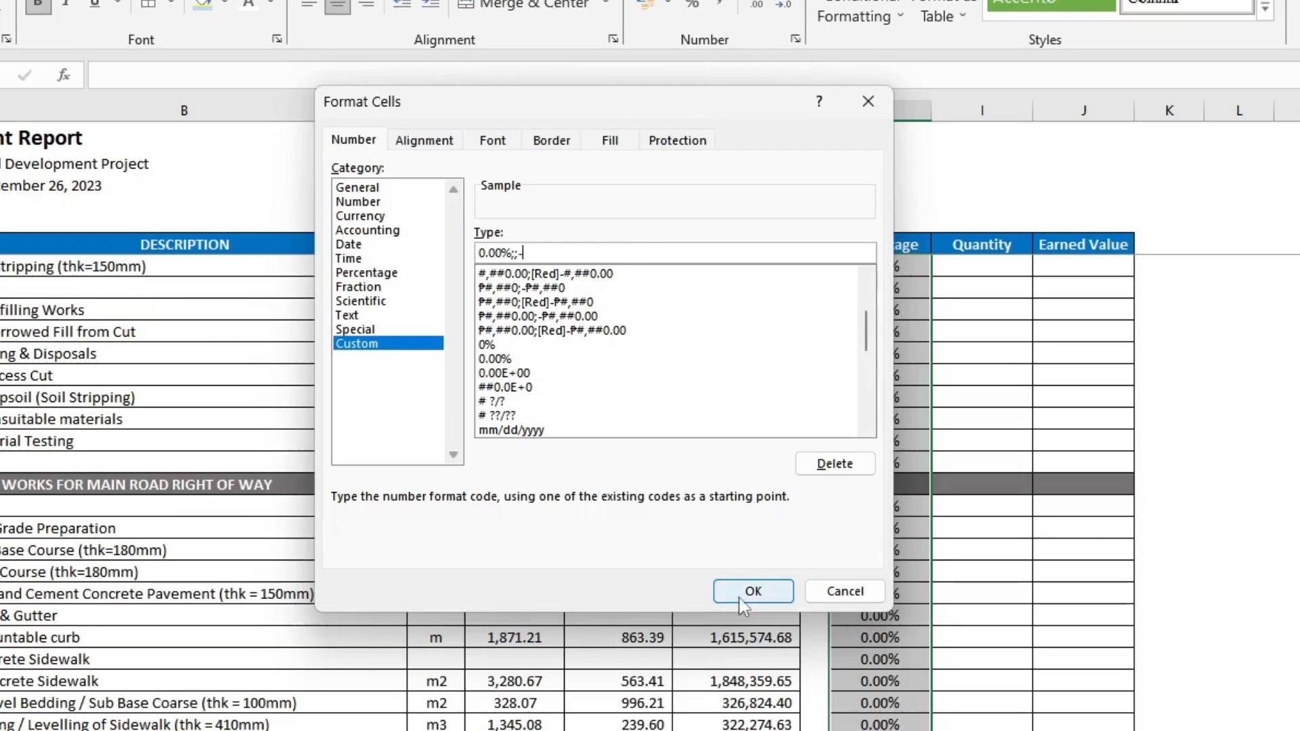
pyautogui.click(750, 592)
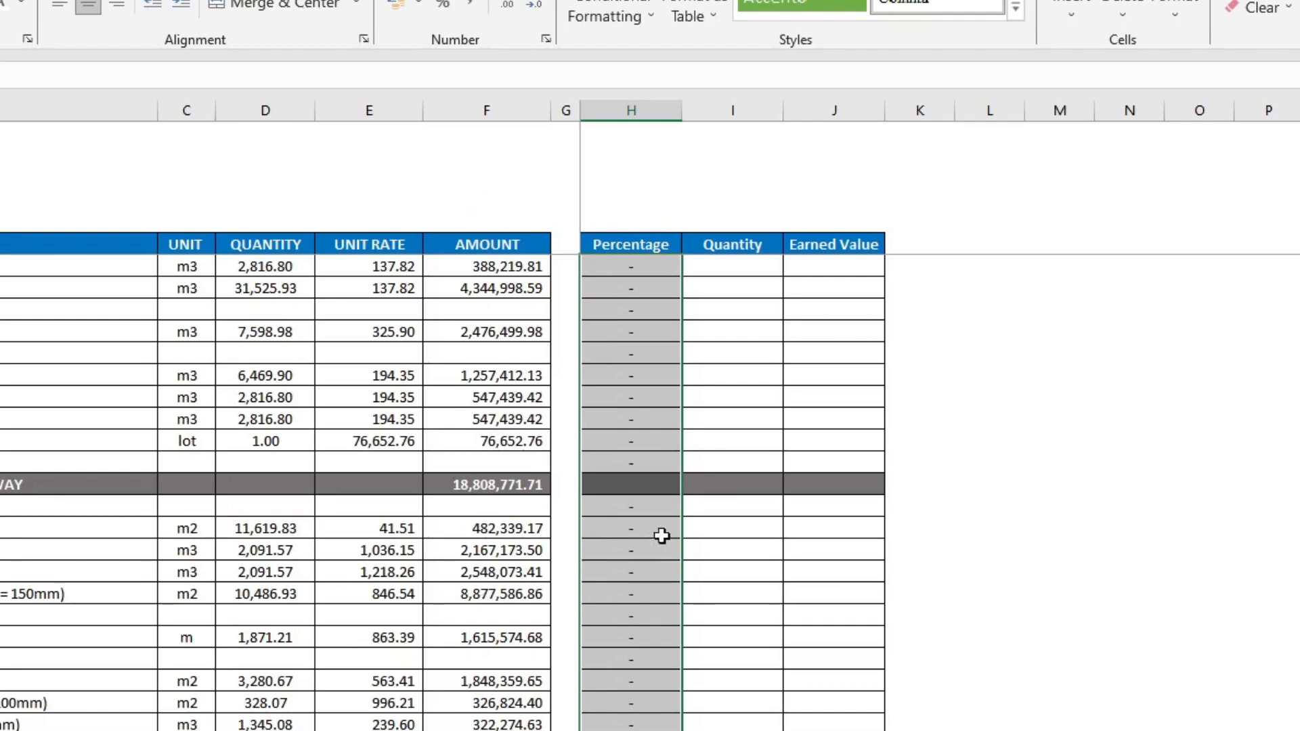
# - Enter the earned value formula =H8*$F8 in J8, keeping only the amount column absolute
pyautogui.scroll(7, 630, 474)
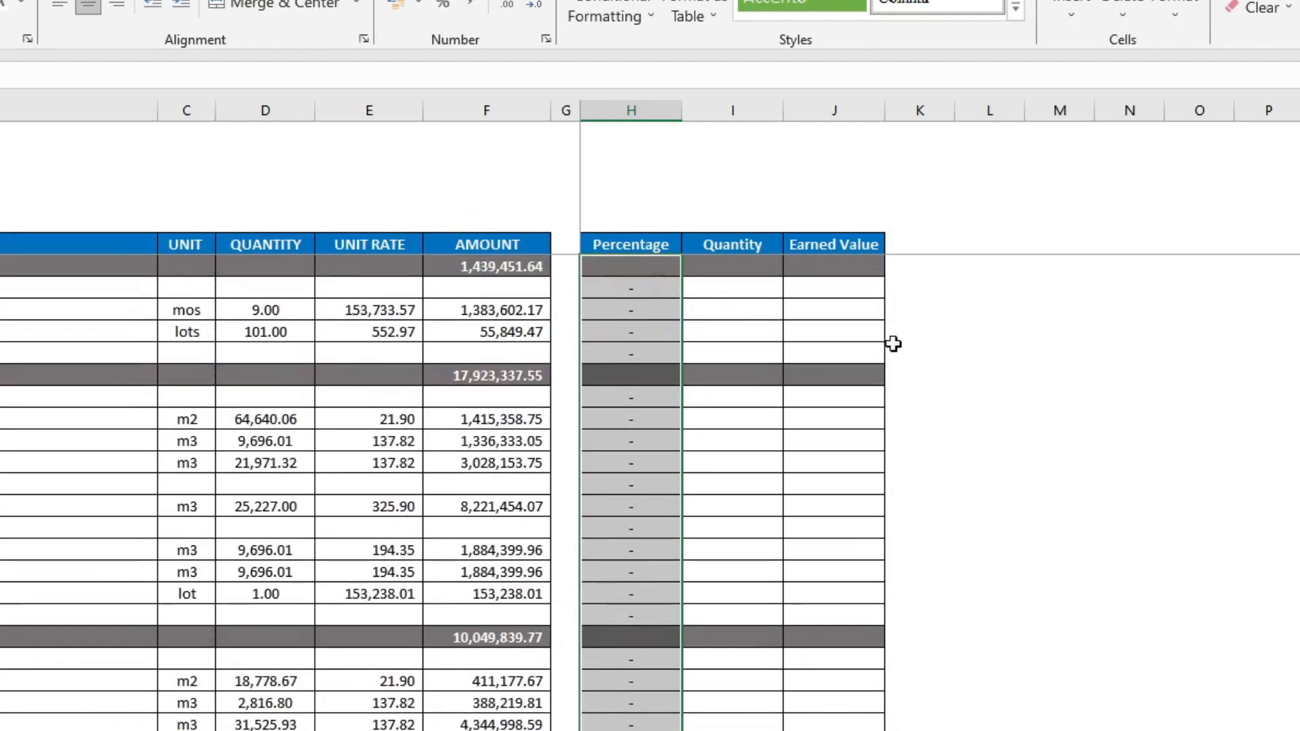
pyautogui.click(858, 293)
pyautogui.write('=')
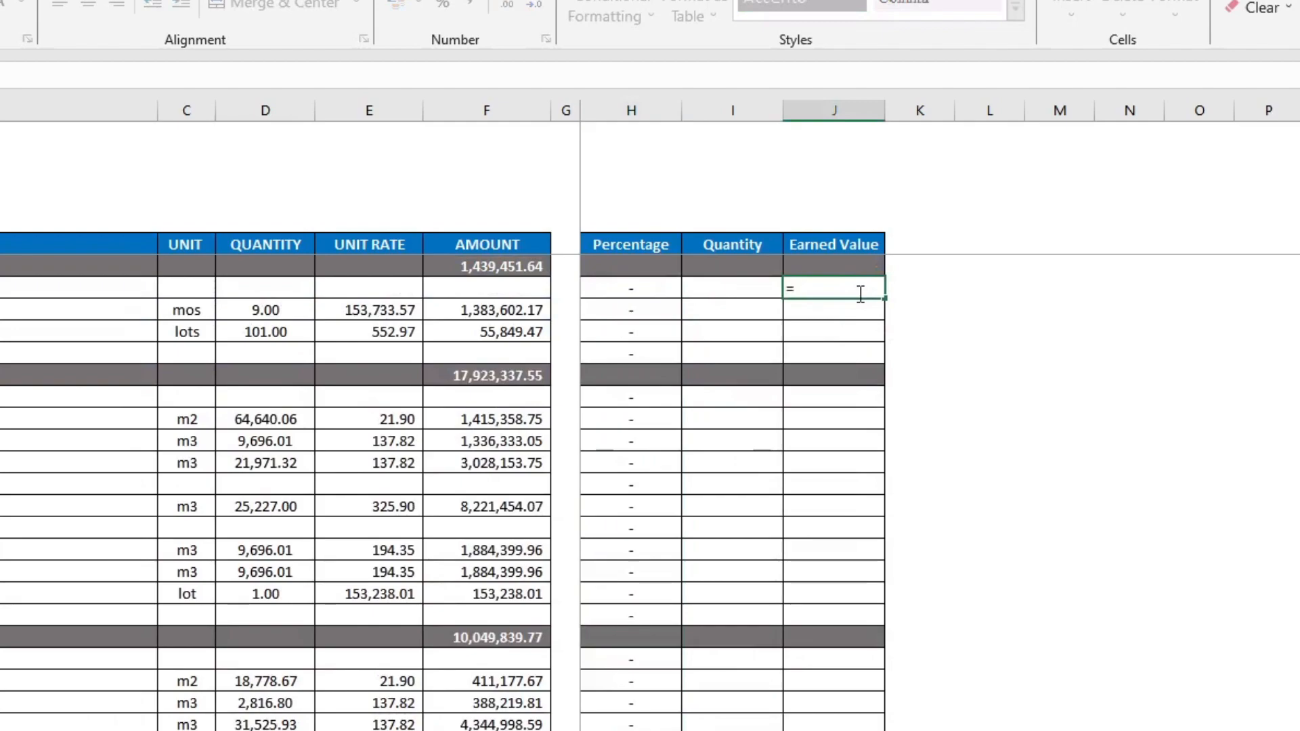
pyautogui.press('Left')
pyautogui.press('Left')
pyautogui.write('*')
pyautogui.press('Left')
pyautogui.press('Left')
pyautogui.press('Left')
pyautogui.press('Left')
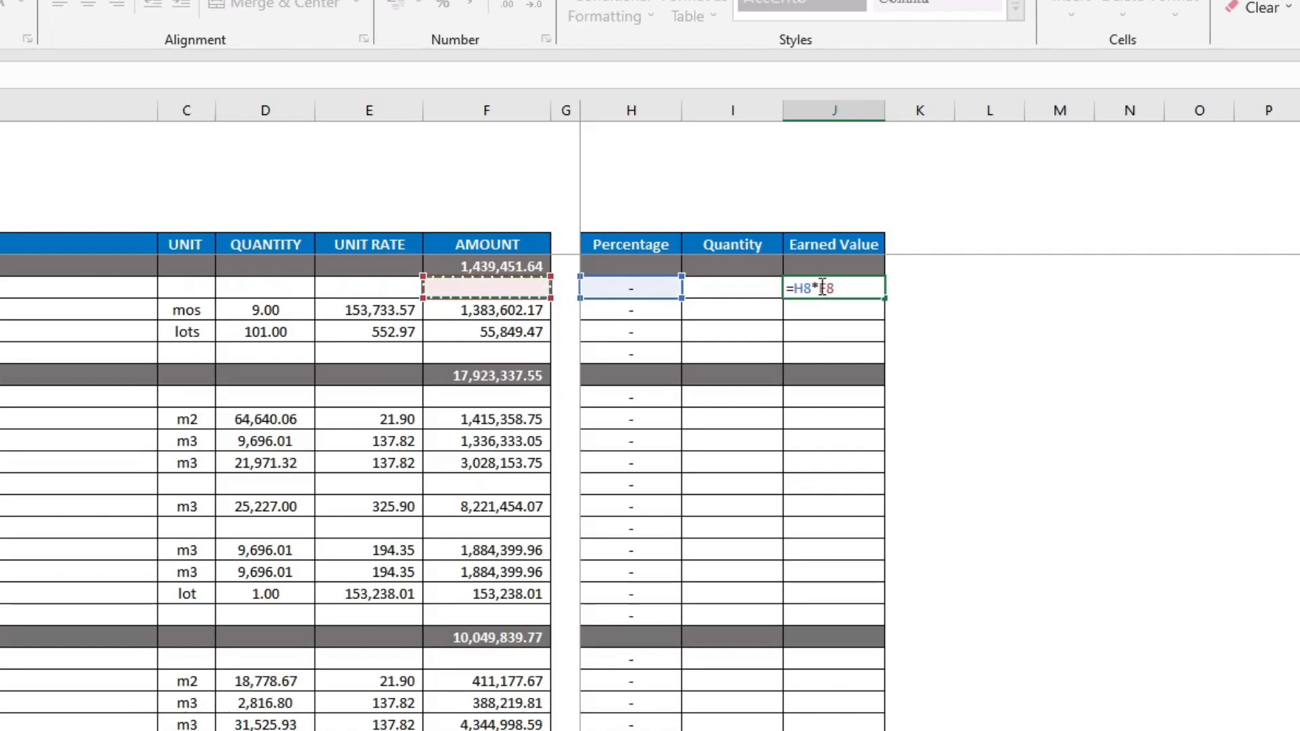
pyautogui.click(845, 289)
pyautogui.press('F4')
pyautogui.press('F4')
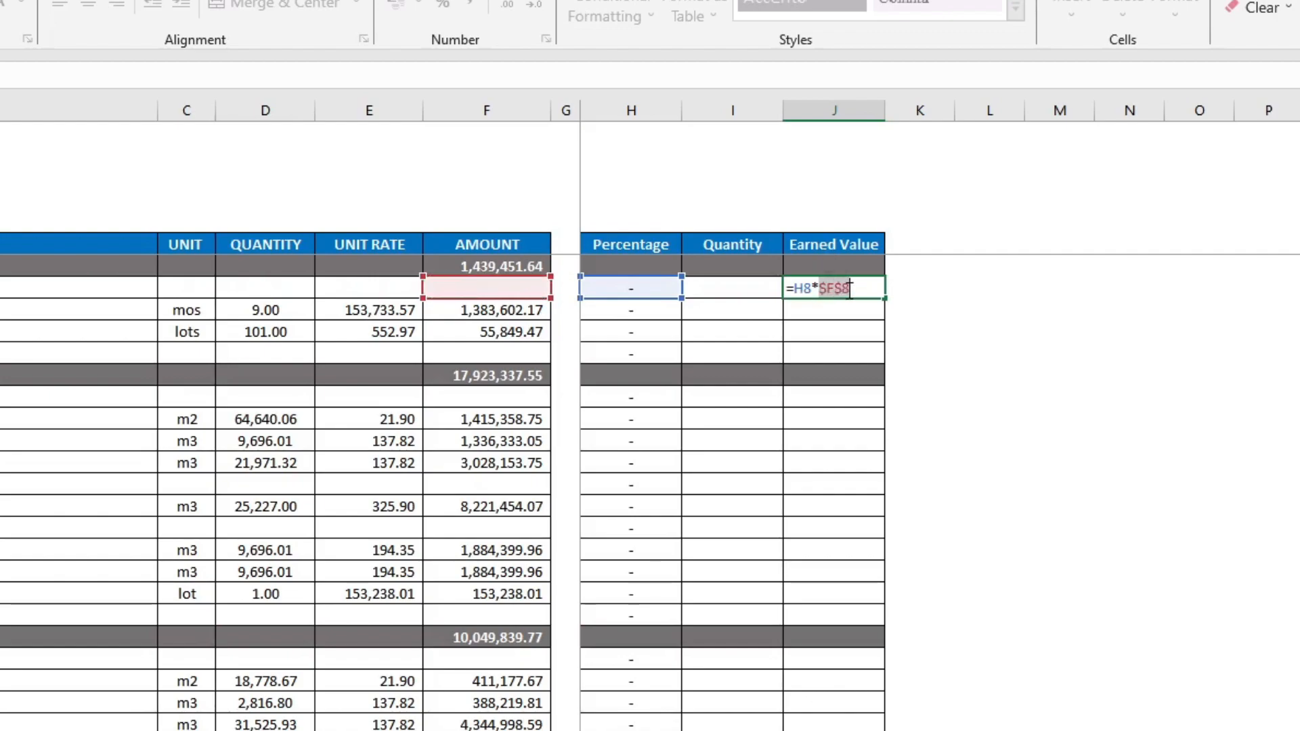
pyautogui.press('Return')
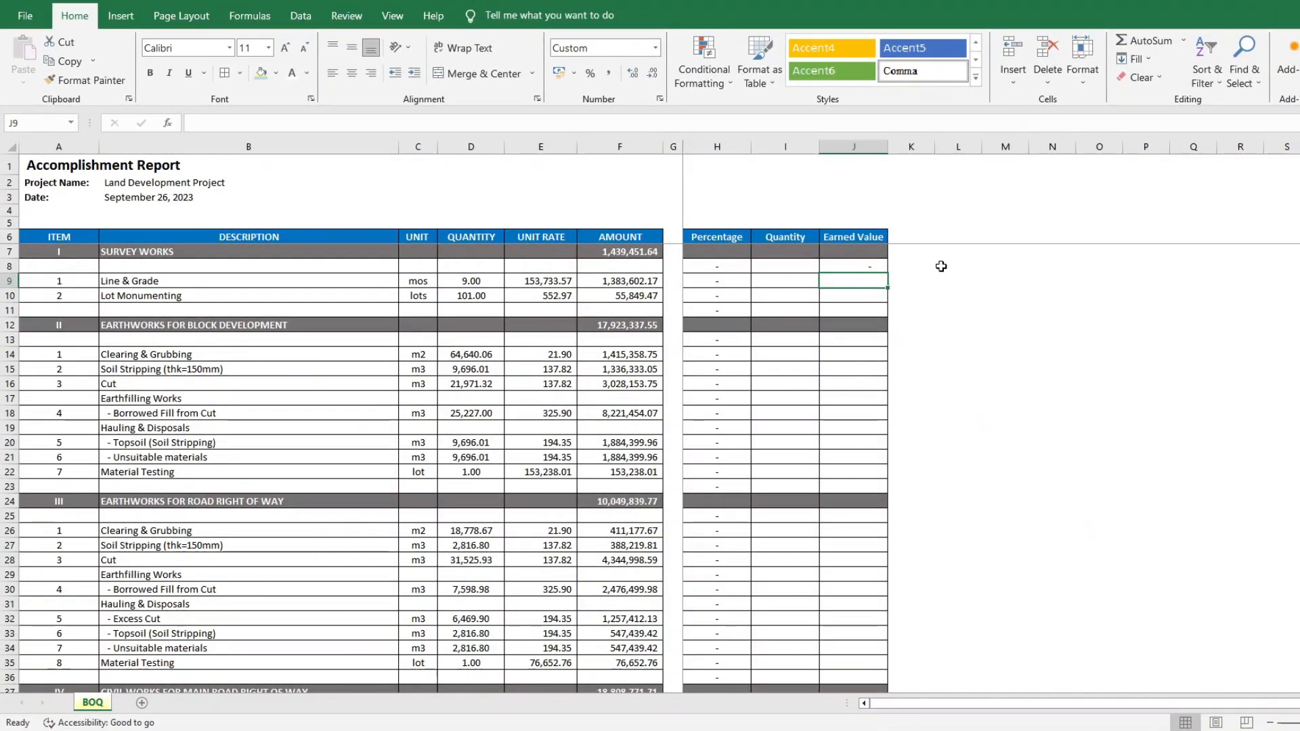
# - Copy the J8 earned value formula to J9:J11 and J13:J23 for work sections I and II
pyautogui.click(862, 264)
pyautogui.hotkey('ctrl', 'c')
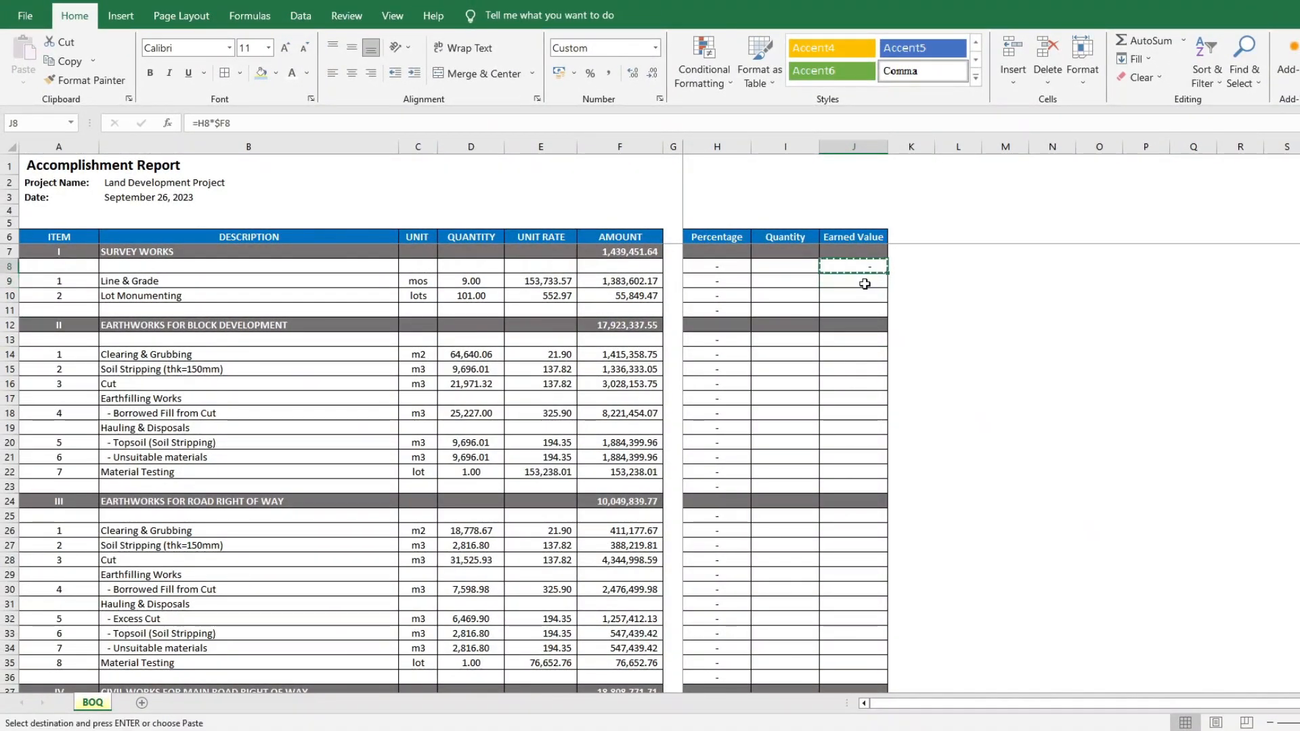
pyautogui.moveTo(865, 280); pyautogui.dragTo(859, 482)
pyautogui.hotkey('ctrl', 'v')
pyautogui.hotkey('ctrl', 'v')
# - Paste the copied earned value formula into J25:J36 and J38:J51 for work sections III and IV
pyautogui.scroll(-4, 1007, 414)
pyautogui.moveTo(859, 325); pyautogui.dragTo(859, 484)
pyautogui.hotkey('ctrl', 'v')
pyautogui.scroll(-2, 870, 413)
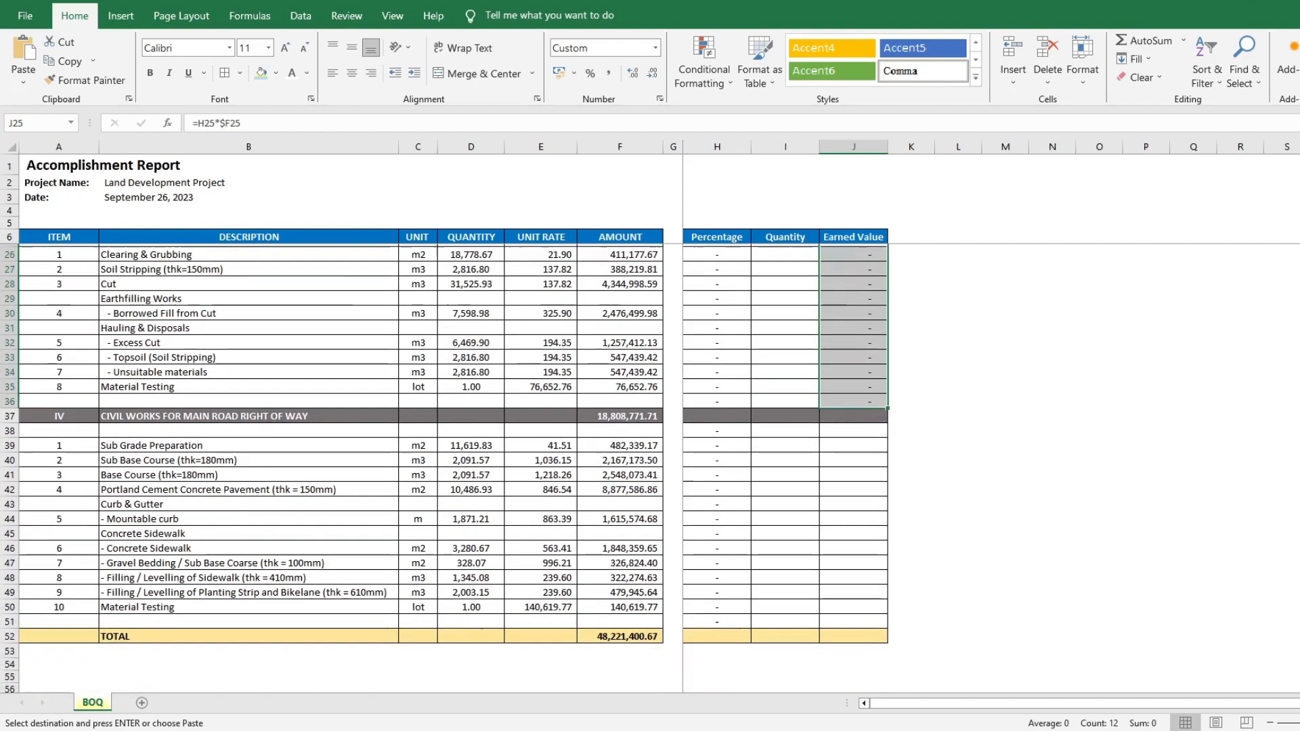
pyautogui.moveTo(868, 413); pyautogui.dragTo(872, 599)
pyautogui.hotkey('ctrl', 'v')
pyautogui.press('ctrl')
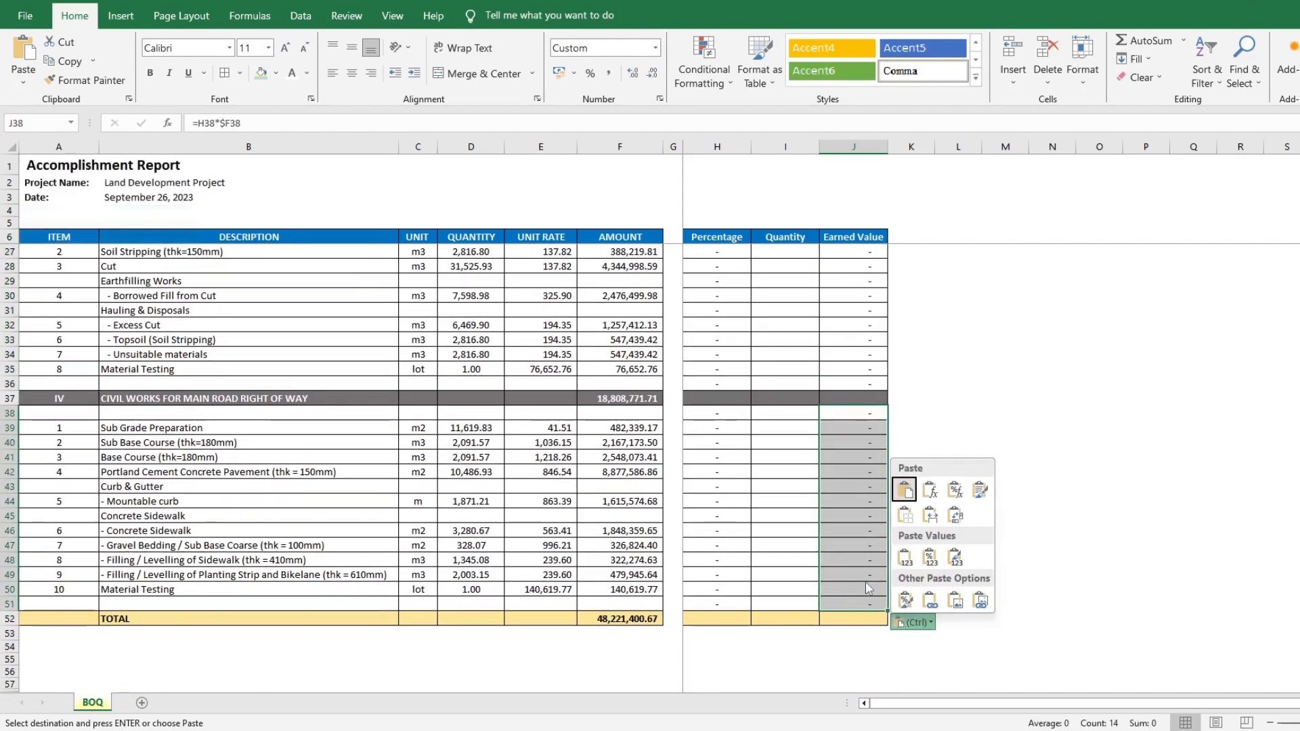
pyautogui.press('Escape')
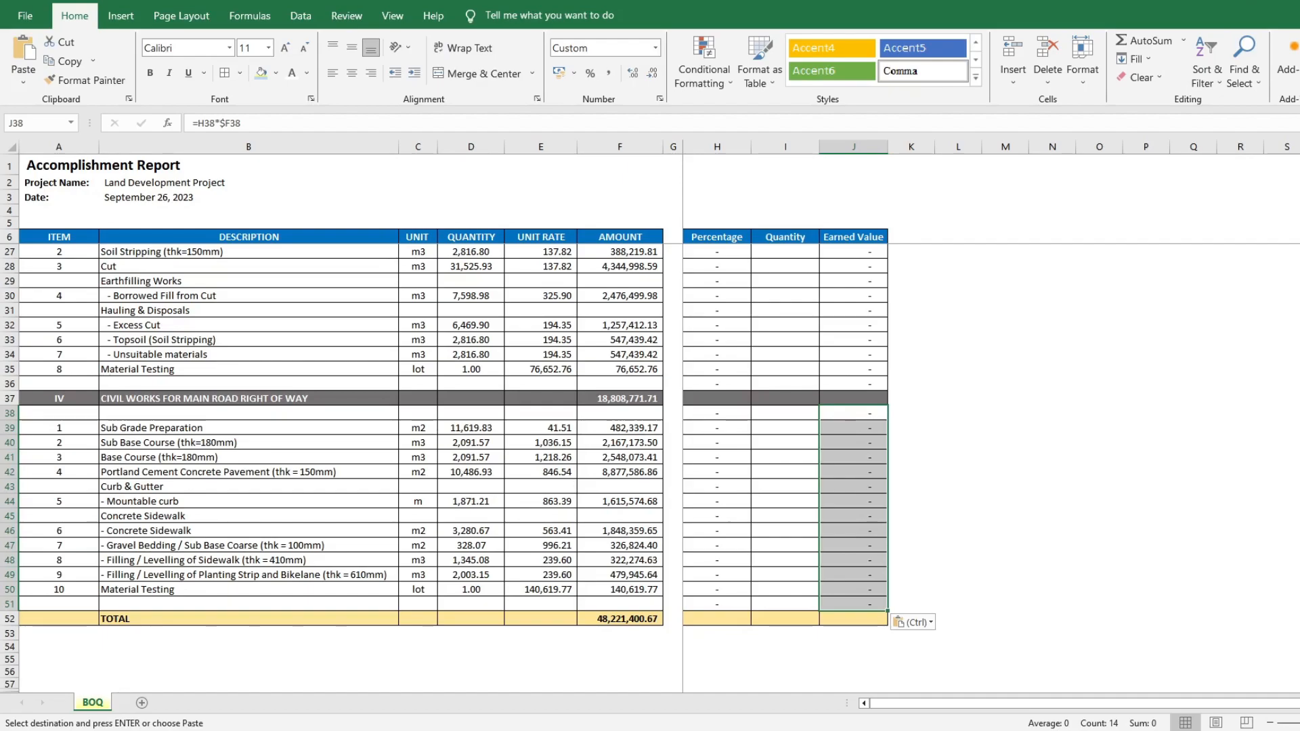
pyautogui.scroll(7, 332, 467)
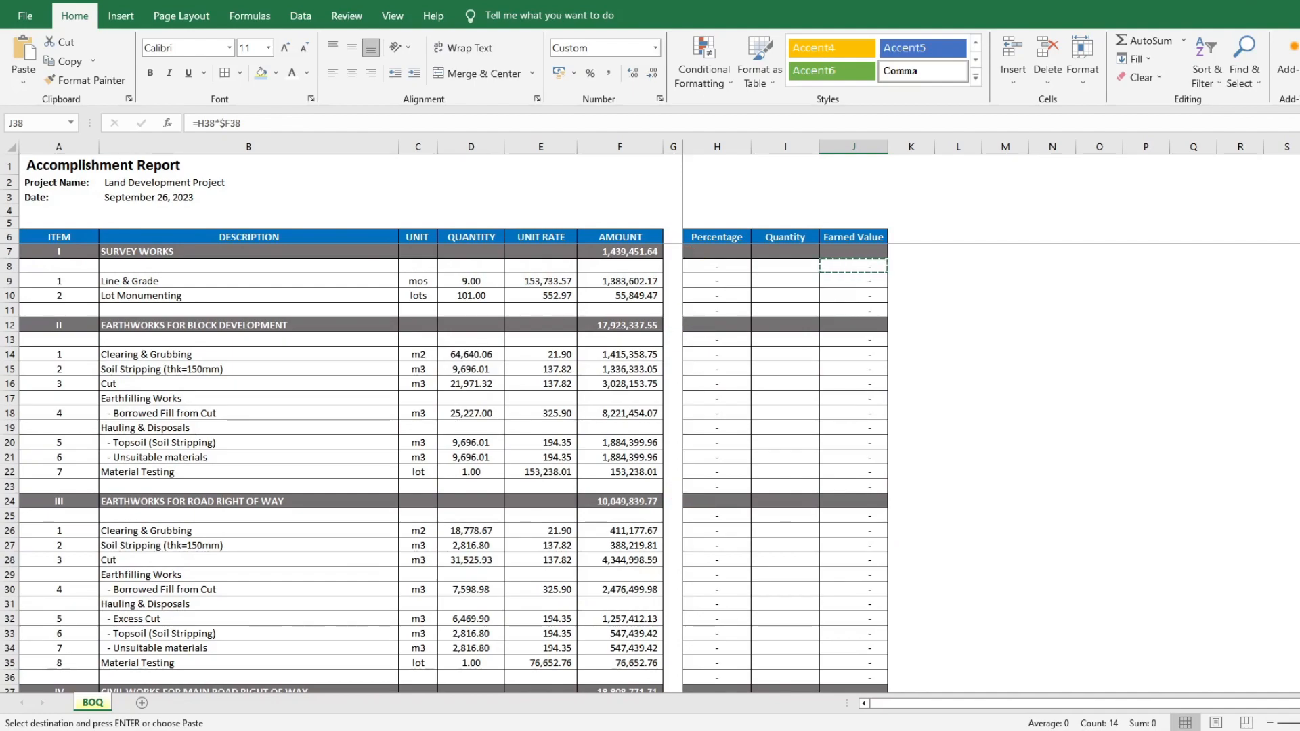
pyautogui.scroll(-2, 447, 467)
pyautogui.scroll(-5, 446, 467)
pyautogui.scroll(-1, 447, 467)
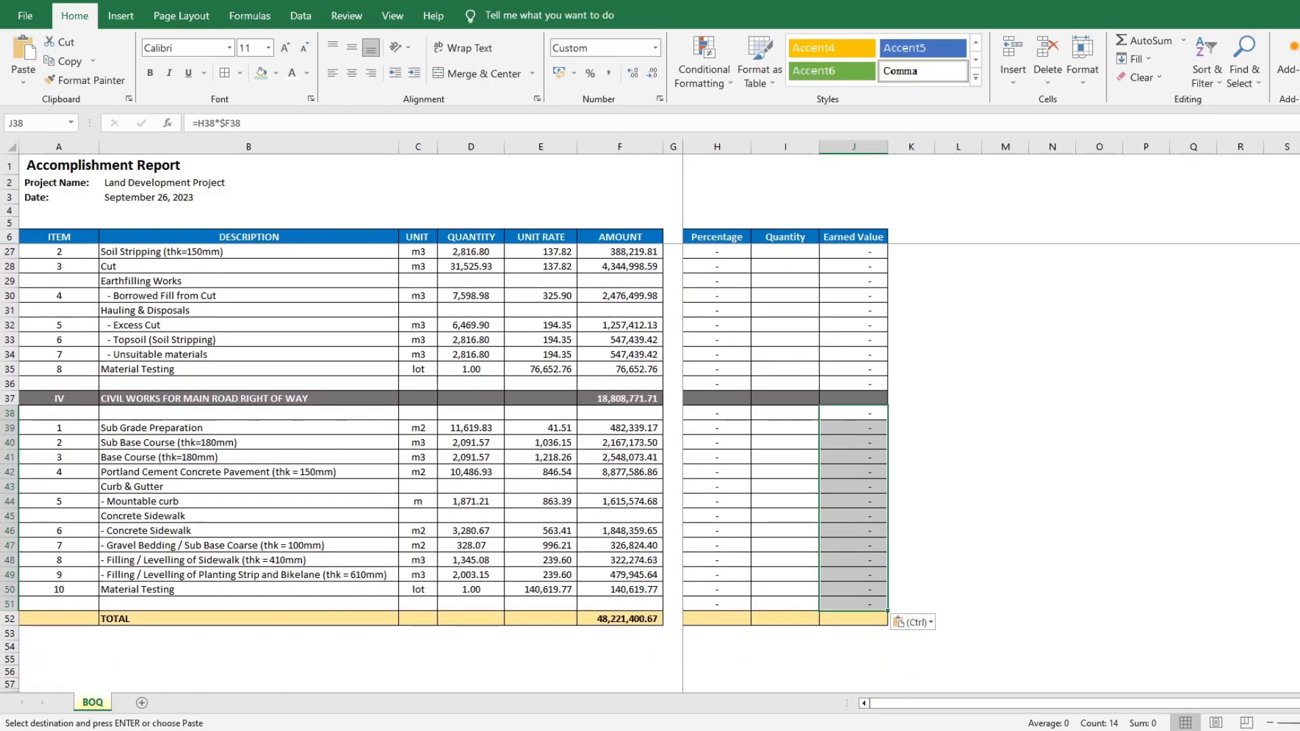
# - Enter =SUBTOTAL(9,J8:J11) in J7 to sum the earned value of Survey Works
pyautogui.scroll(7, 952, 257)
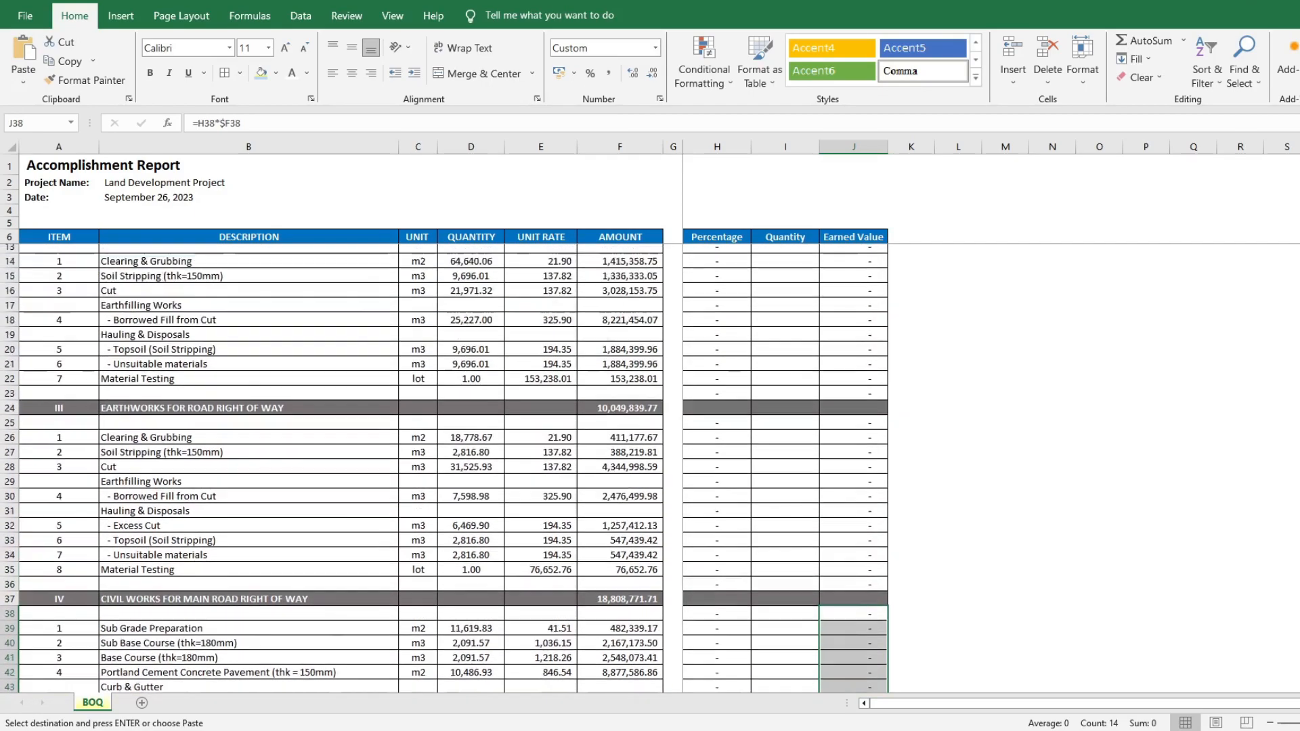
pyautogui.press('Escape')
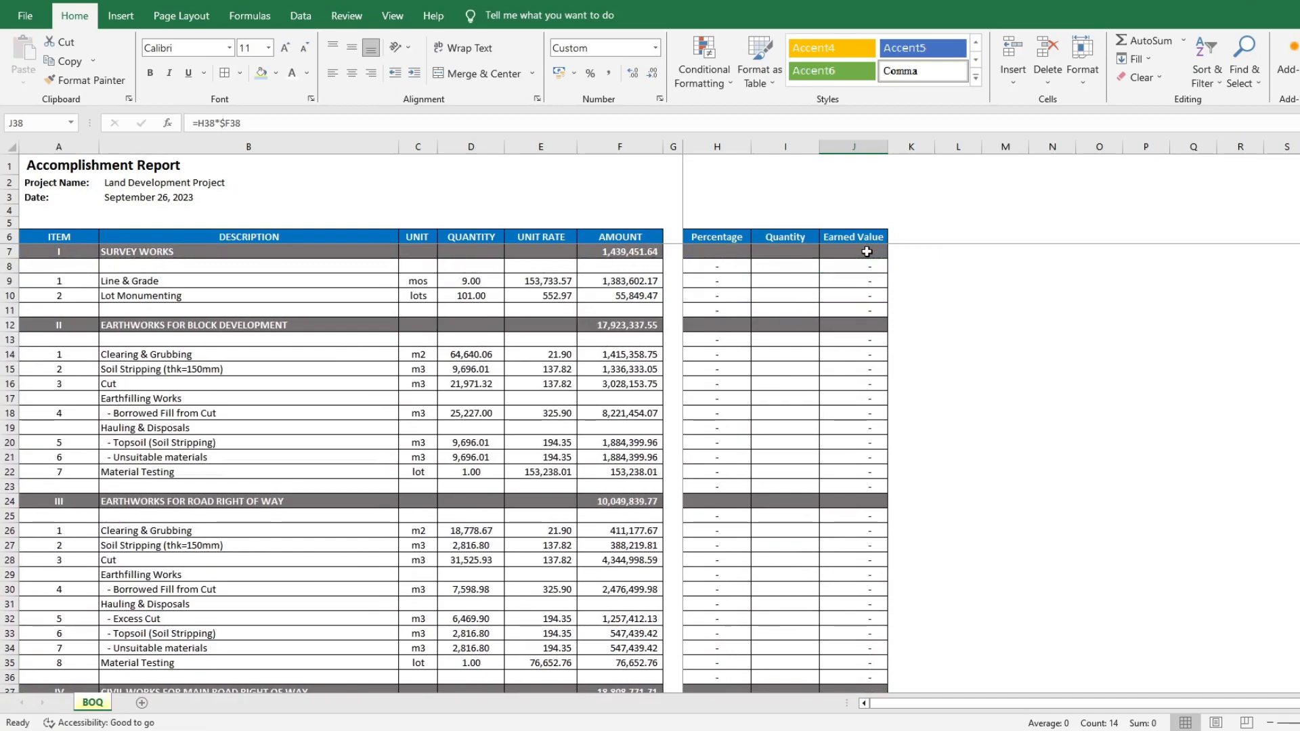
pyautogui.click(867, 251)
pyautogui.write('=sub')
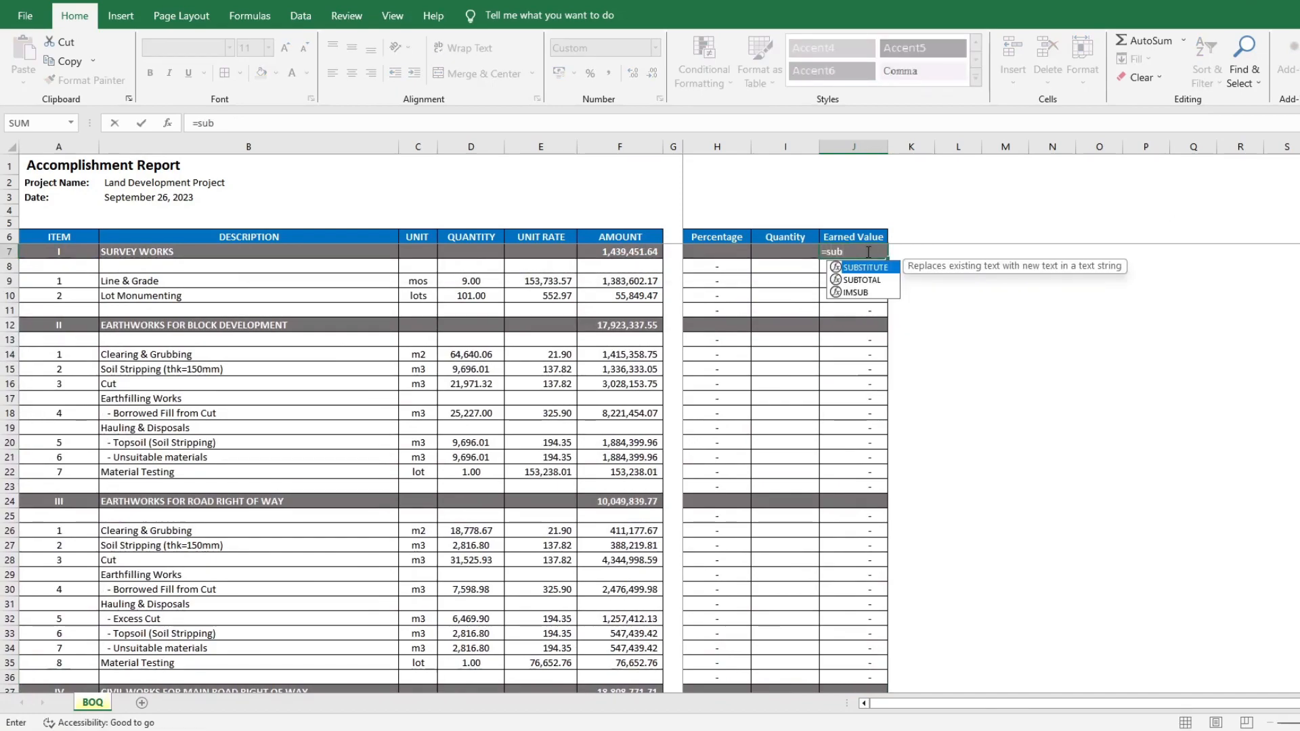
pyautogui.write('total')
pyautogui.press('Tab')
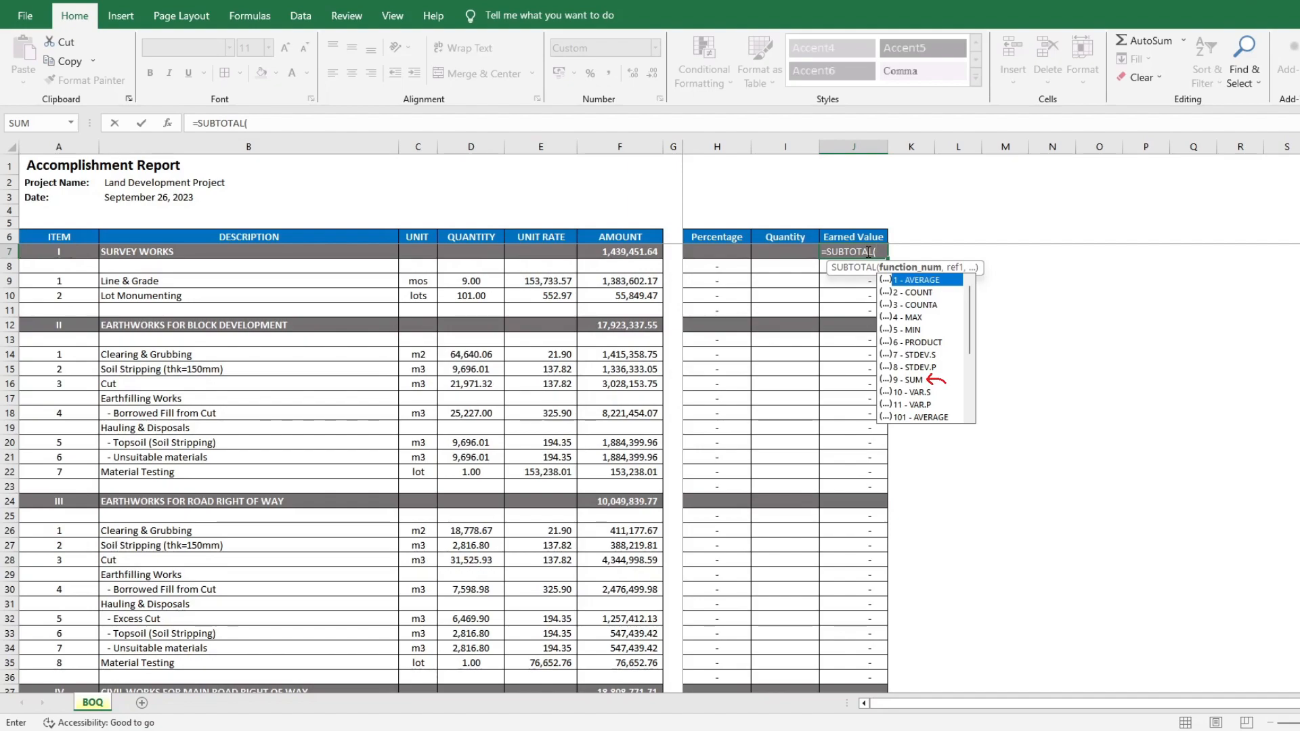
pyautogui.press('Down')
pyautogui.press('Down')
pyautogui.press('Down')
pyautogui.press('Down')
pyautogui.press('Down')
pyautogui.press('Down')
pyautogui.press('Down')
pyautogui.press('Down')
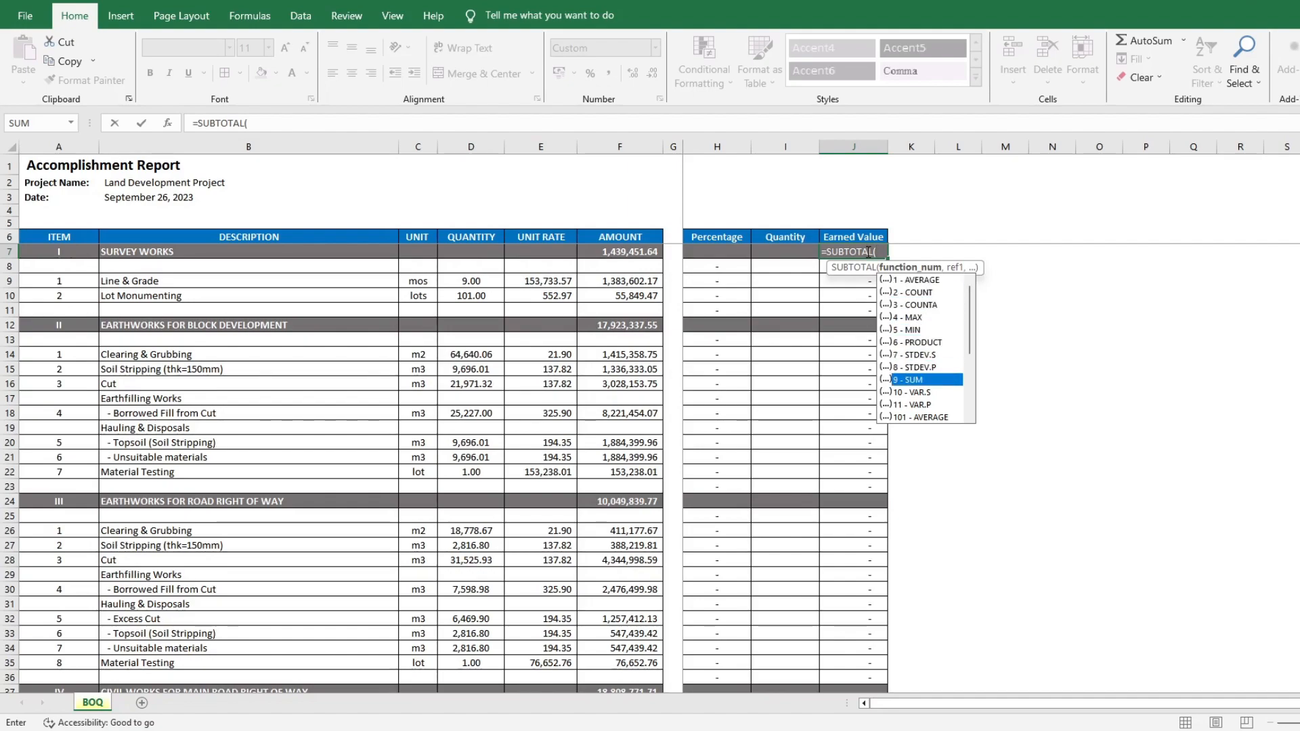
pyautogui.press('Tab')
pyautogui.write(',')
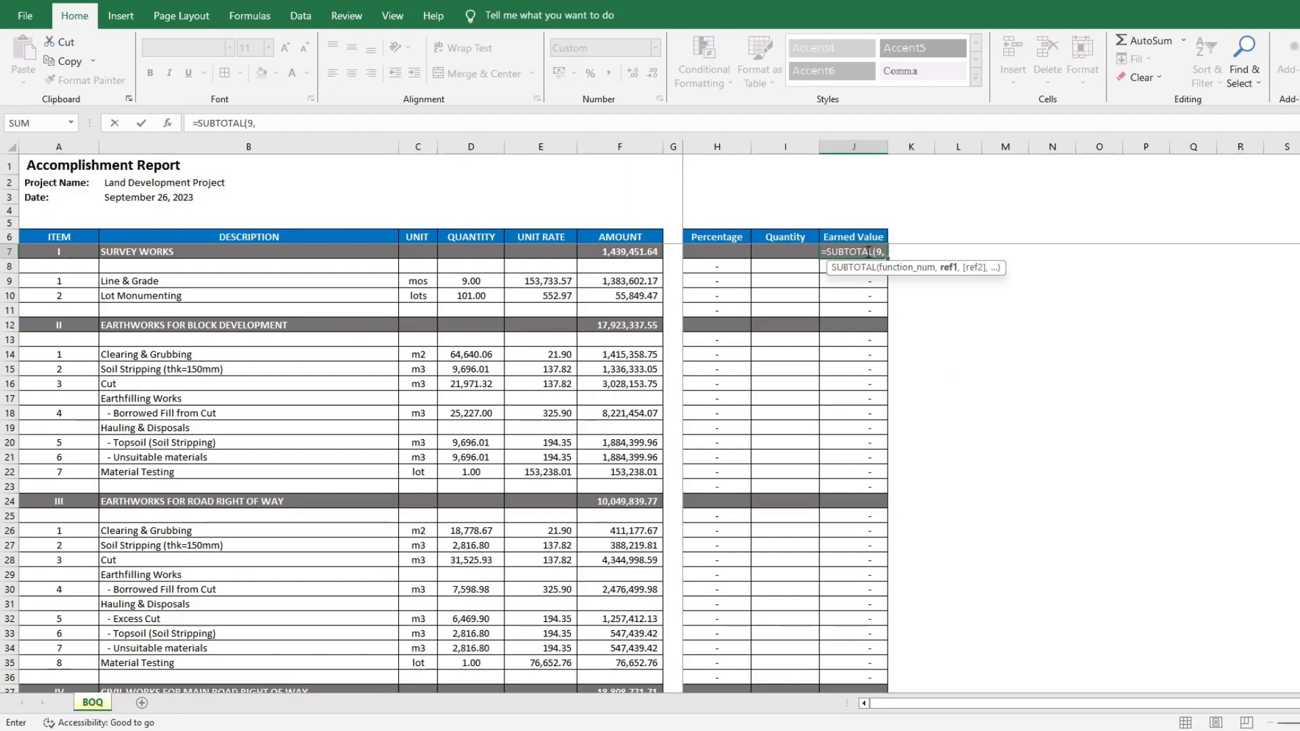
pyautogui.press('Down')
pyautogui.hotkey('shift', 'Down')
pyautogui.hotkey('shift', 'Down')
pyautogui.hotkey('shift', 'Down')
pyautogui.write(')')
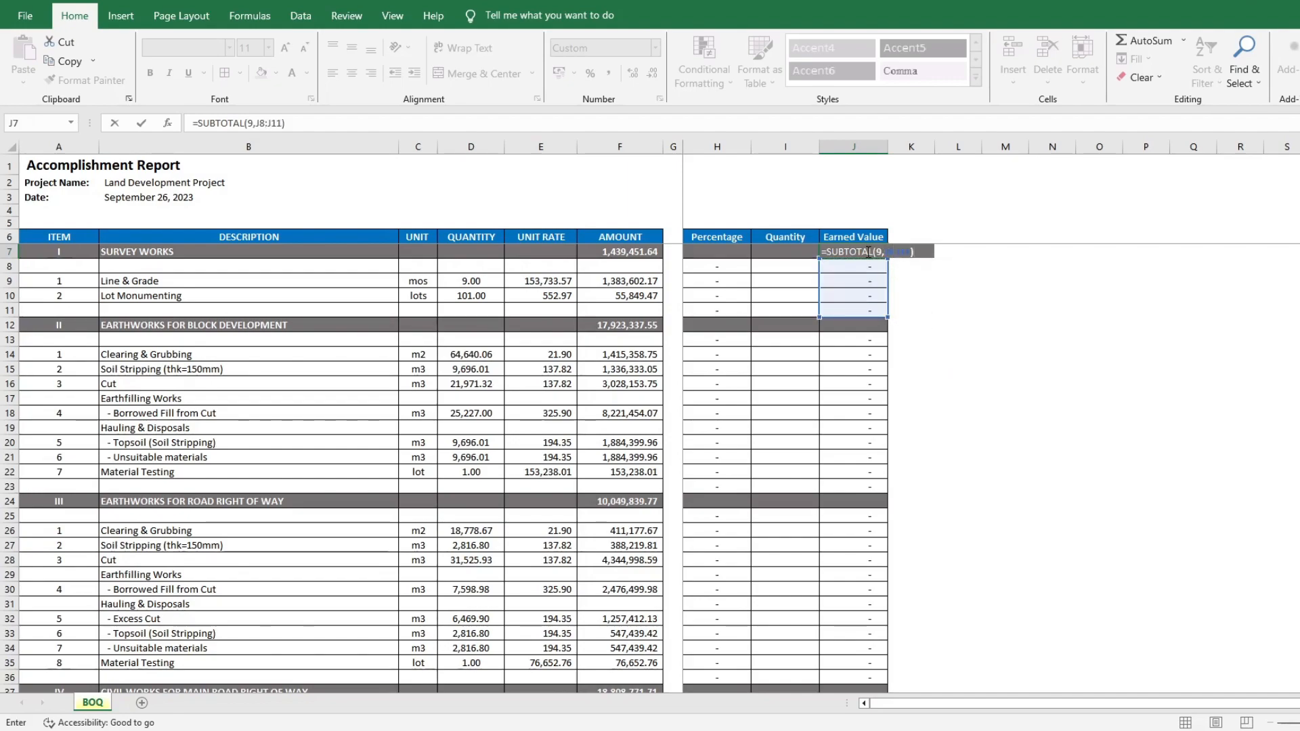
pyautogui.press('Return')
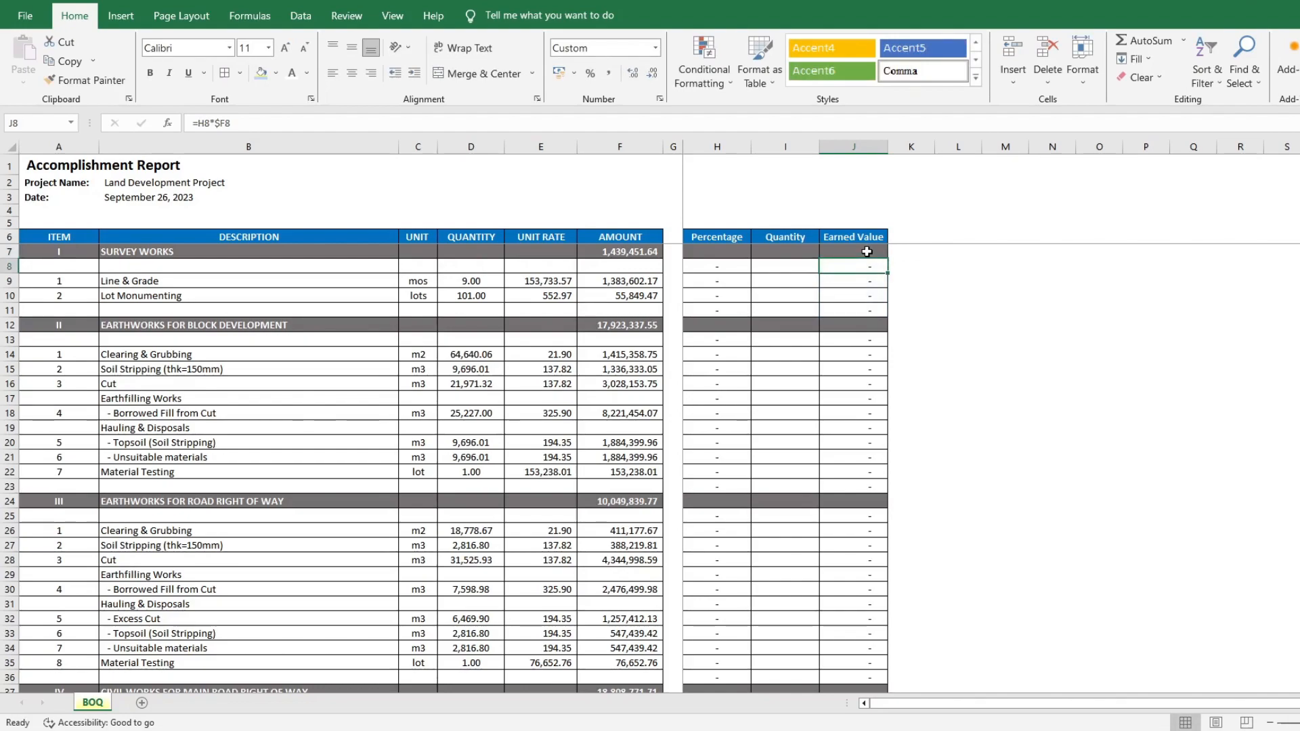
# - Copy the J7 subtotal formula to J12 and extend its range to J13:J23 for Earthworks for Block Development
pyautogui.click(867, 251)
pyautogui.hotkey('ctrl', 'c')
pyautogui.click(867, 324)
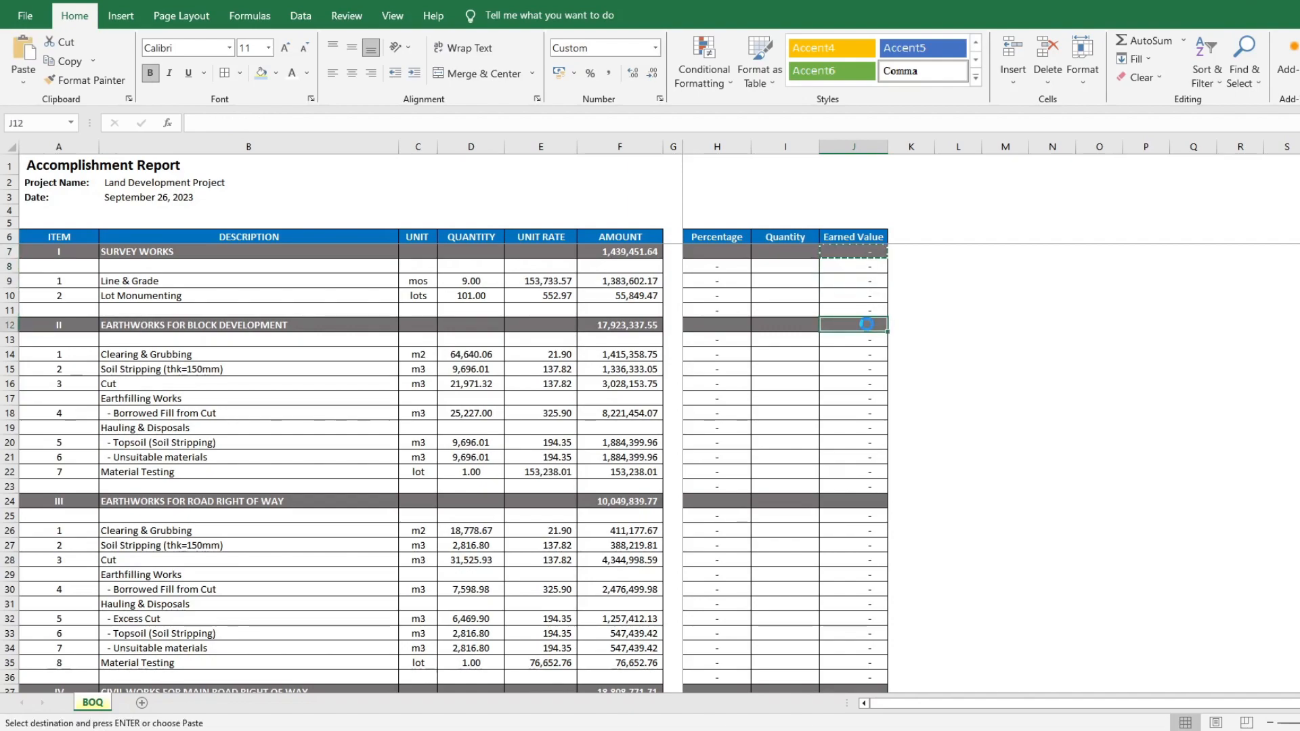
pyautogui.hotkey('ctrl', 'v')
pyautogui.doubleClick(867, 324)
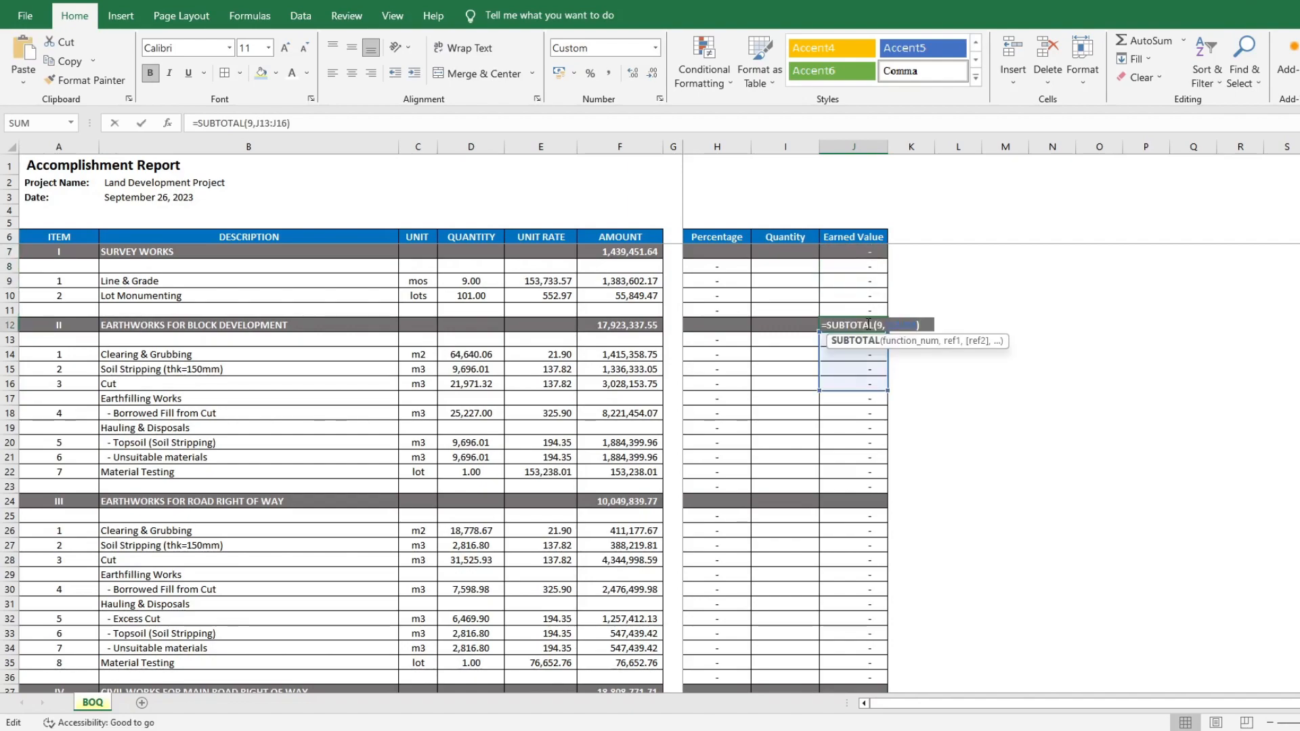
pyautogui.moveTo(822, 392); pyautogui.dragTo(823, 490)
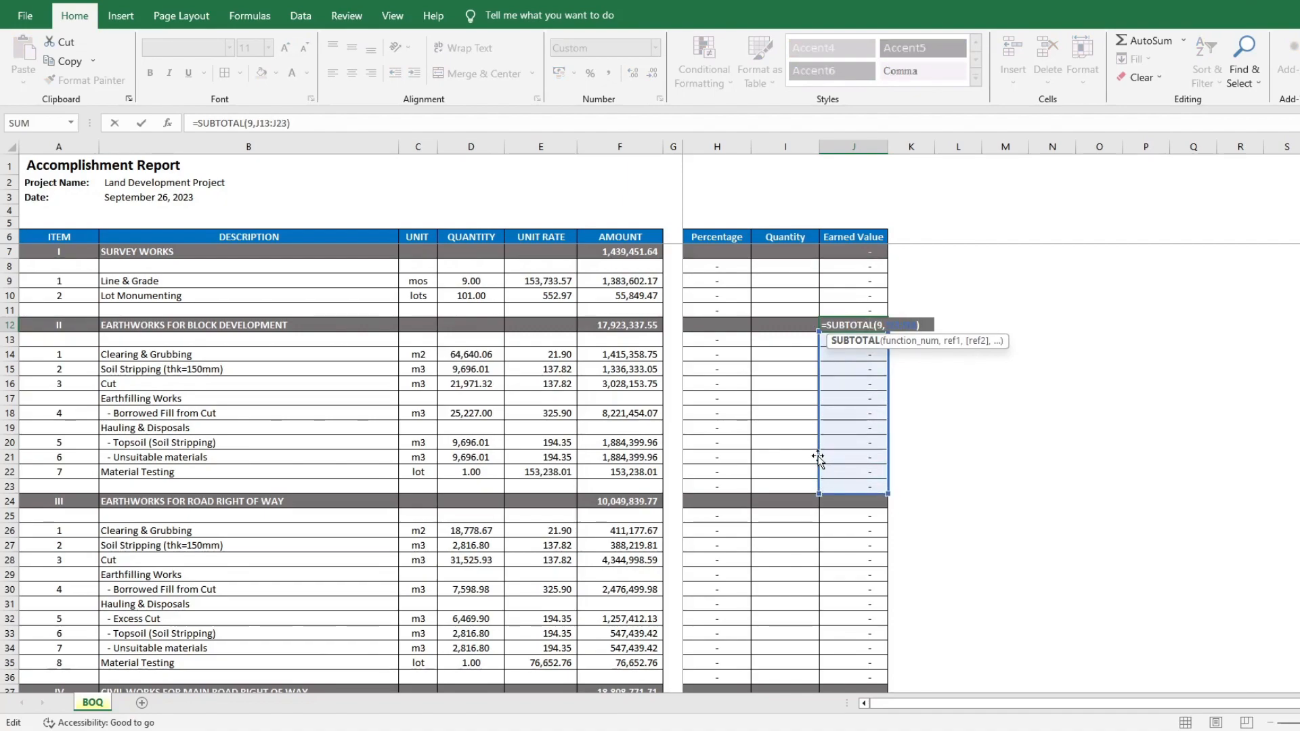
pyautogui.press('Tab')
# - Copy the J12 subtotal formula to J24 and extend its range to J25:J36 for Earthworks for Road Right of Way
pyautogui.click(866, 325)
pyautogui.hotkey('ctrl', 'c')
pyautogui.scroll(-3, 878, 368)
pyautogui.click(867, 354)
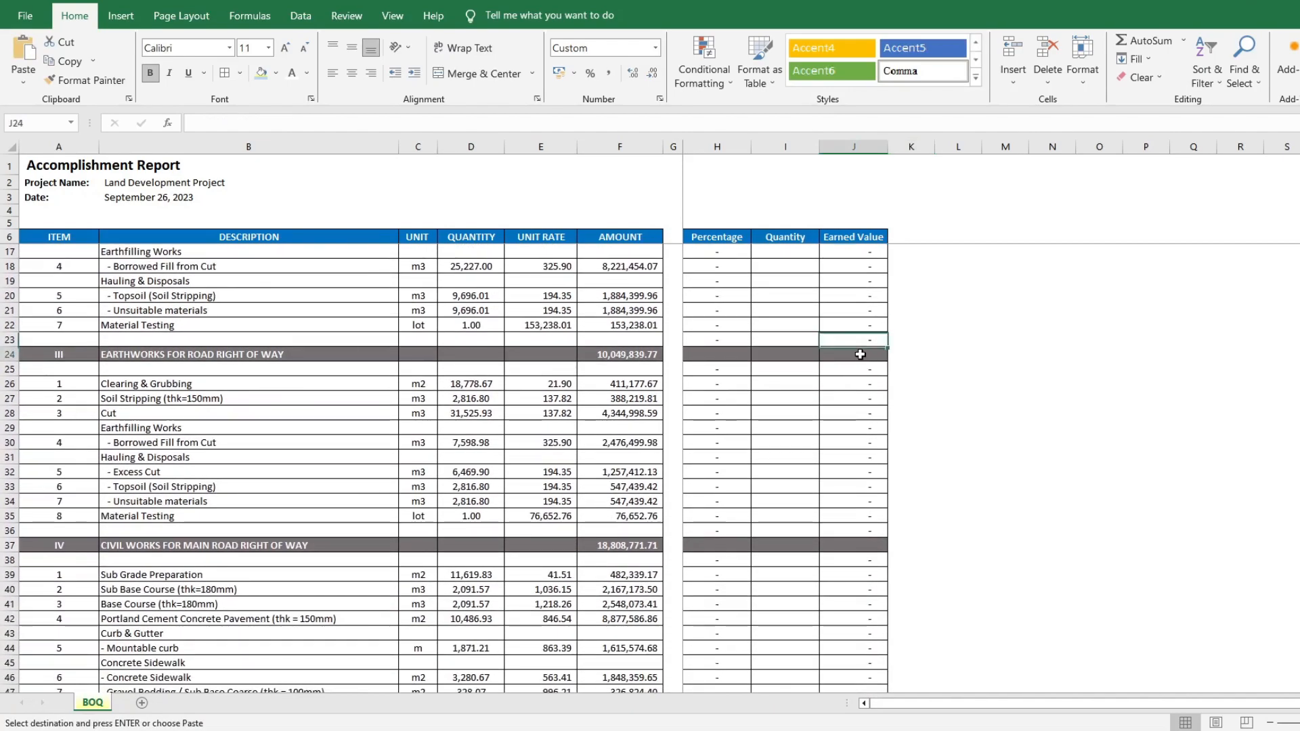
pyautogui.hotkey('ctrl', 'v')
pyautogui.doubleClick(859, 353)
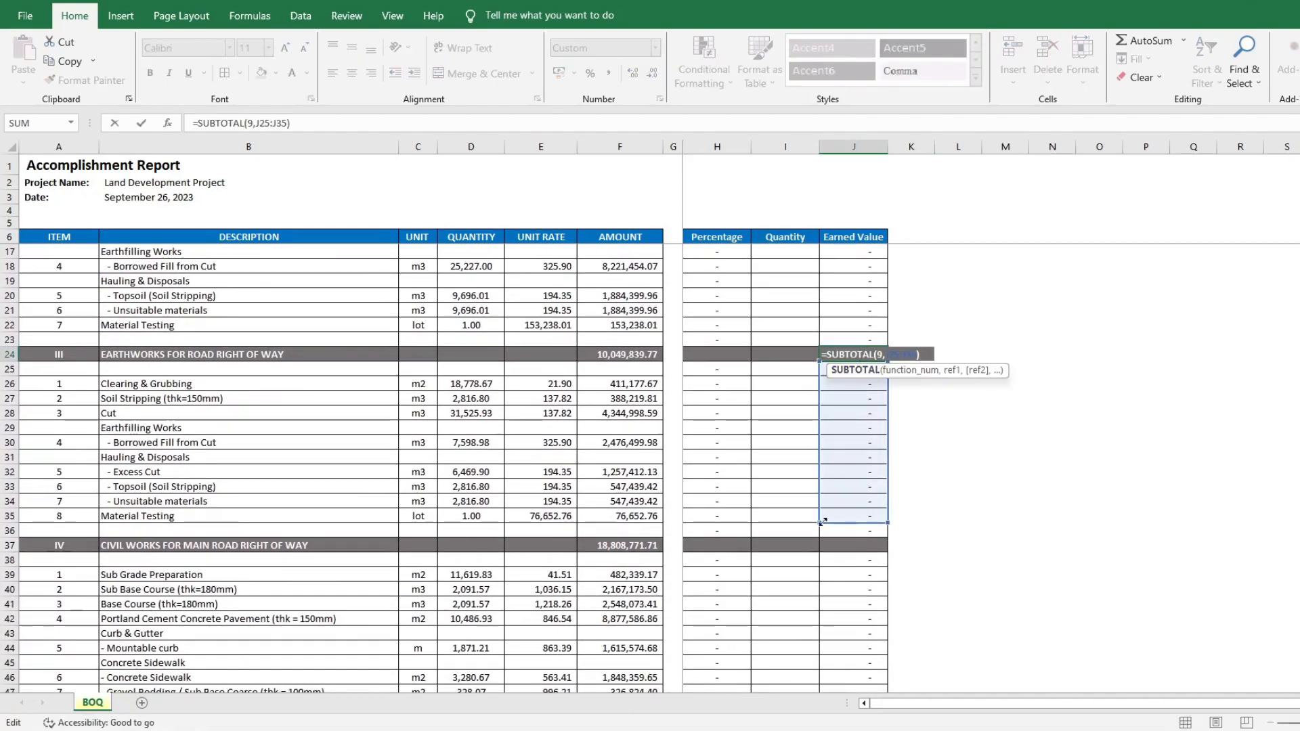
pyautogui.moveTo(824, 525); pyautogui.dragTo(821, 534)
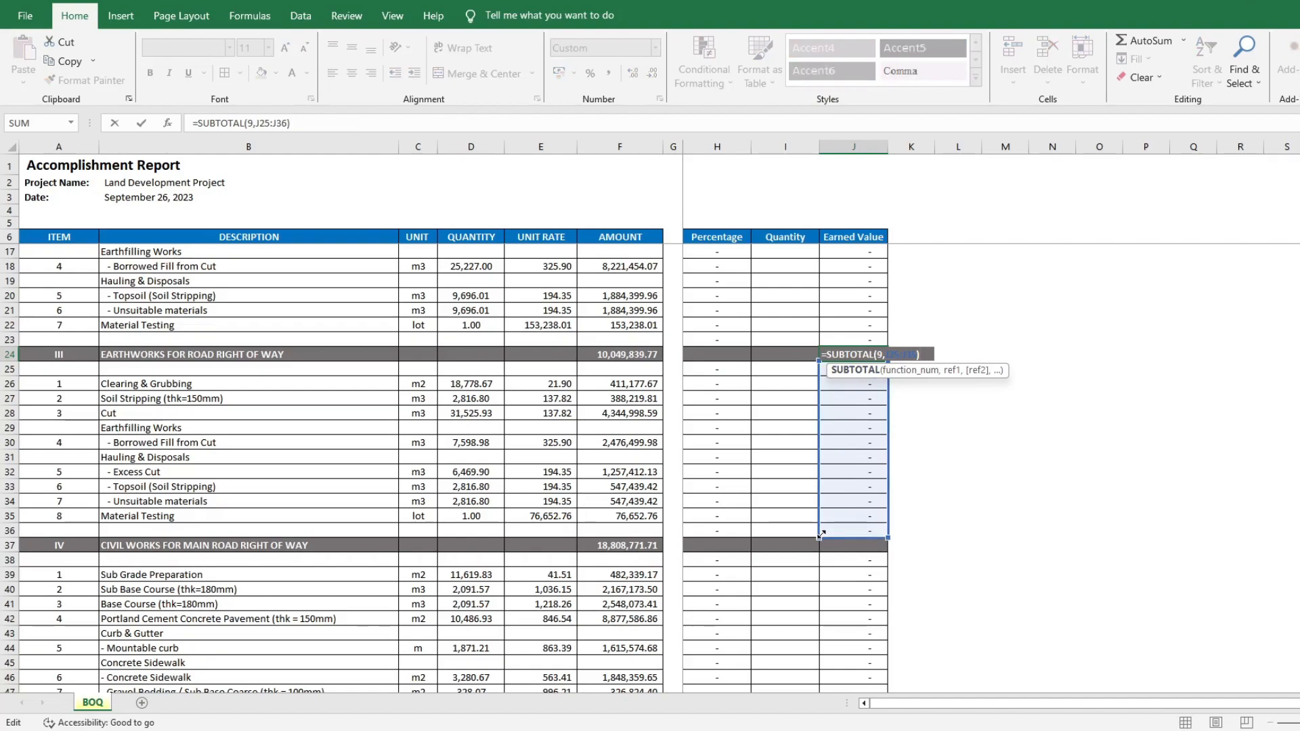
pyautogui.press('Return')
# - Copy the J24 subtotal formula to J37 and extend its range to J38:J51 for Civil Works for Main Road Right of Way
pyautogui.click(849, 355)
pyautogui.hotkey('ctrl', 'c')
pyautogui.scroll(-5, 847, 319)
pyautogui.click(847, 326)
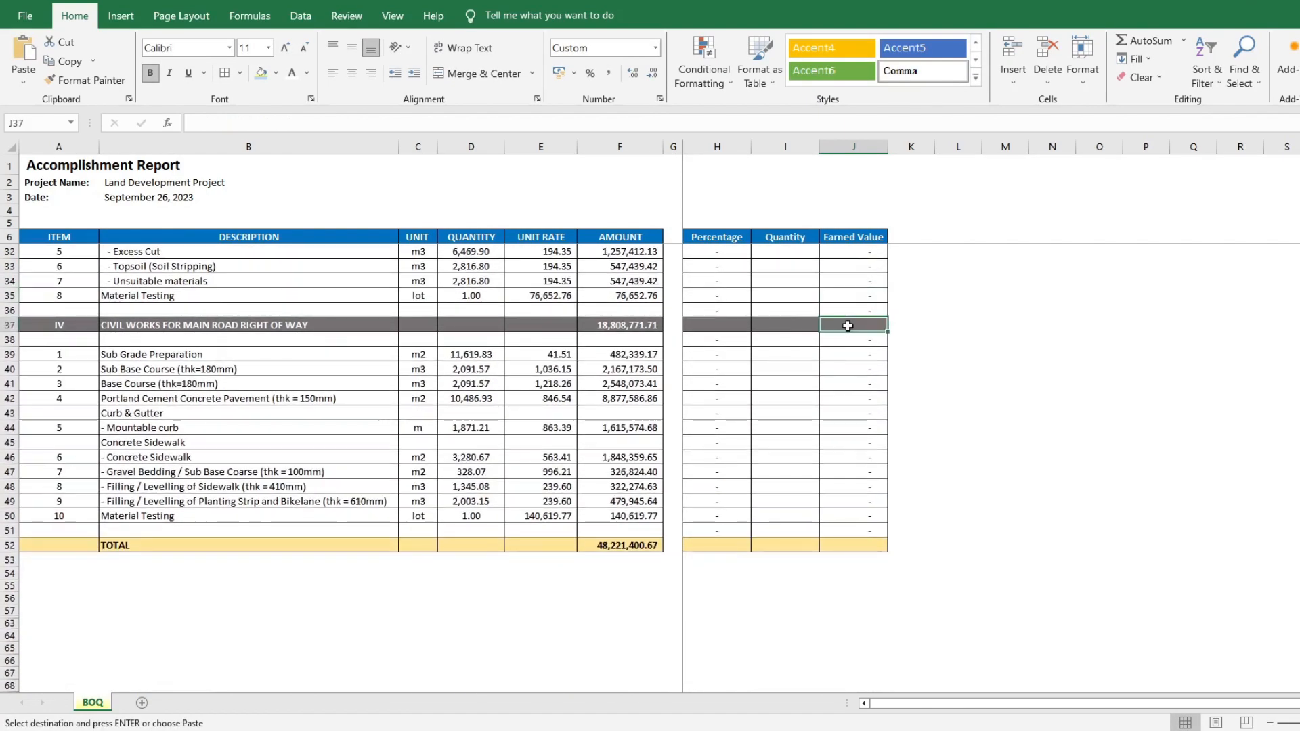
pyautogui.hotkey('ctrl', 'v')
pyautogui.doubleClick(843, 326)
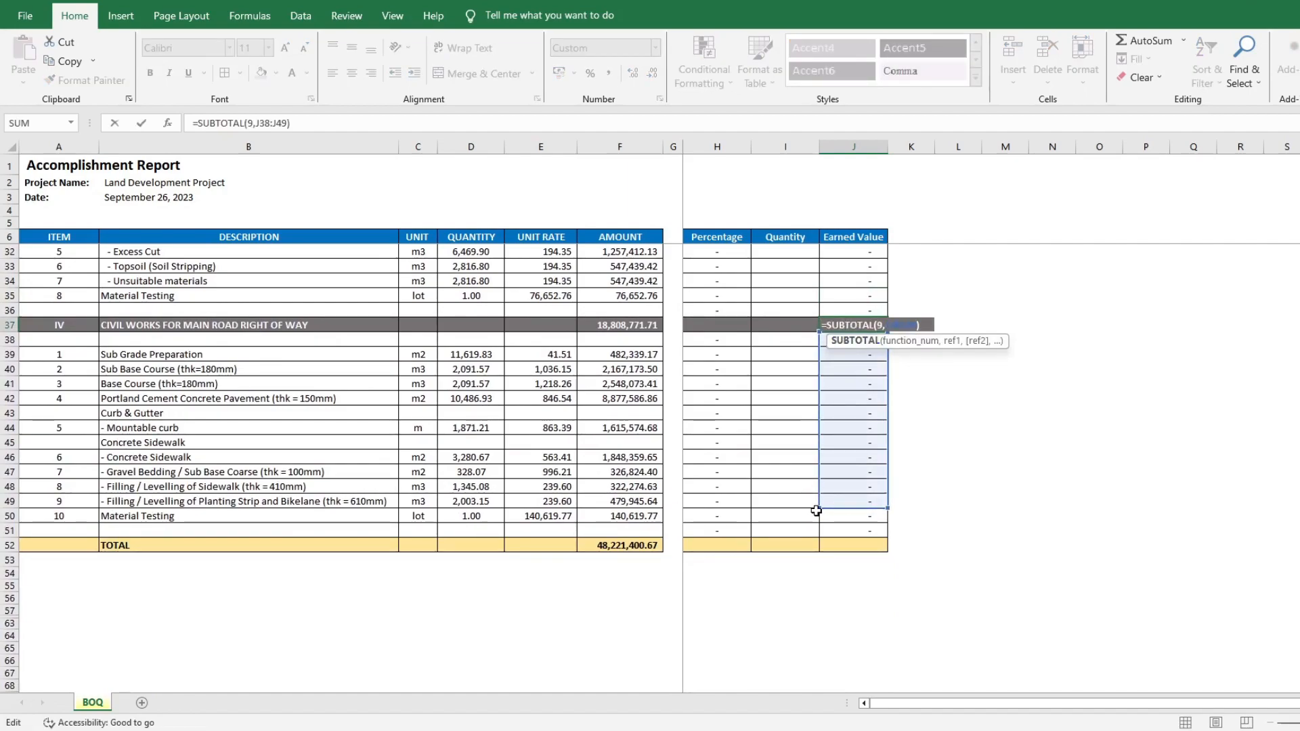
pyautogui.moveTo(817, 509); pyautogui.dragTo(817, 543)
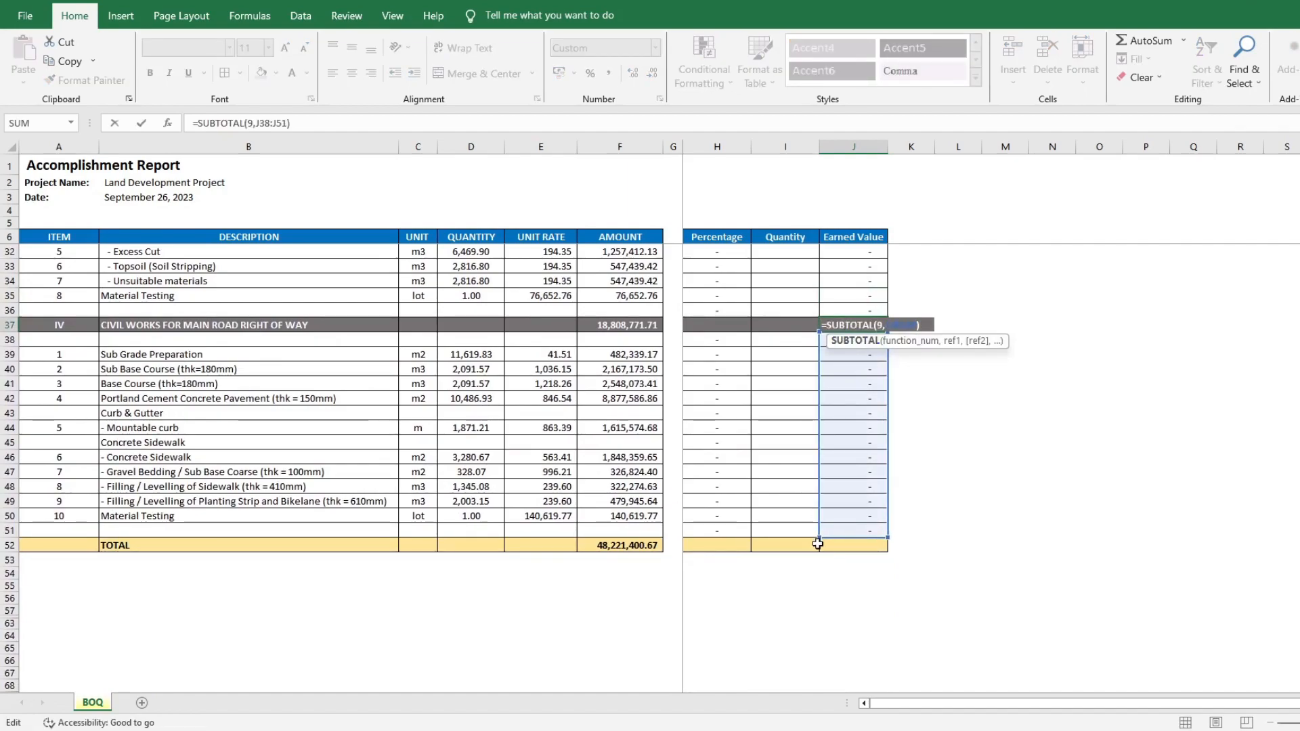
pyautogui.press('Return')
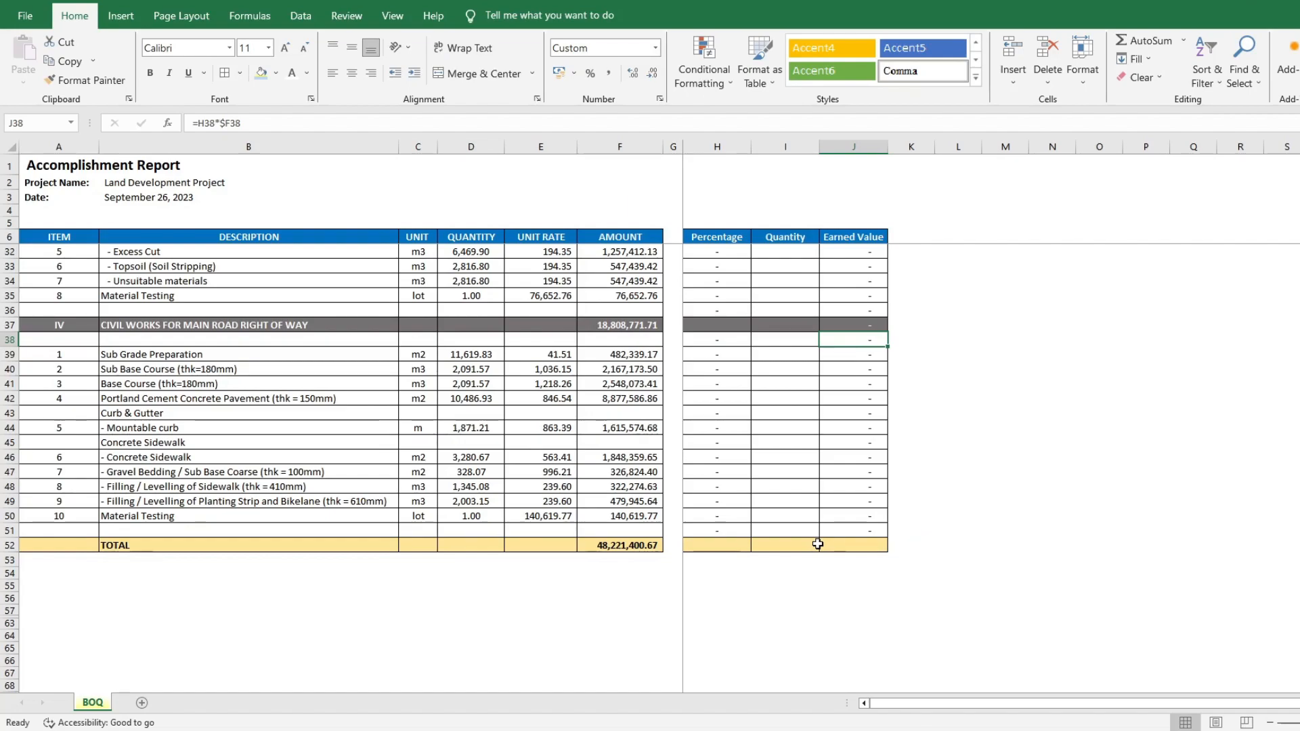
# - Enter =SUBTOTAL(9,J7:J51) in J52 to total the earned value column
pyautogui.click(818, 544)
pyautogui.write('=subt')
pyautogui.press('Tab')
pyautogui.press('Down')
pyautogui.press('Down')
pyautogui.press('Down')
pyautogui.press('Down')
pyautogui.press('Down')
pyautogui.press('Down')
pyautogui.press('Down')
pyautogui.press('Down')
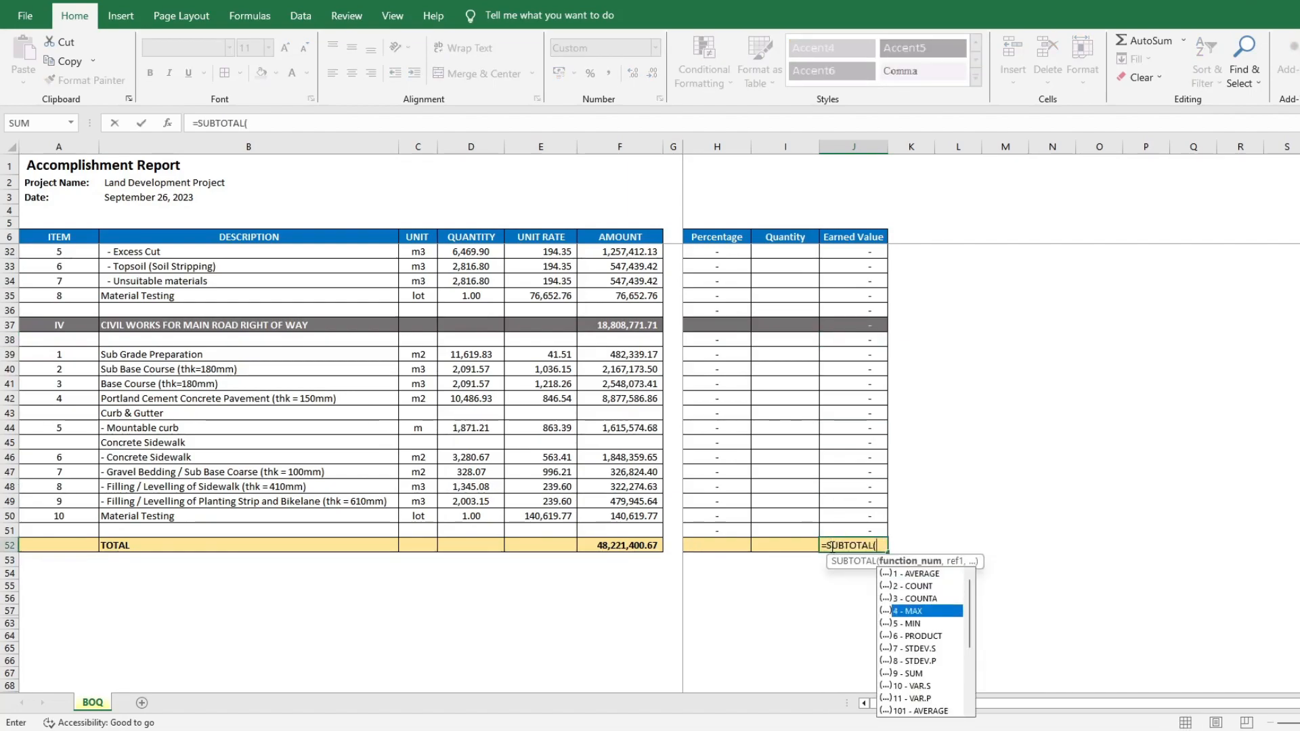
pyautogui.press('Tab')
pyautogui.write(',')
pyautogui.click(844, 531)
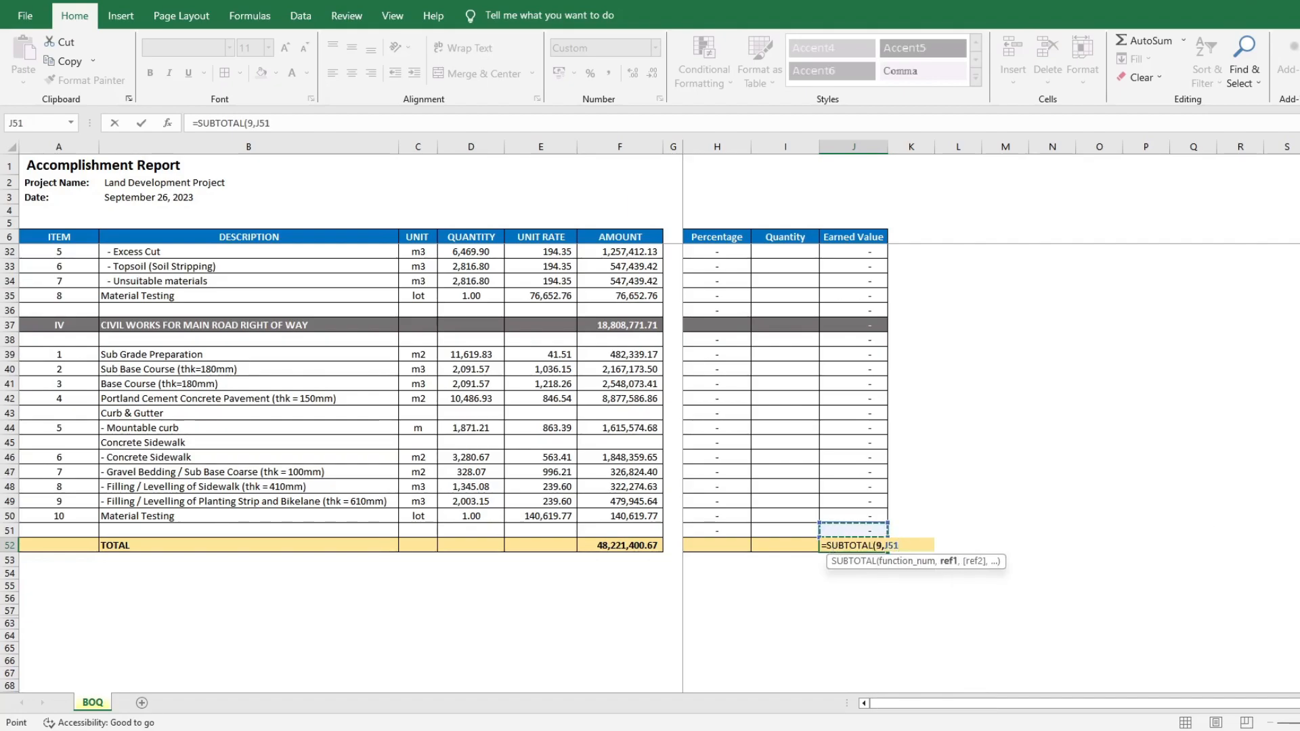
pyautogui.scroll(8, 866, 263)
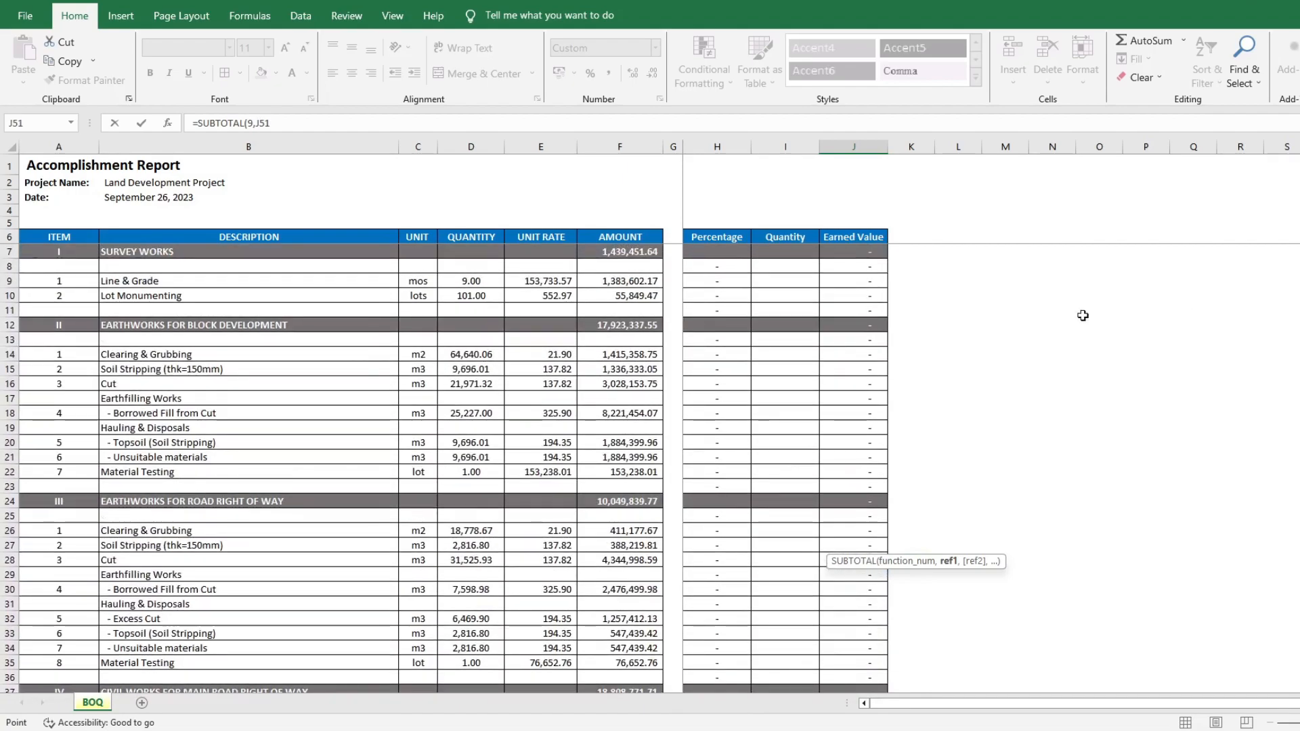
pyautogui.keyDown('shift'); pyautogui.click(863, 252); pyautogui.keyUp('shift')
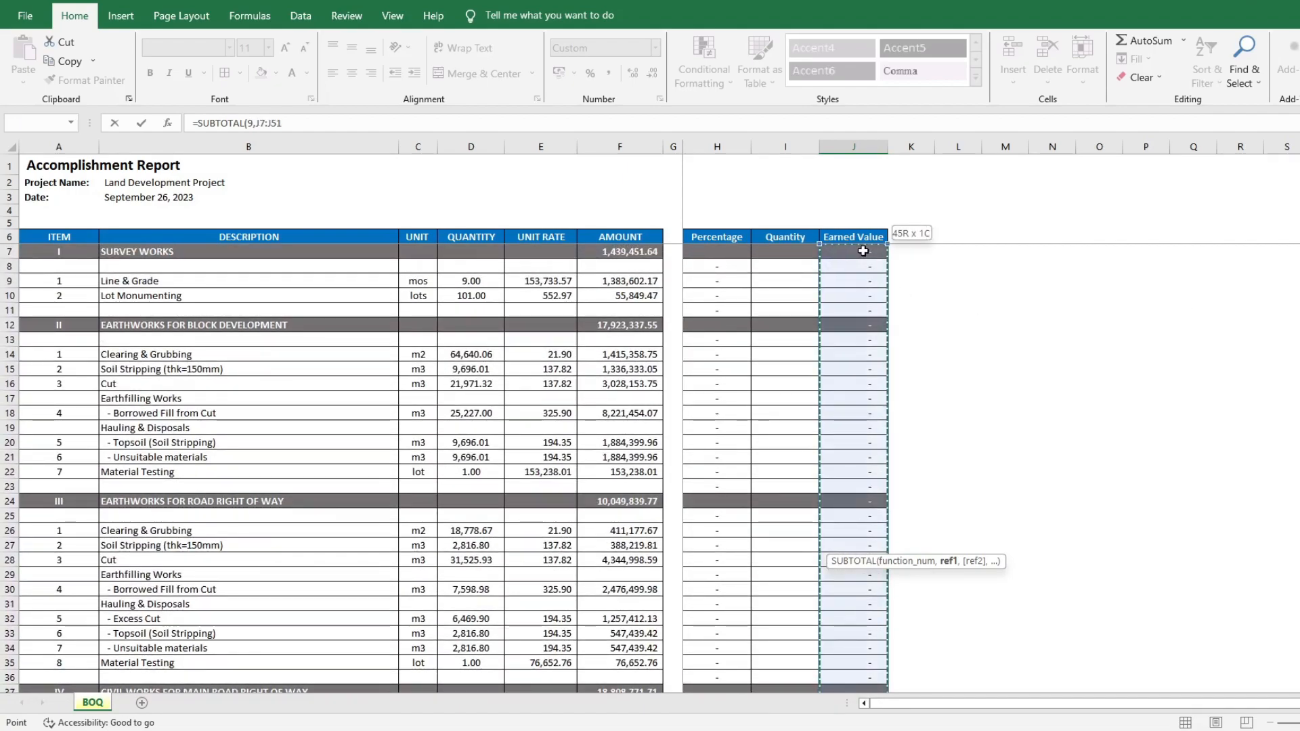
pyautogui.write(')')
pyautogui.press('Return')
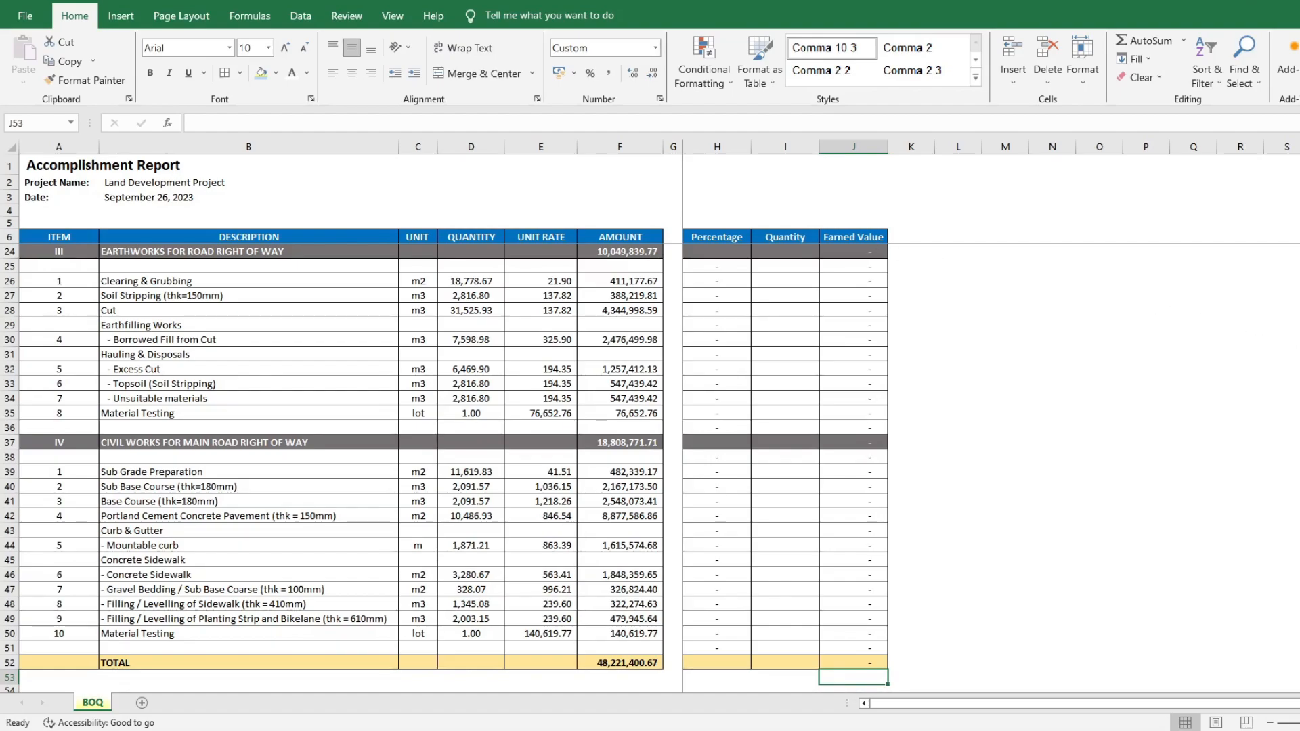
# - Copy the percentage formula from H8 into the Survey Works heading cell H7, pasting the formula only
pyautogui.scroll(6, 745, 265)
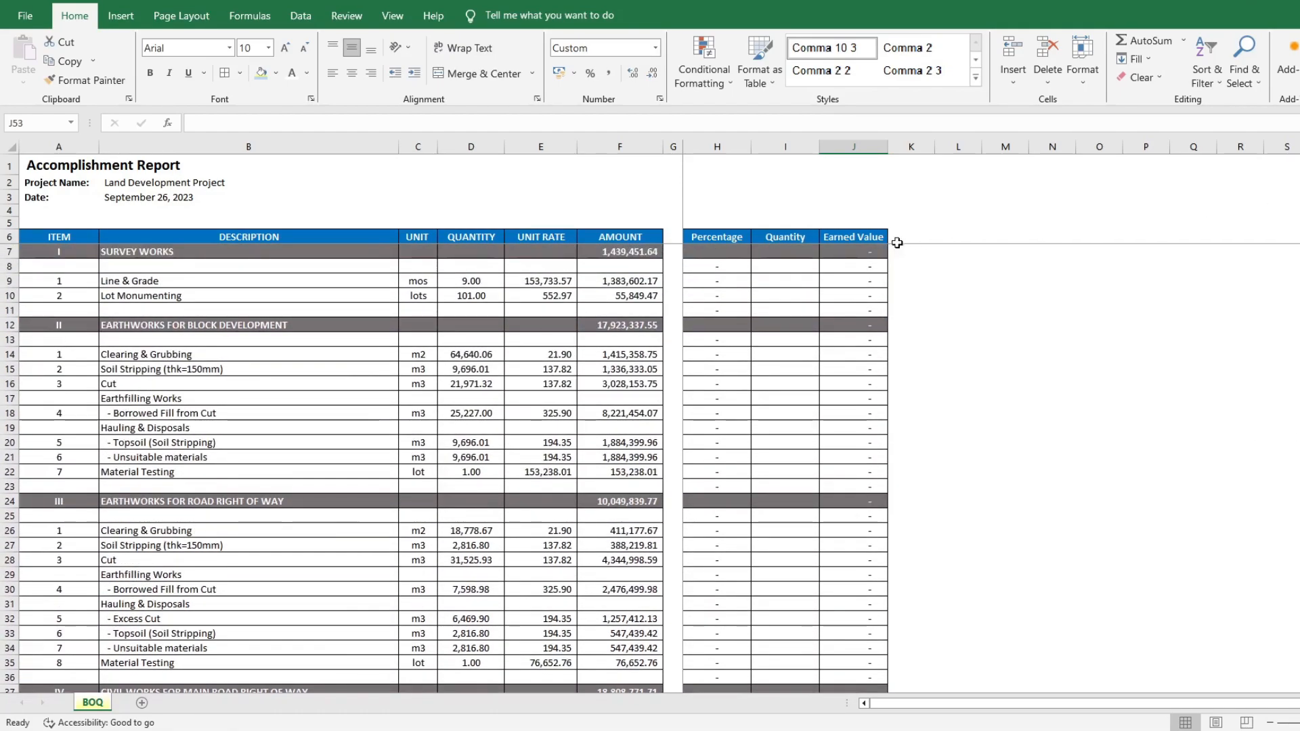
pyautogui.click(745, 265)
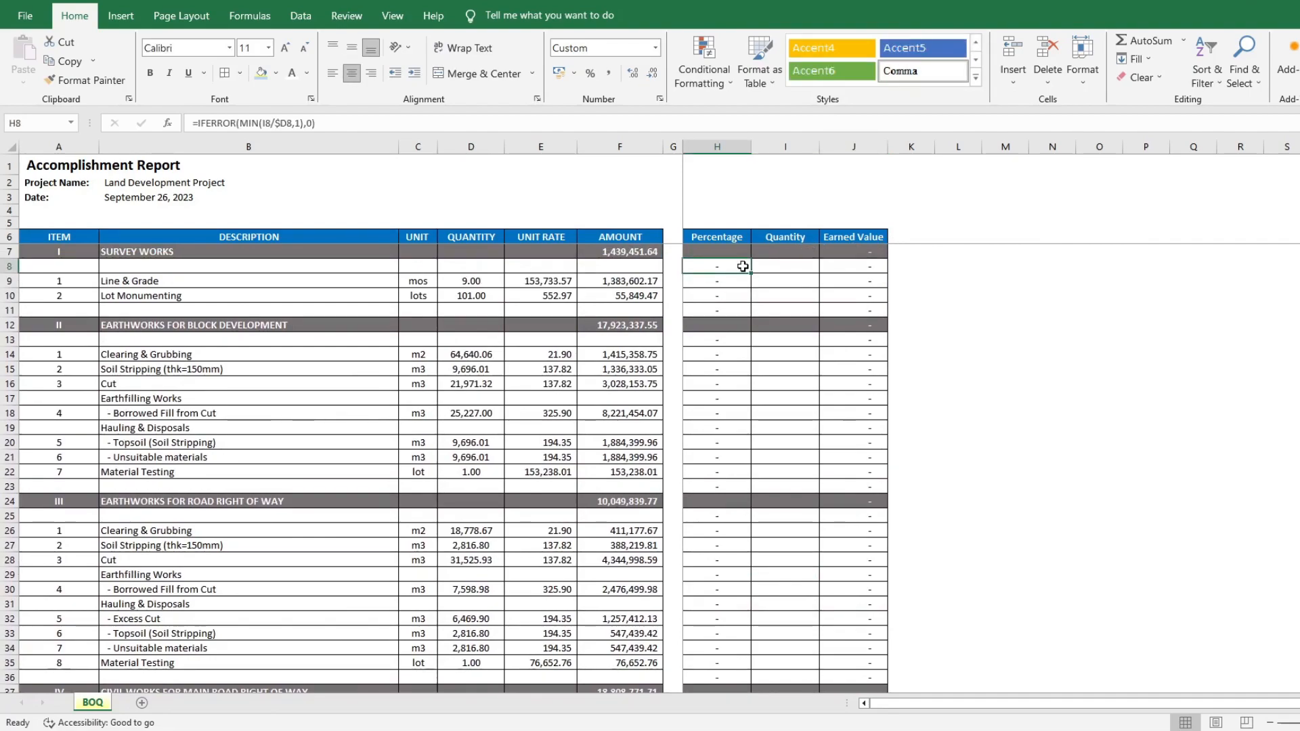
pyautogui.hotkey('ctrl', 'c')
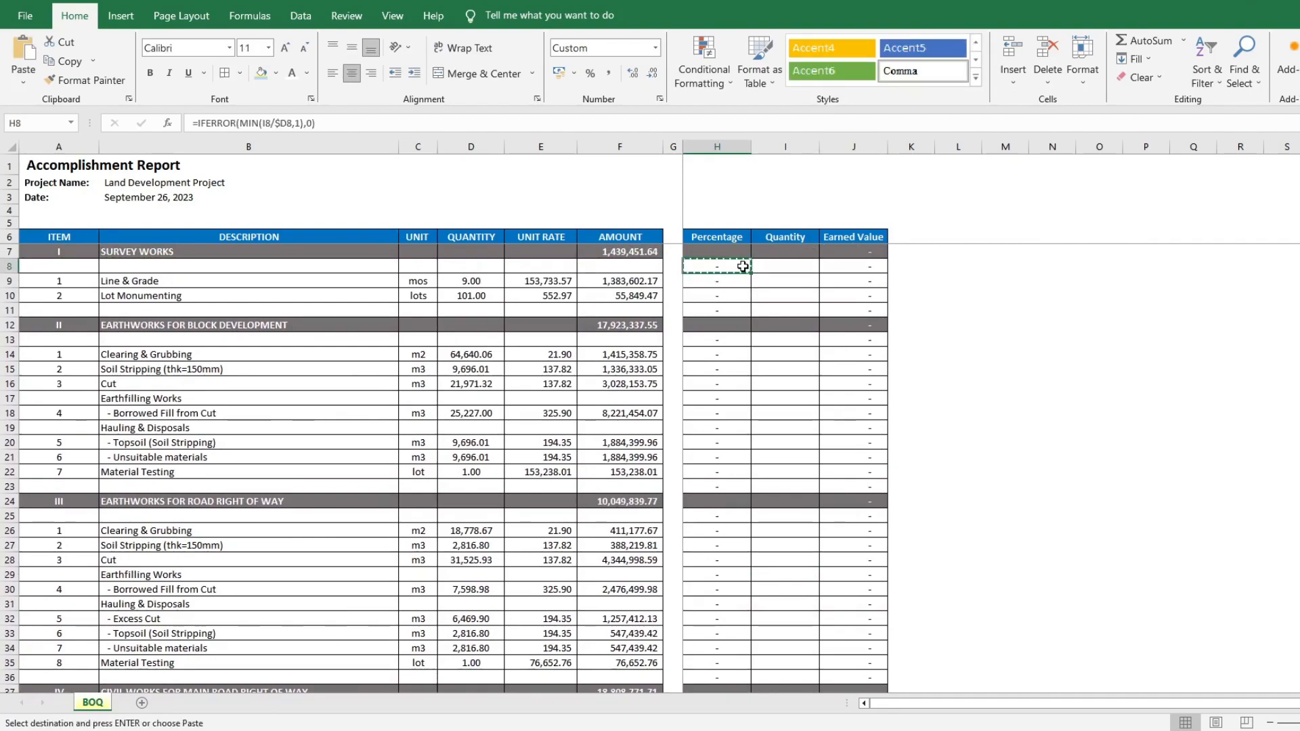
pyautogui.rightClick(739, 258)
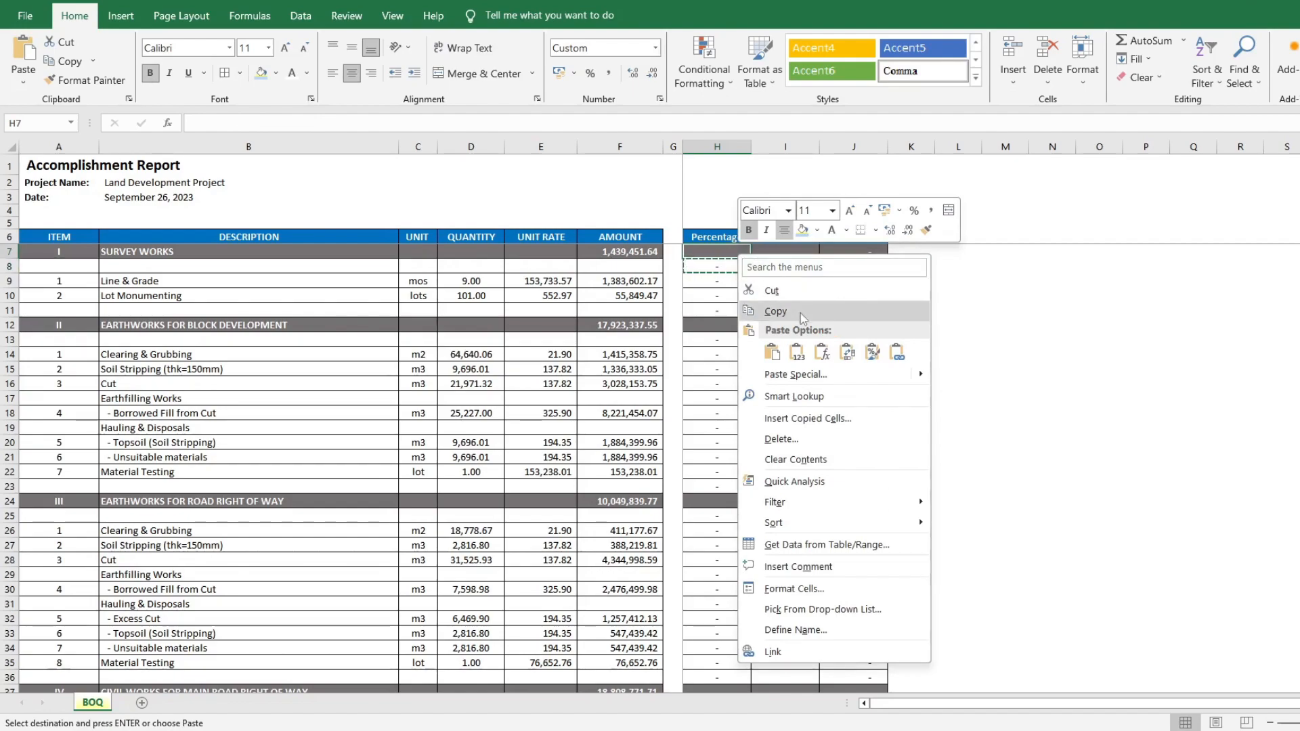
pyautogui.click(822, 351)
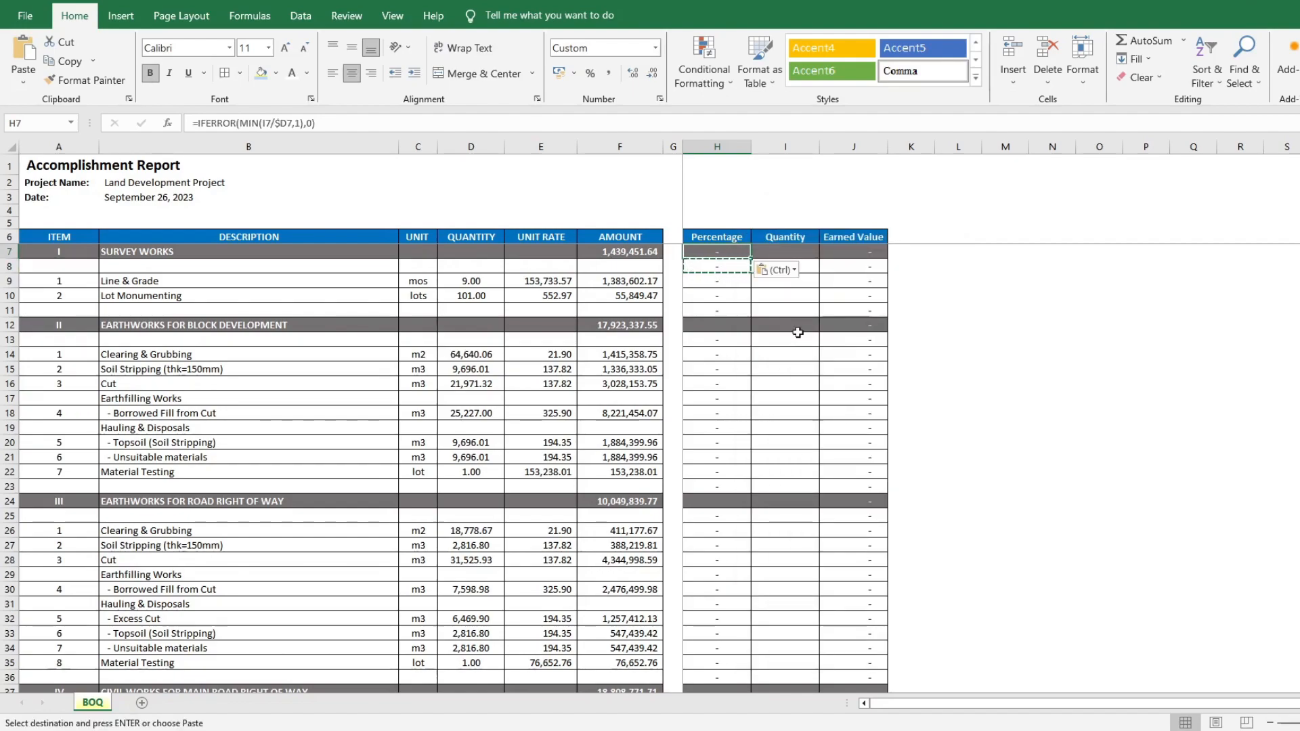
# - Change the H7 formula to =IFERROR(MIN(J7/$F7,1),0) so it divides earned value by amount
pyautogui.click(551, 125)
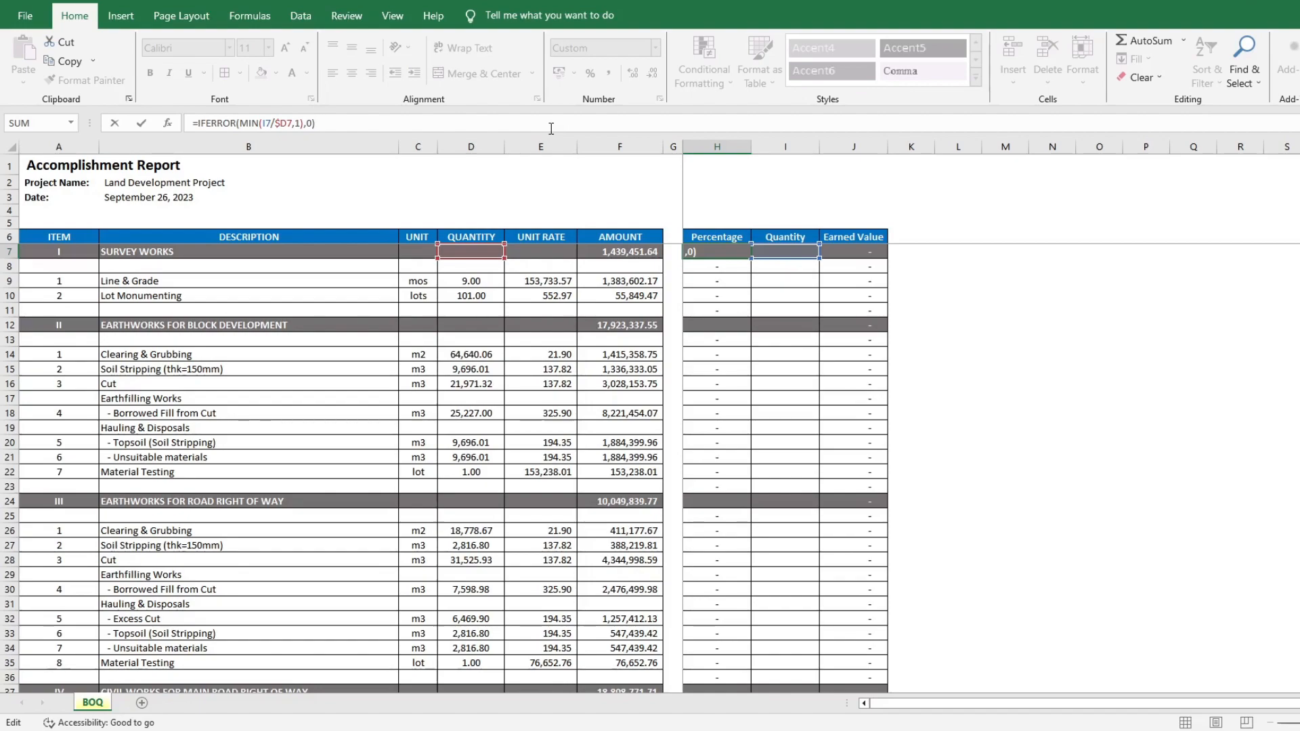
pyautogui.click(827, 256)
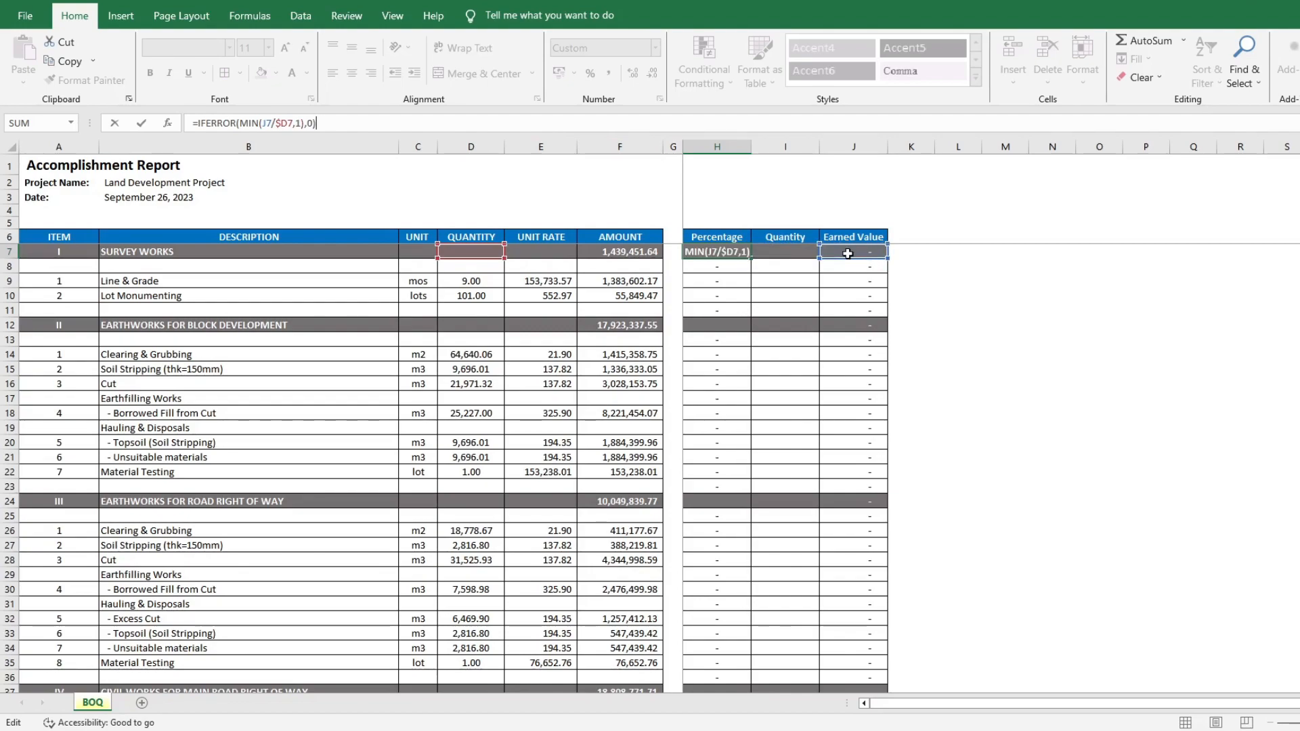
pyautogui.moveTo(493, 259); pyautogui.dragTo(613, 253)
pyautogui.press('Return')
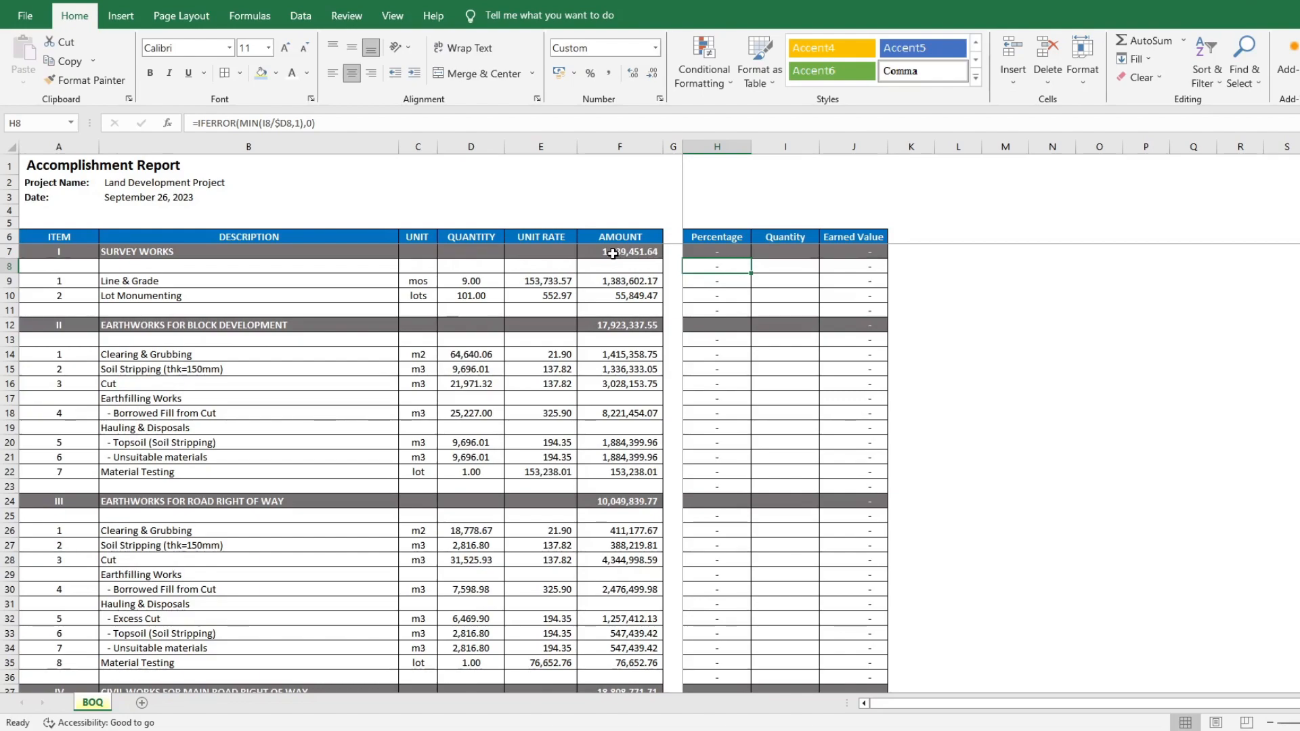
# - Copy the H7 percentage formula to the section heading cells H12, H24 and H37
pyautogui.click(716, 251)
pyautogui.hotkey('ctrl', 'c')
pyautogui.click(726, 321)
pyautogui.hotkey('ctrl', 'v')
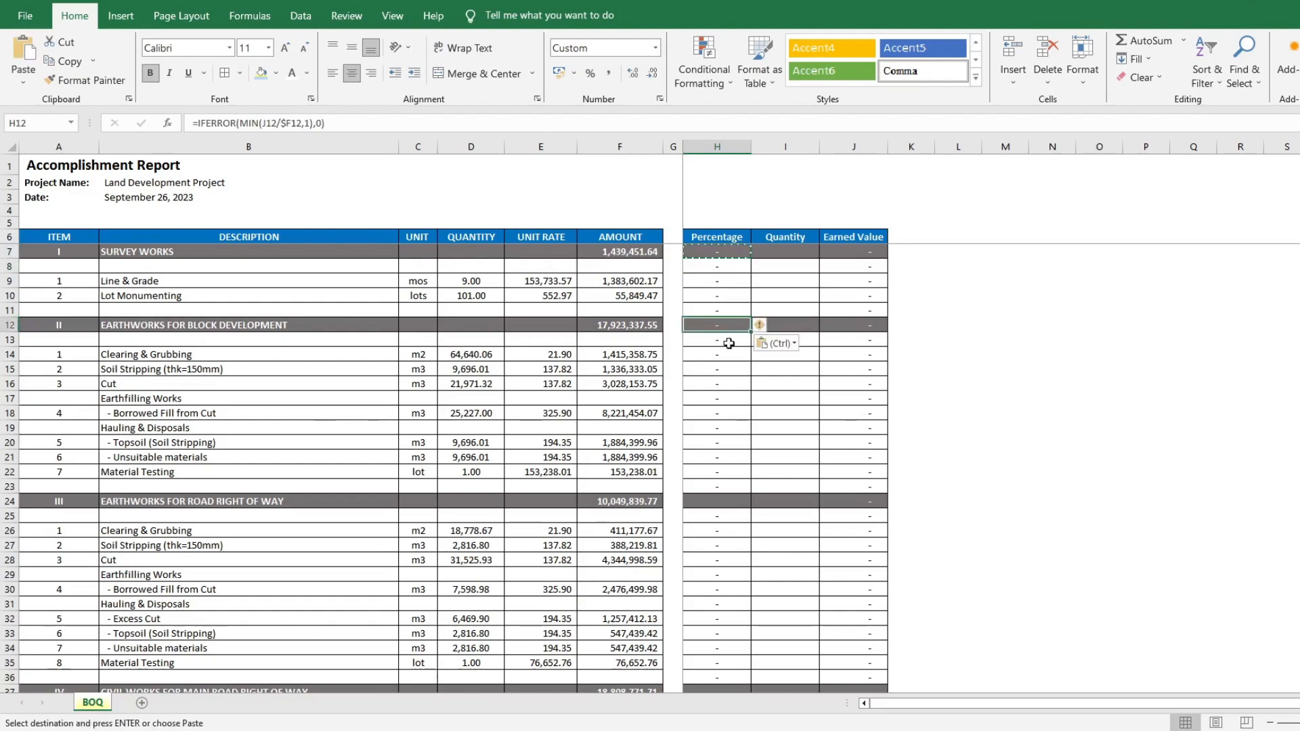
pyautogui.click(736, 496)
pyautogui.hotkey('ctrl', 'v')
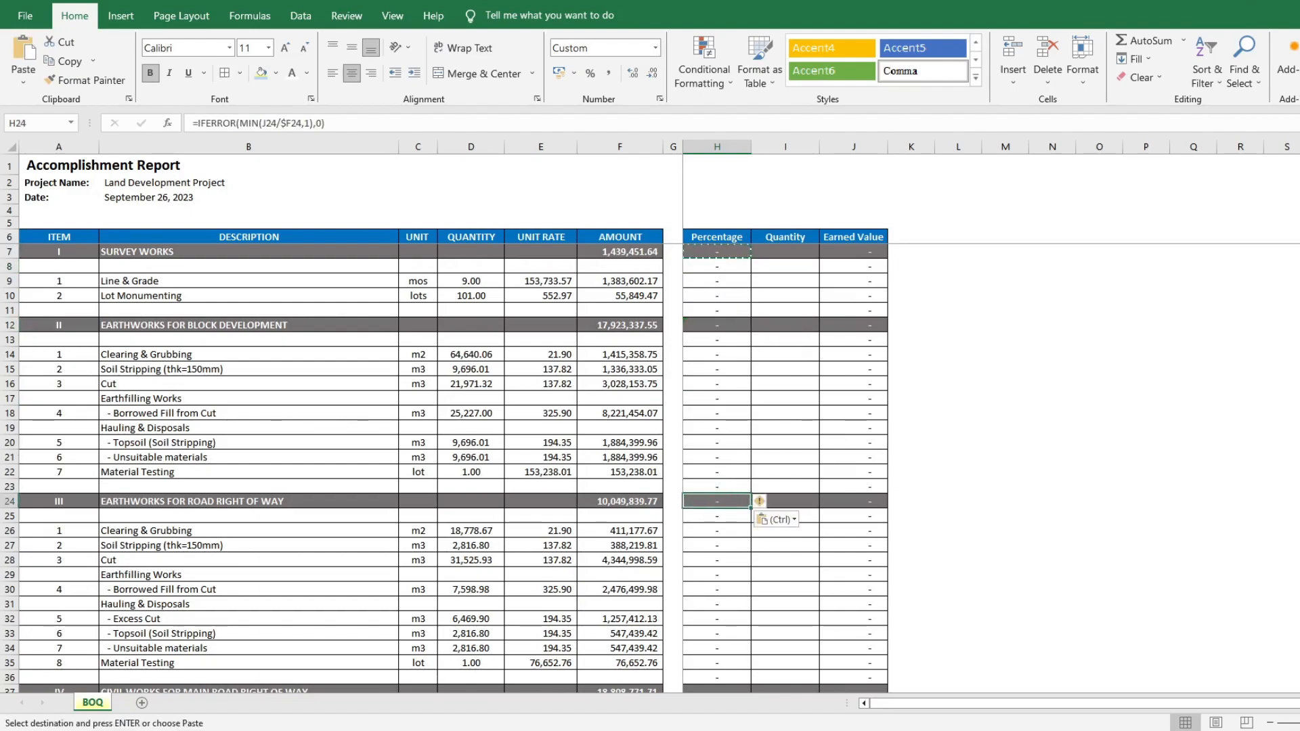
pyautogui.scroll(-6, 736, 496)
pyautogui.scroll(-1, 763, 415)
pyautogui.click(714, 427)
pyautogui.hotkey('ctrl', 'v')
# - Paste the copied percentage formula into the TOTAL row cell H52 as formula only
pyautogui.click(726, 645)
pyautogui.rightClick(725, 645)
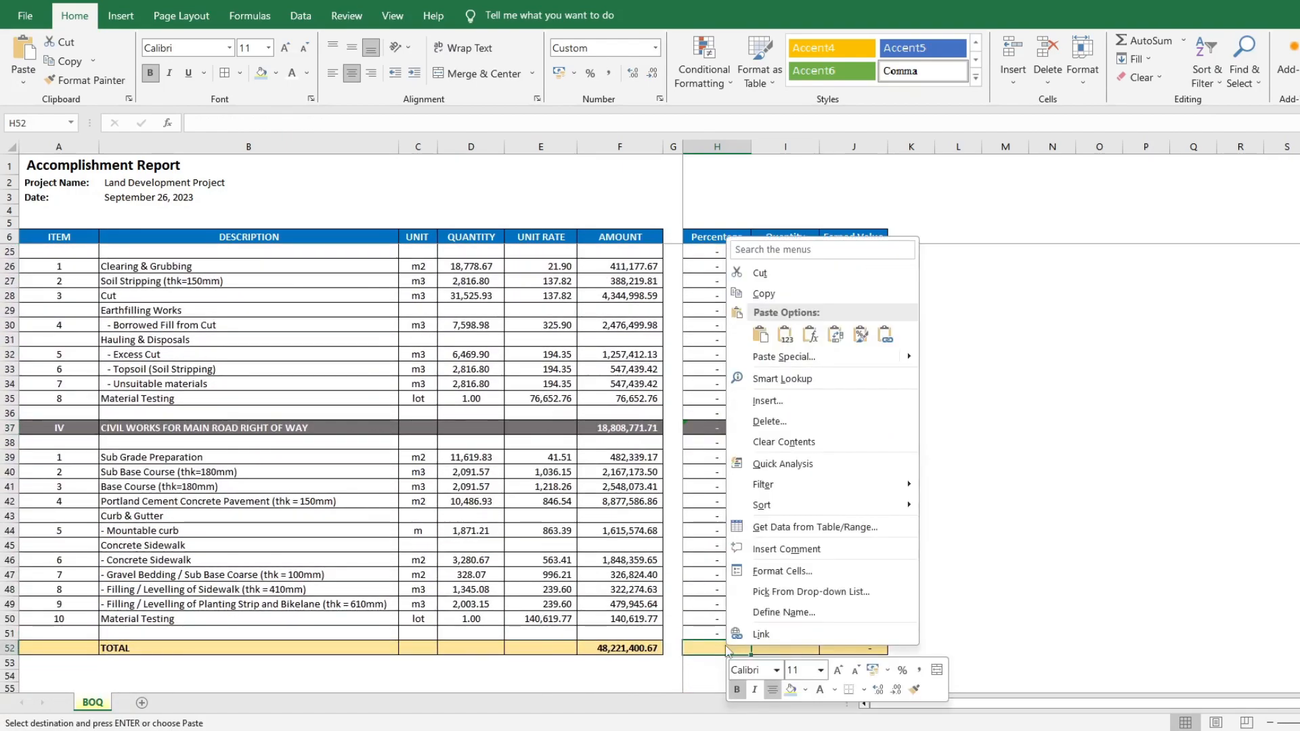
pyautogui.click(810, 336)
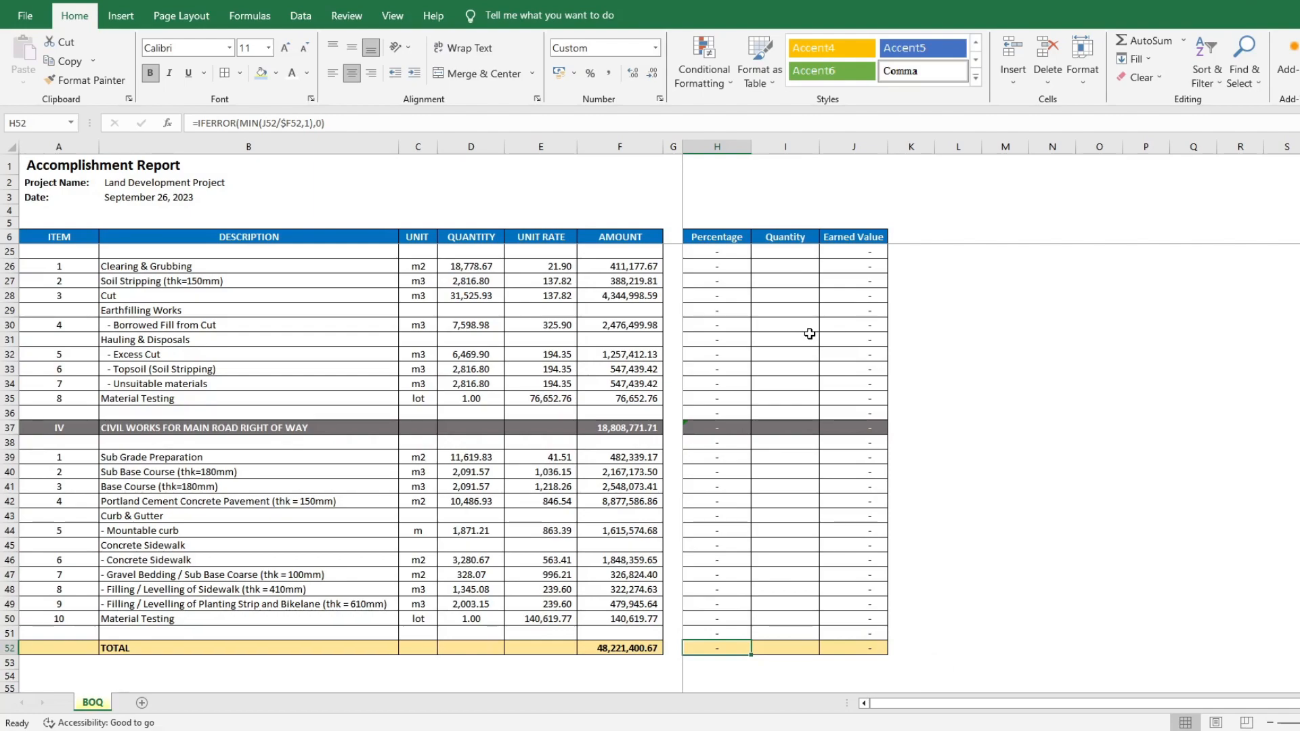
# - Merge and center H5:J5 and enter the heading "Previous Period"
pyautogui.moveTo(718, 224); pyautogui.dragTo(833, 225)
pyautogui.click(496, 76)
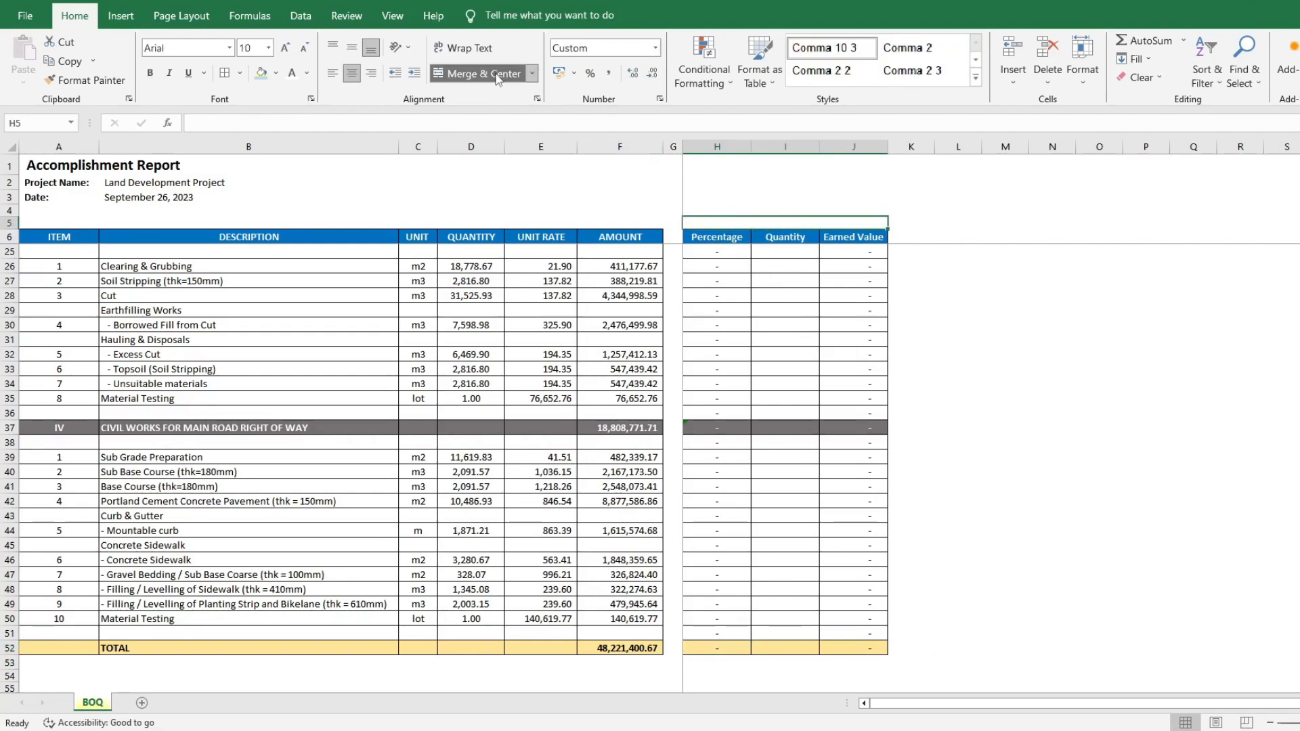
pyautogui.write('Previous')
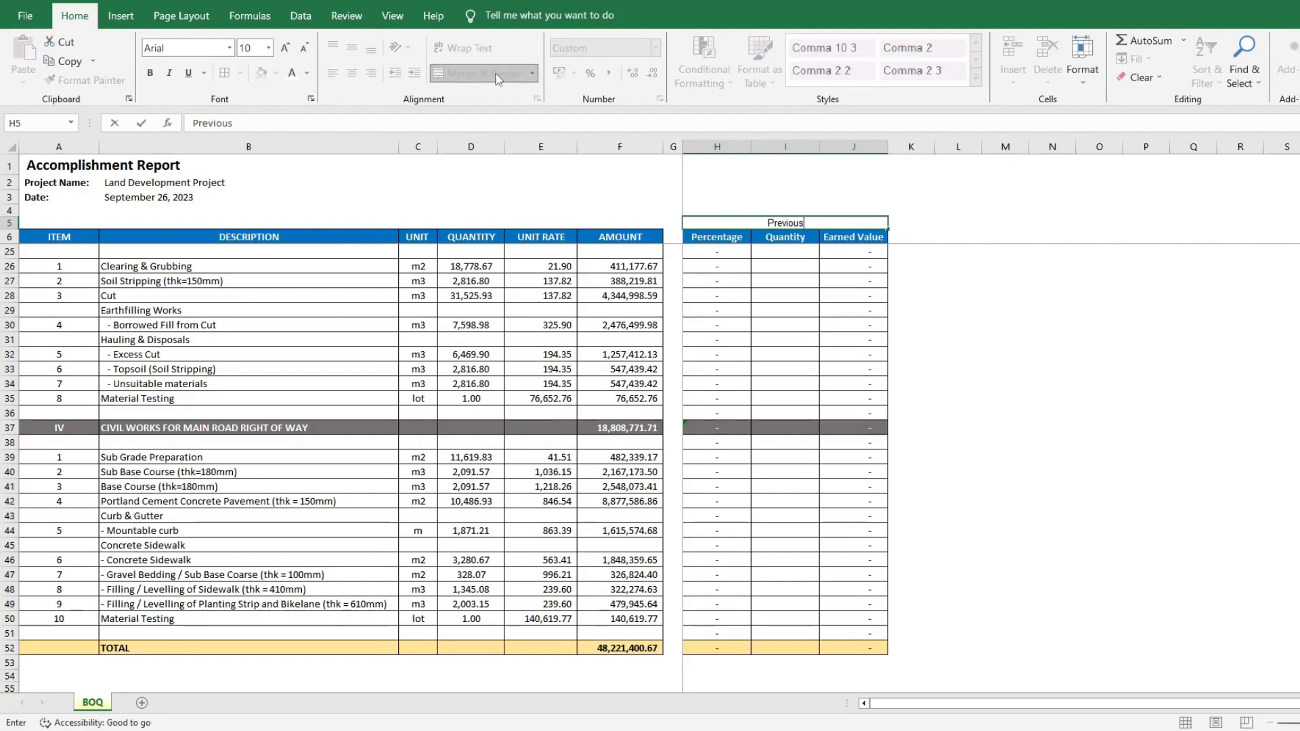
pyautogui.write(' Period')
pyautogui.press('Return')
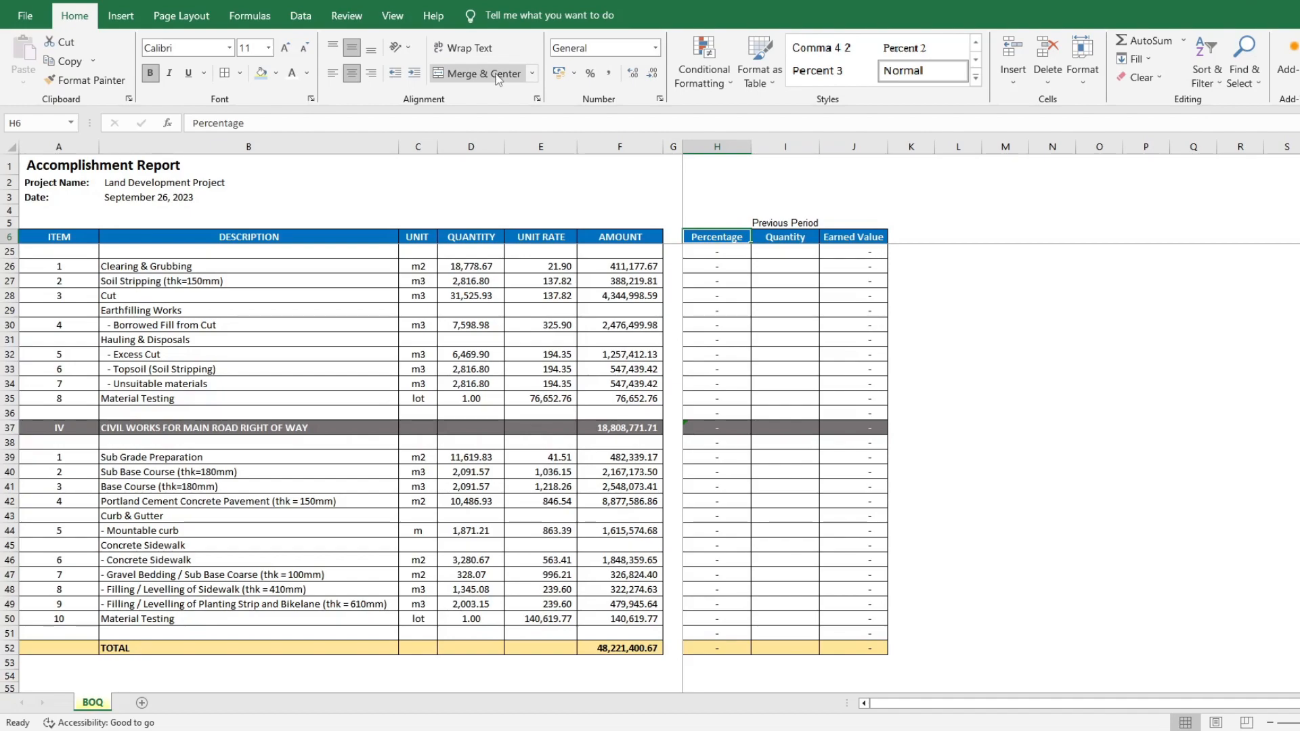
# - Format the Previous Period heading as bold 11-point white text on a blue fill
pyautogui.press('Up')
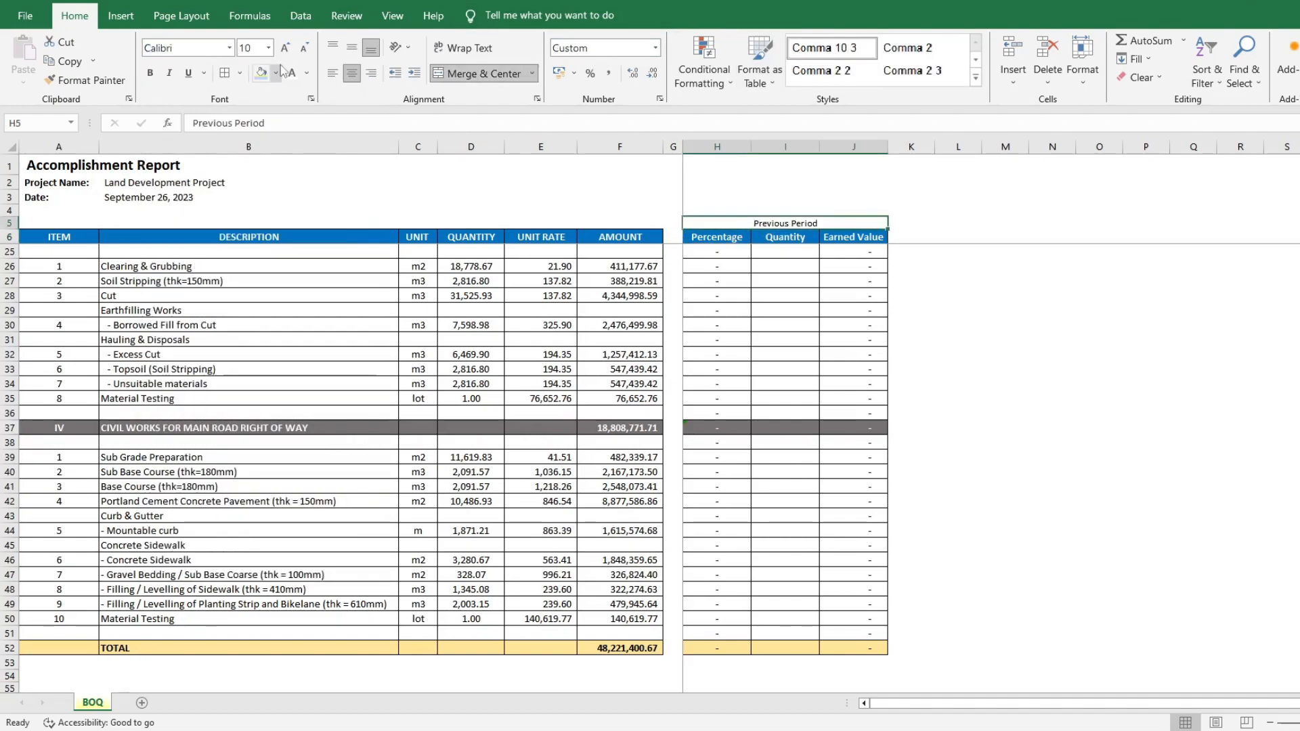
pyautogui.click(285, 48)
pyautogui.click(150, 72)
pyautogui.click(275, 73)
pyautogui.click(361, 201)
pyautogui.click(292, 72)
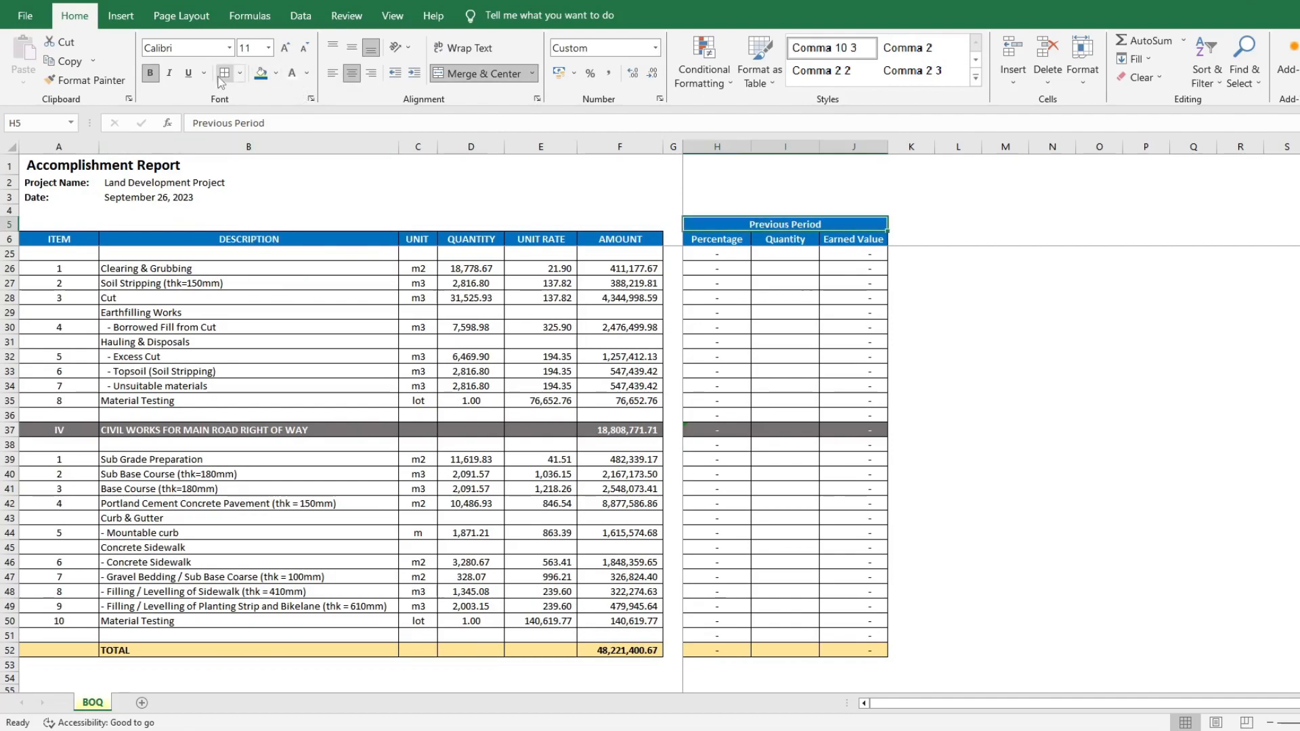
pyautogui.click(754, 195)
# - Copy the whole Previous Period block H5:J52 and paste it at L5 and P5
pyautogui.click(751, 230)
pyautogui.keyDown('shift'); pyautogui.click(870, 649); pyautogui.keyUp('shift')
pyautogui.hotkey('ctrl', 'c')
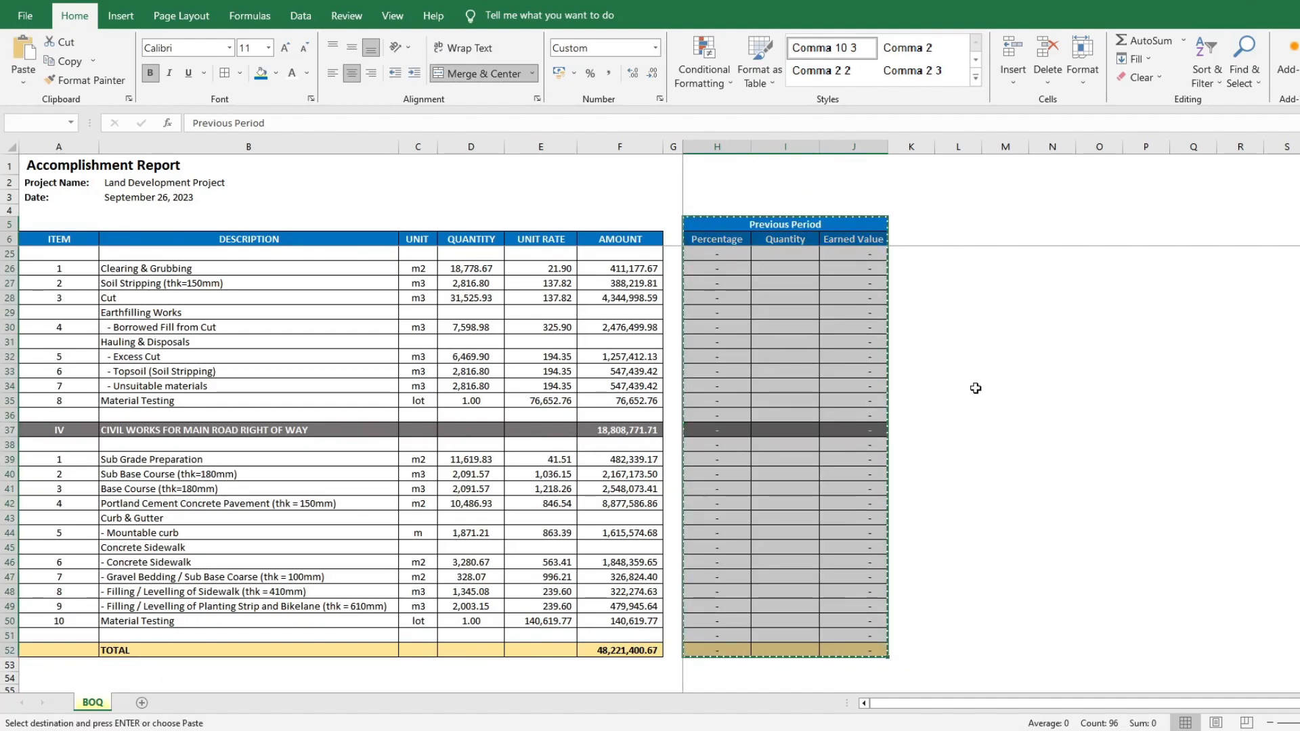
pyautogui.click(953, 220)
pyautogui.hotkey('ctrl', 'v')
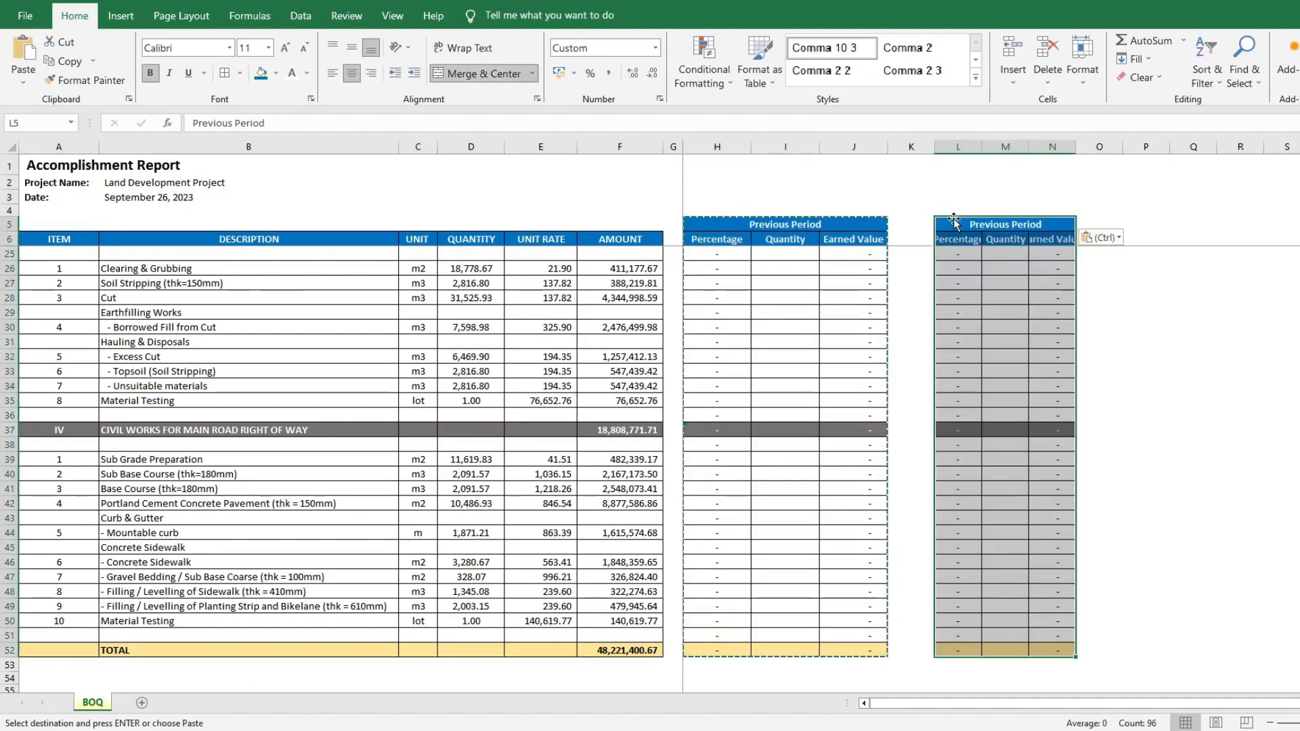
pyautogui.click(1145, 223)
pyautogui.hotkey('ctrl', 'v')
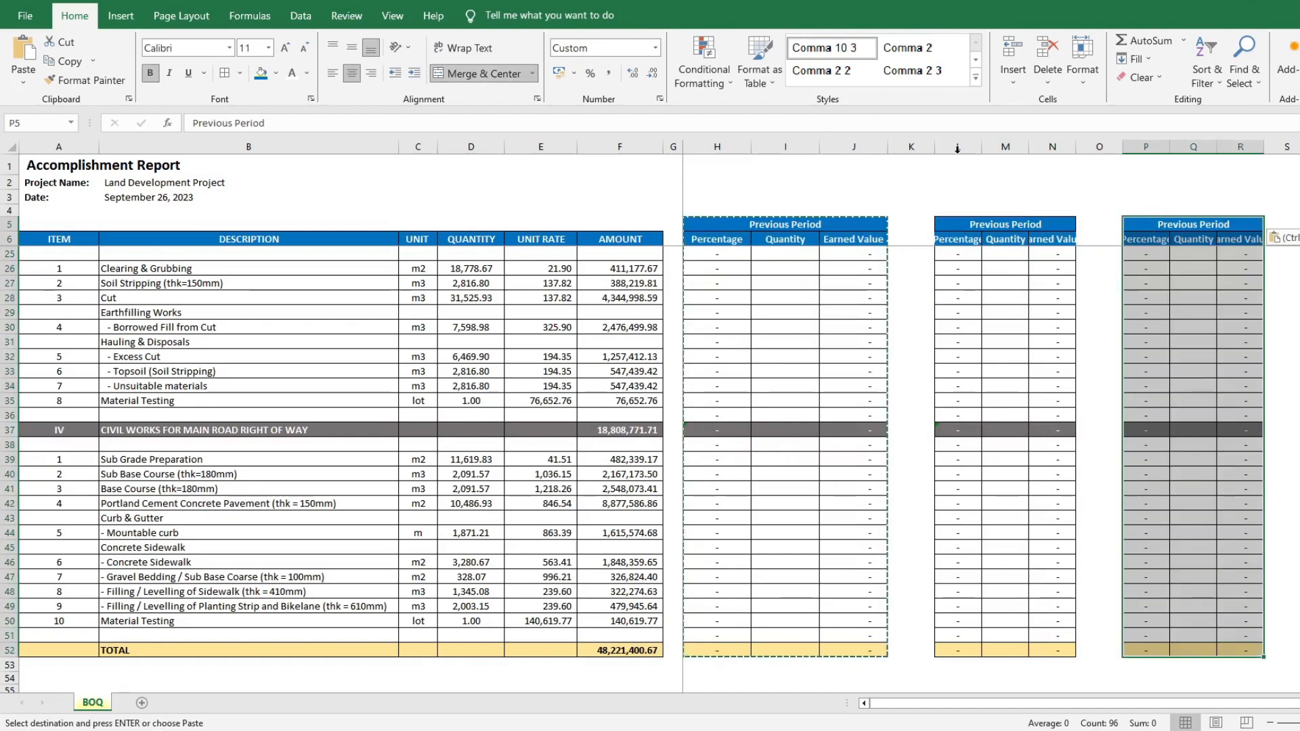
# - Narrow the spacer columns K and O, and widen columns L:N and P:R to match the Previous Period columns
pyautogui.moveTo(935, 147); pyautogui.dragTo(902, 147)
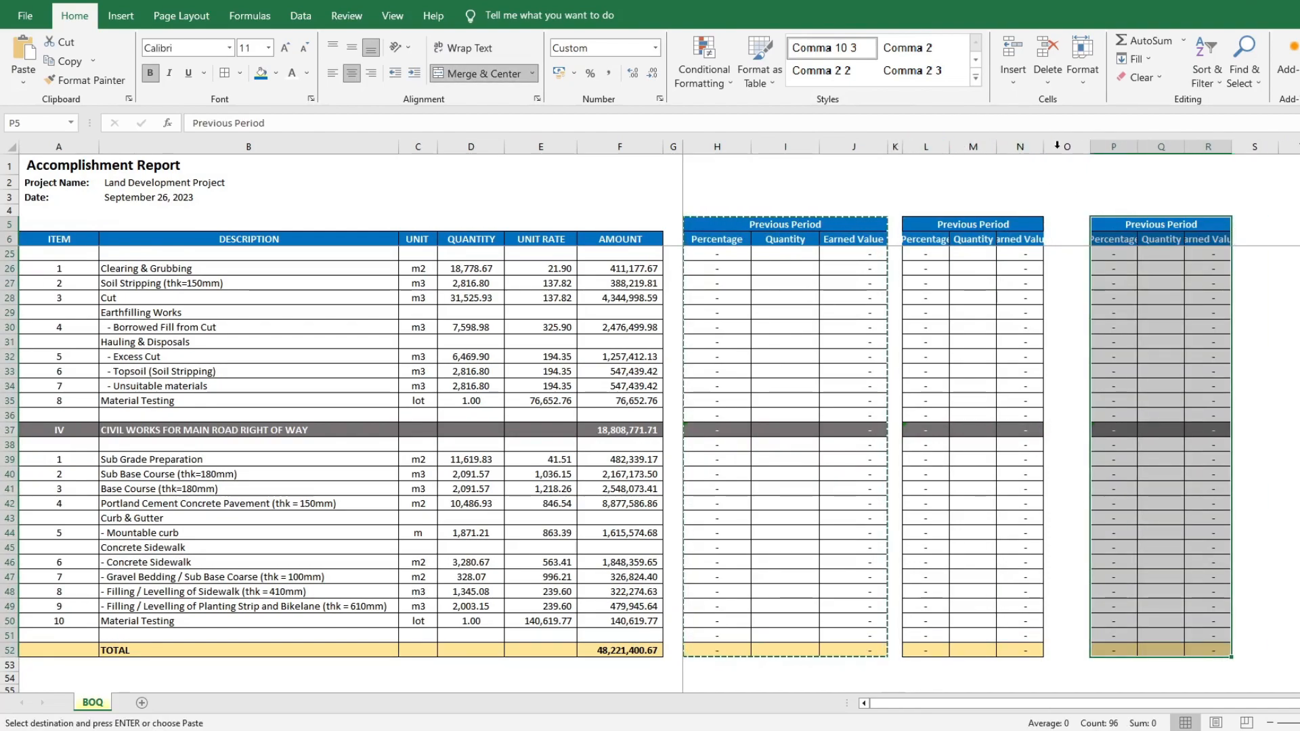
pyautogui.moveTo(1090, 147); pyautogui.dragTo(1059, 147)
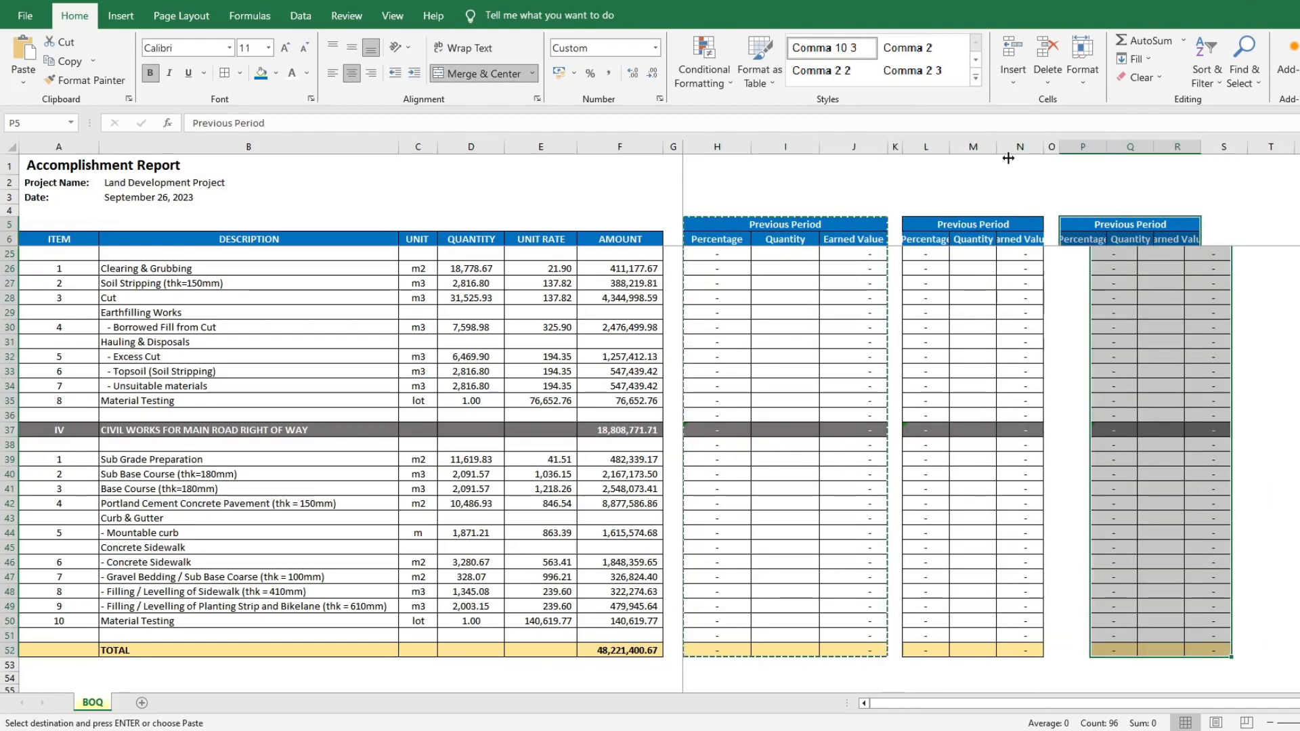
pyautogui.moveTo(926, 147); pyautogui.dragTo(1178, 147)
pyautogui.moveTo(950, 147); pyautogui.dragTo(966, 141)
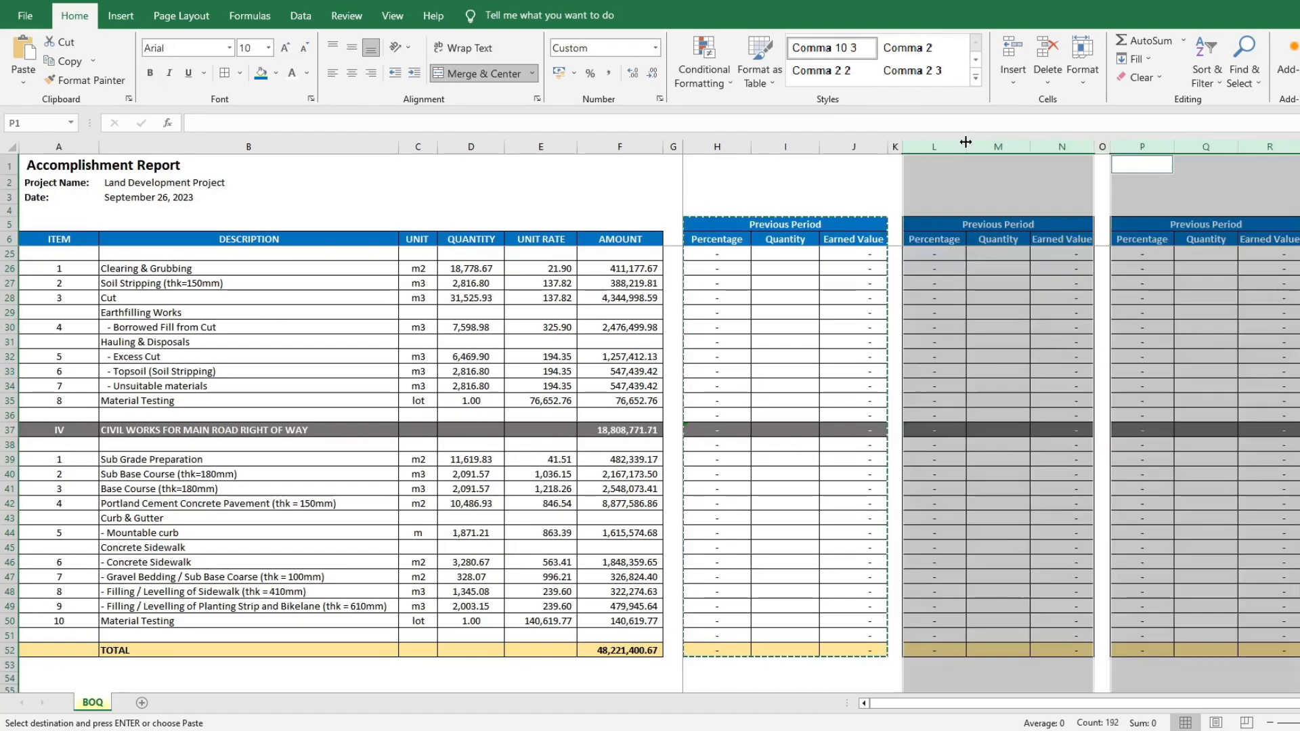
pyautogui.hscroll(2, 965, 141)
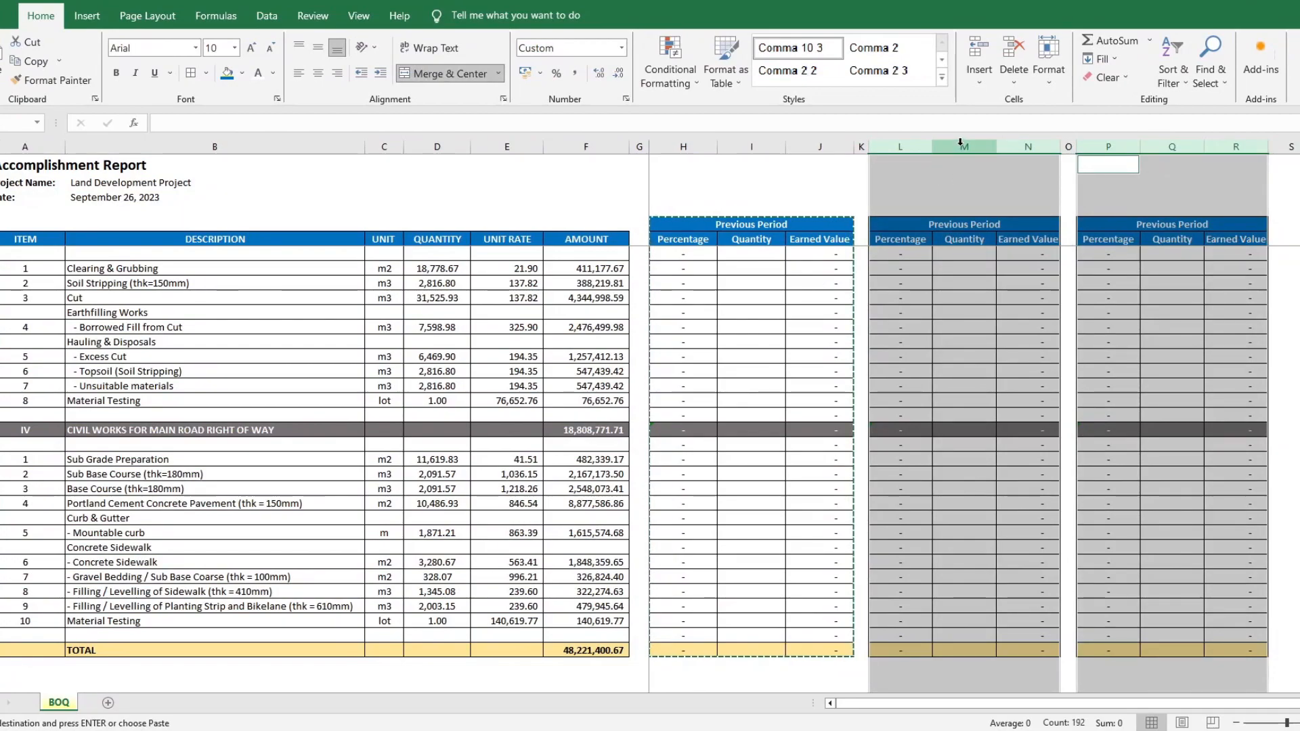
pyautogui.moveTo(1061, 146); pyautogui.dragTo(1065, 145)
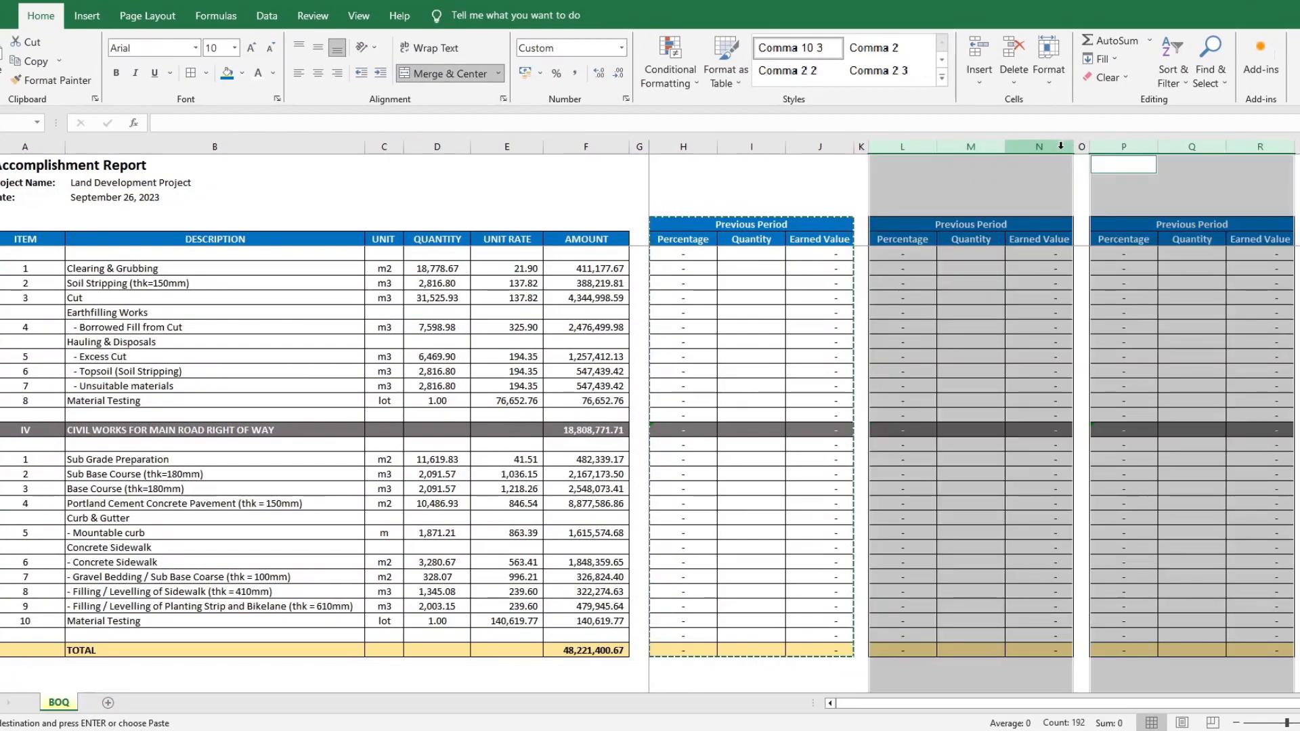
# - Change the heading of the second period block to "Current Period" and of the third block to "To-date"
pyautogui.click(975, 224)
pyautogui.doubleClick(901, 225)
pyautogui.doubleClick(901, 225)
pyautogui.write('Curr')
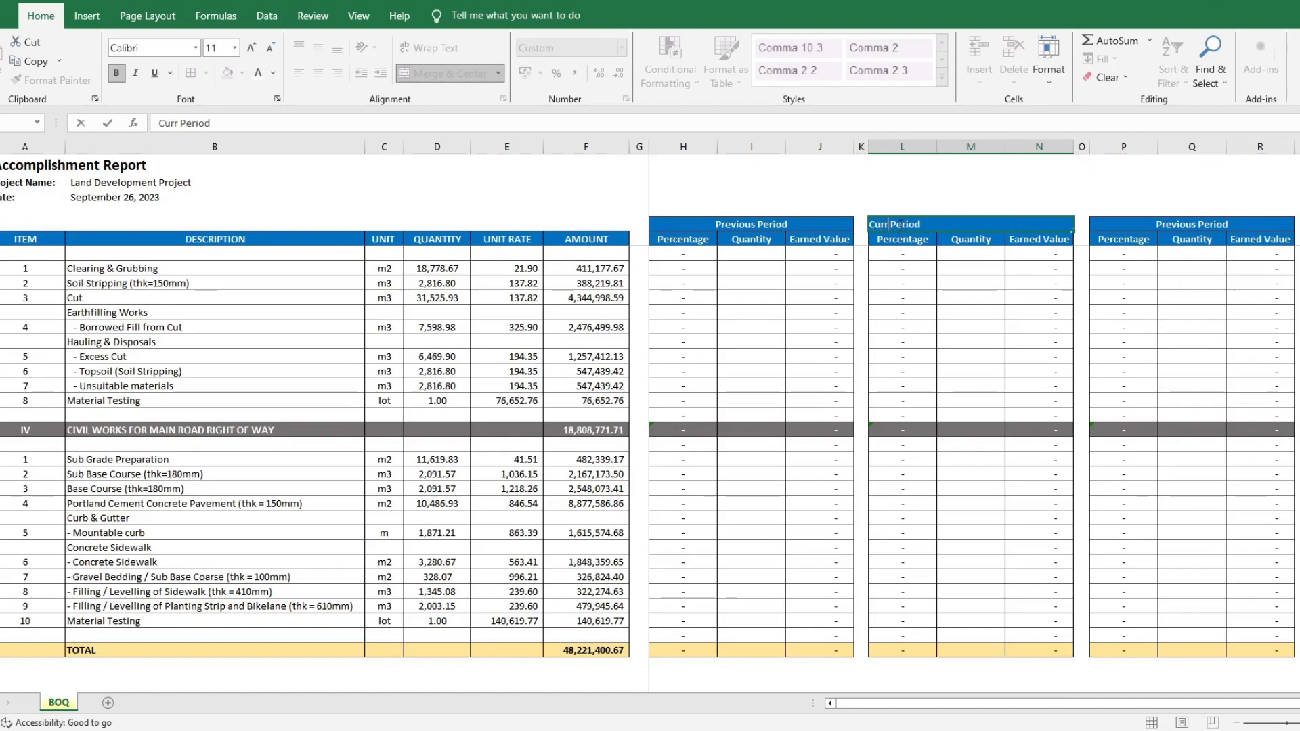
pyautogui.write('ent')
pyautogui.press('Return')
pyautogui.click(1178, 226)
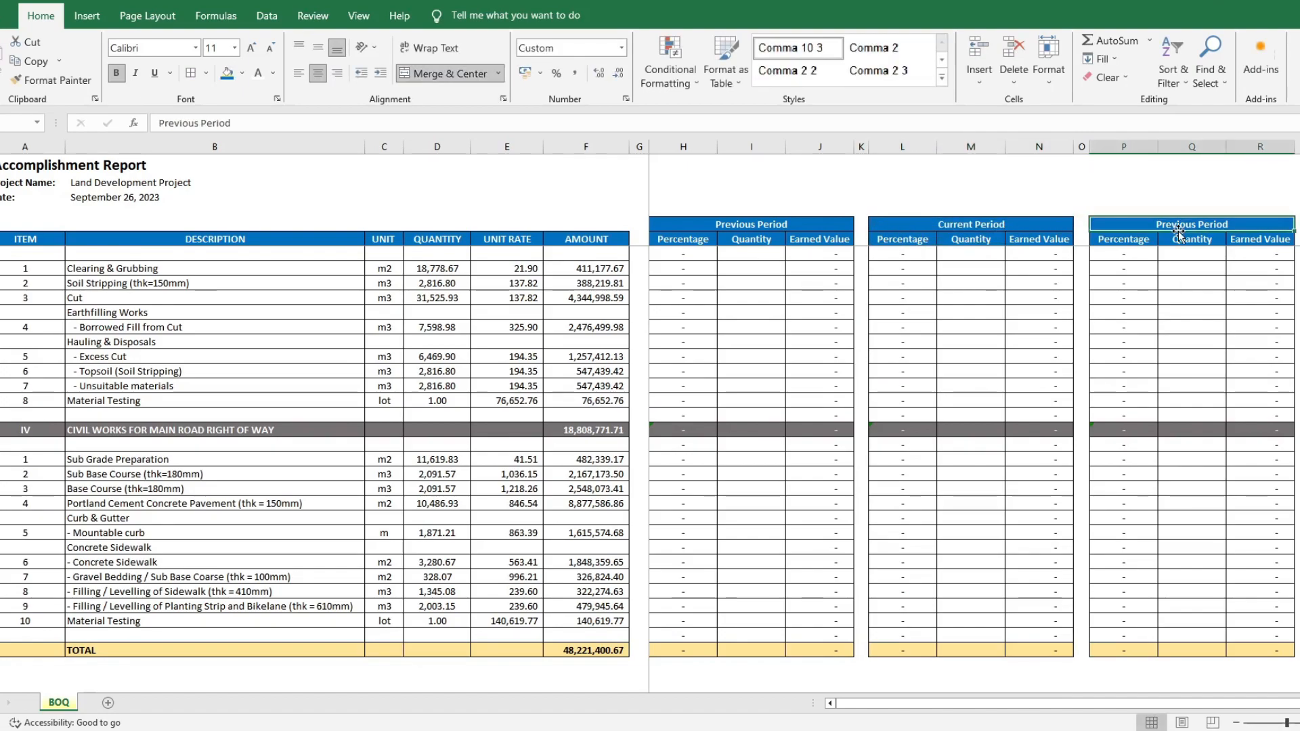
pyautogui.write('To-date')
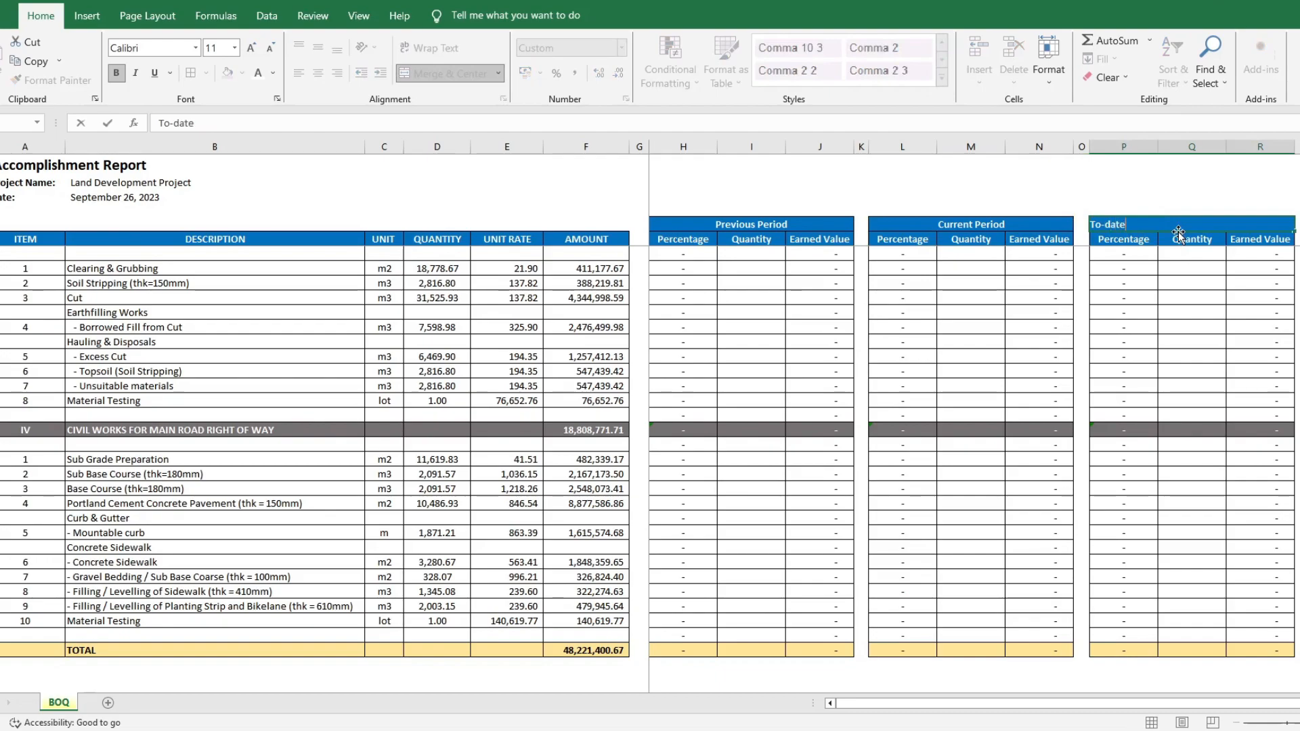
pyautogui.press('Return')
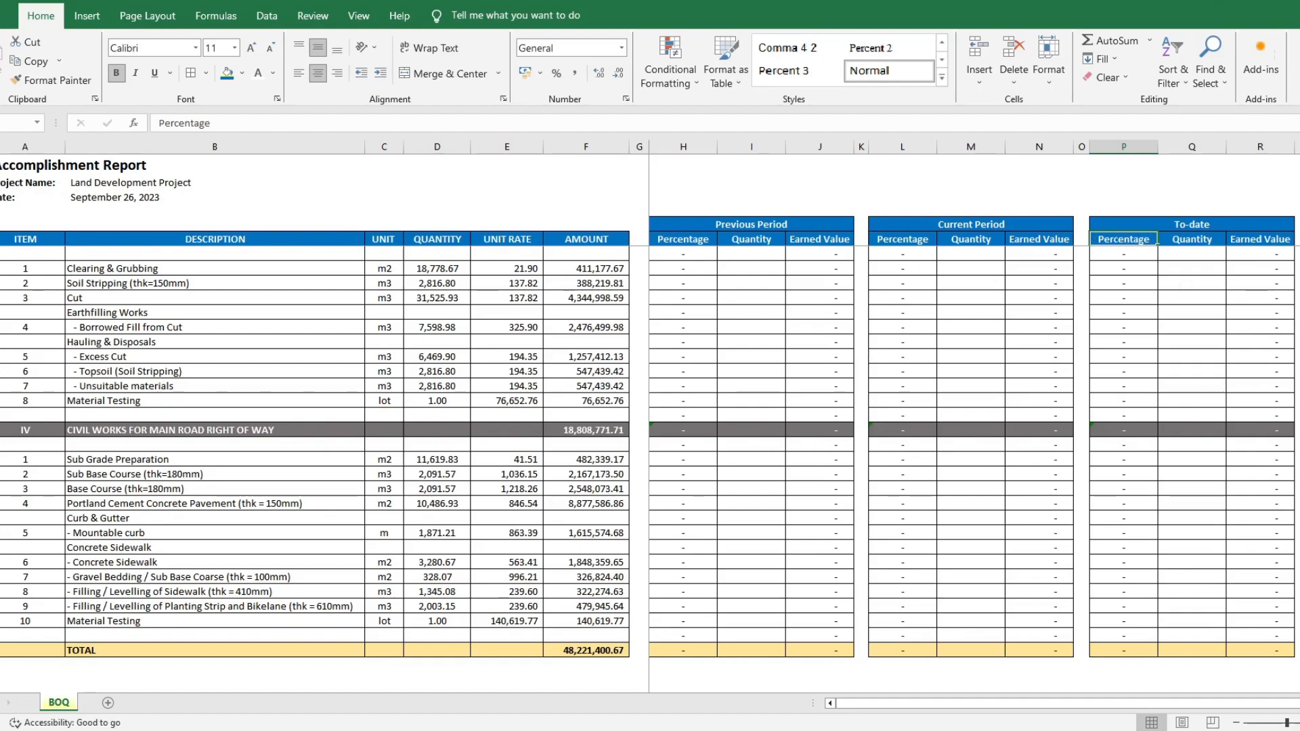
# - Check the percentage formula in L8 and enter =Q8-I8 in the Current Period quantity cell M8
pyautogui.scroll(6, 926, 266)
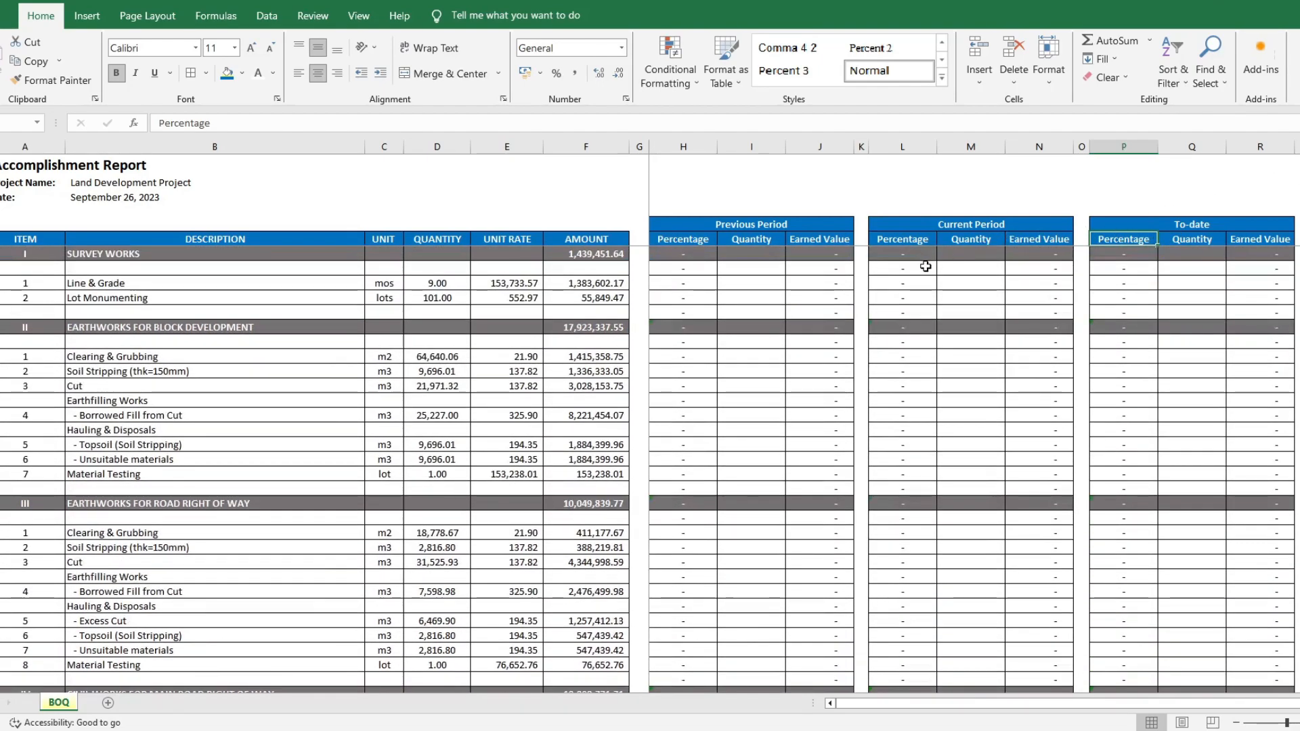
pyautogui.click(926, 266)
pyautogui.click(344, 127)
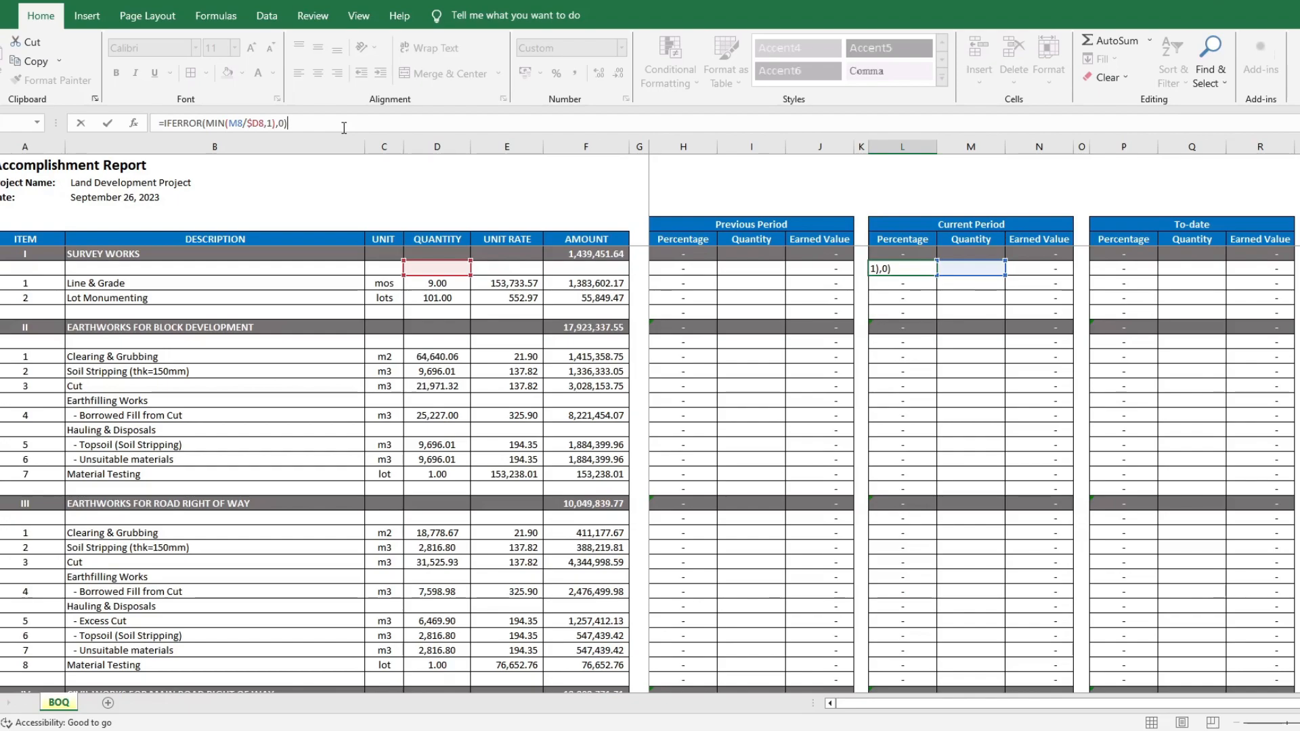
pyautogui.hotkey('ctrl', 'Return')
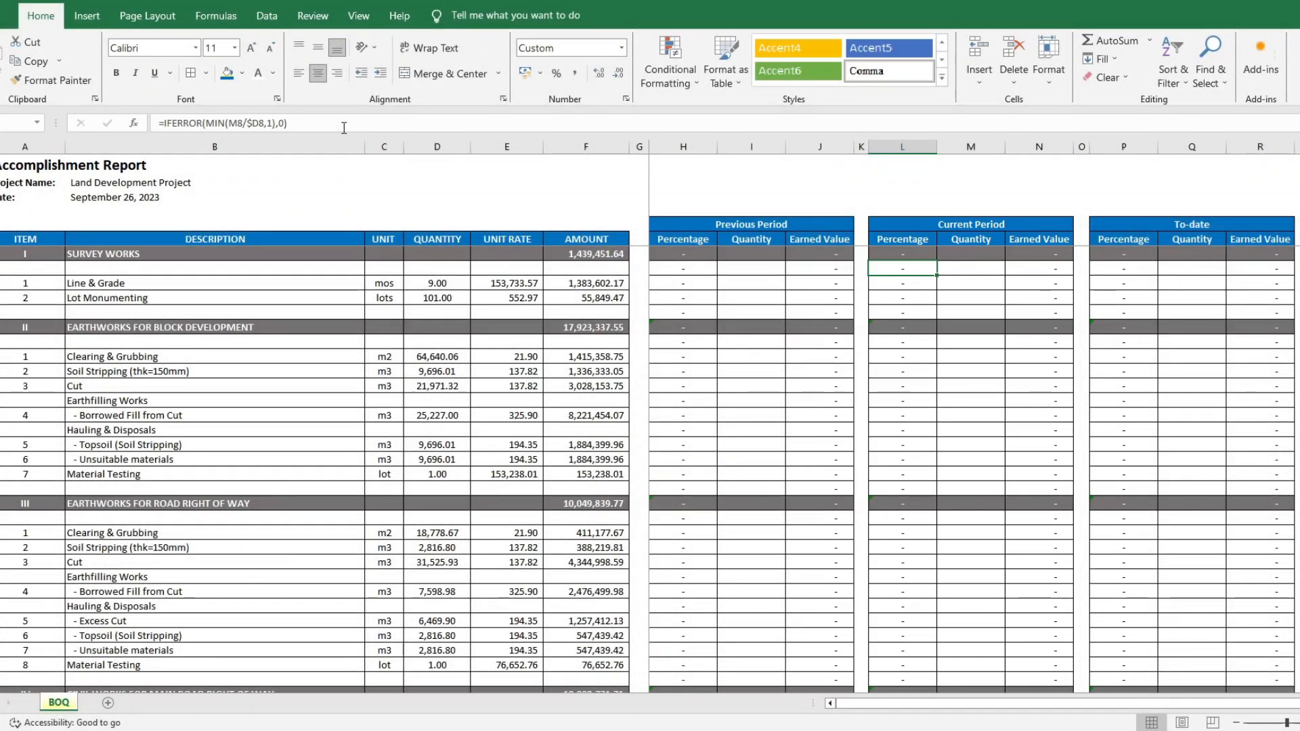
pyautogui.click(980, 266)
pyautogui.write('=')
pyautogui.click(1202, 269)
pyautogui.write('-')
pyautogui.click(740, 270)
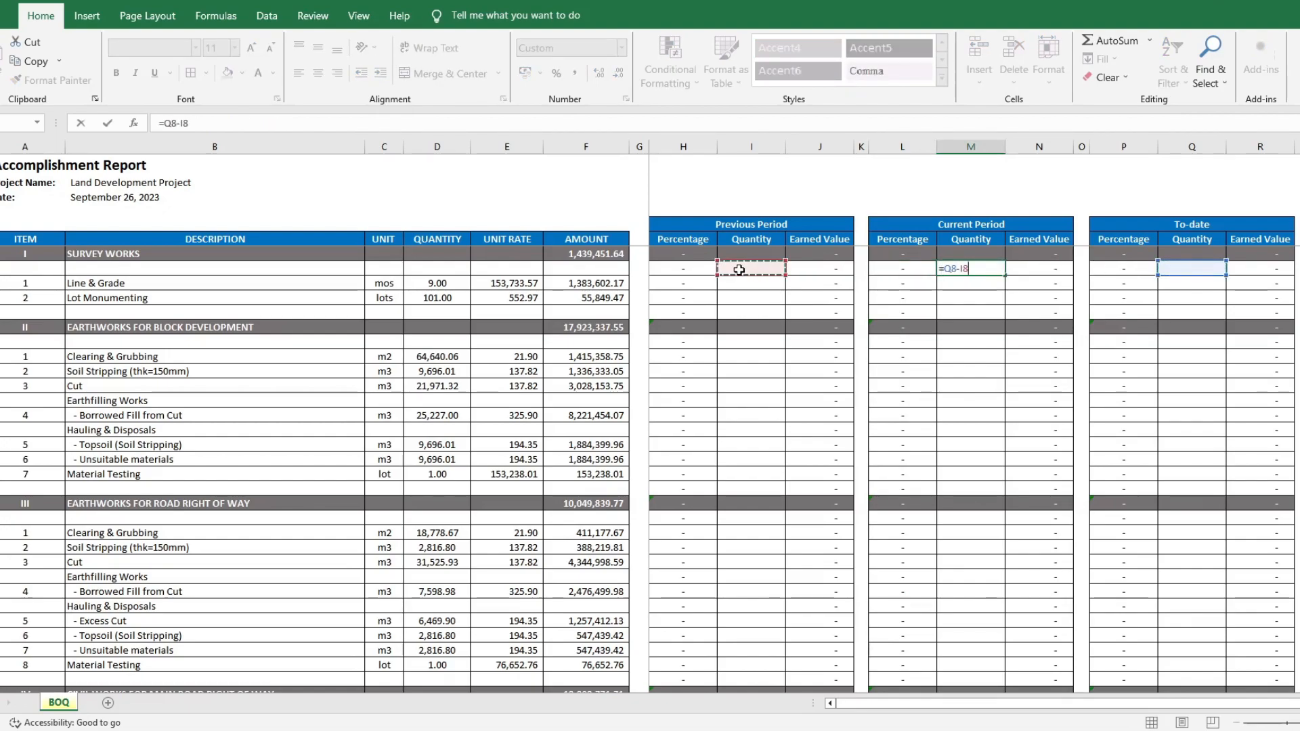
pyautogui.press('Return')
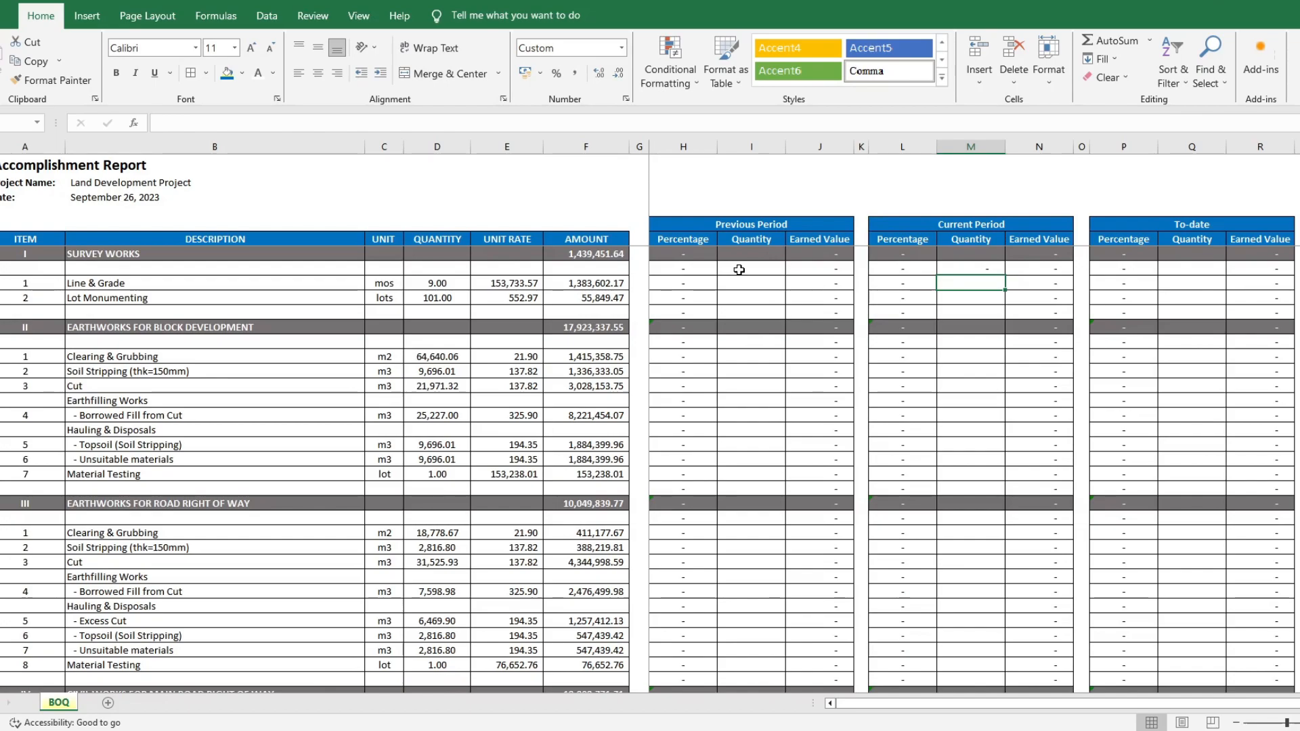
# - Copy the M8 formula to the Current Period quantity cells M9:M11, M13:M23, M25:M36 and M38:M51, skipping the section rows
pyautogui.click(992, 267)
pyautogui.hotkey('ctrl', 'c')
pyautogui.moveTo(992, 282); pyautogui.dragTo(978, 488)
pyautogui.hotkey('ctrl', 'v')
pyautogui.click(977, 342)
pyautogui.hotkey('ctrl', 'v')
pyautogui.click(971, 518)
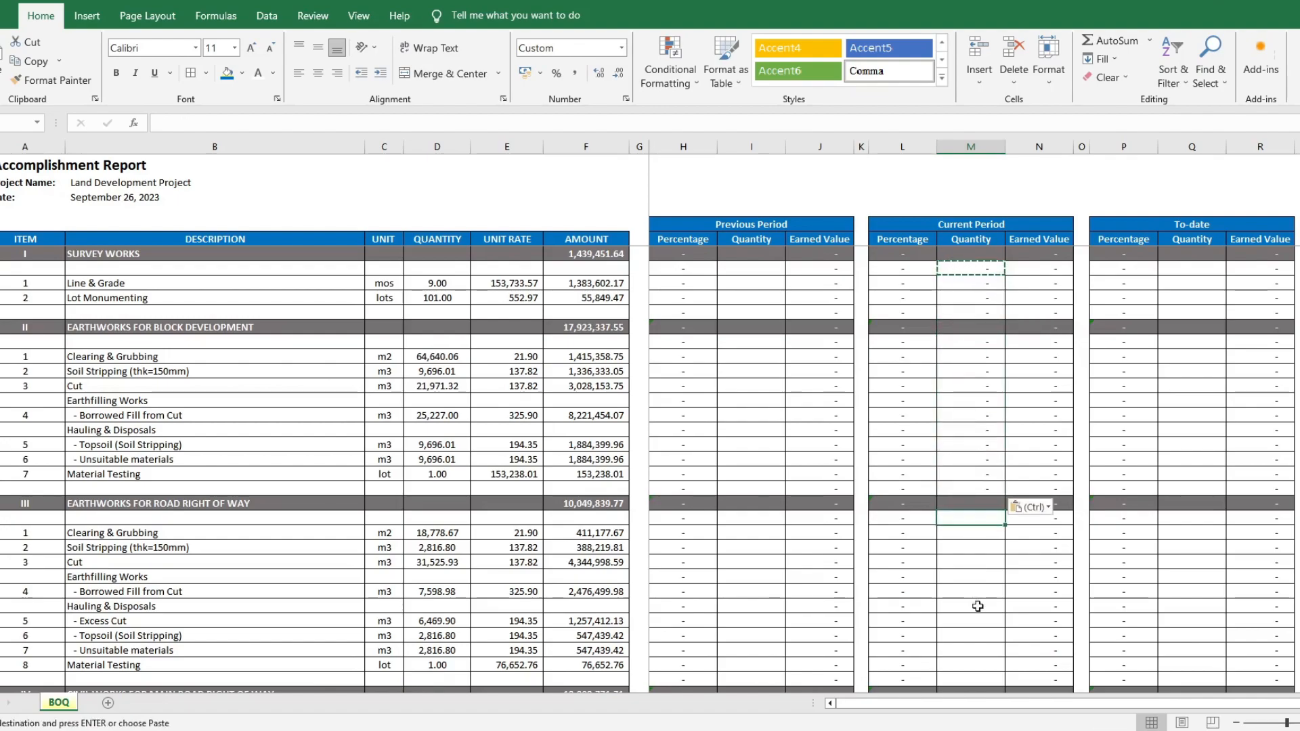
pyautogui.keyDown('shift'); pyautogui.click(973, 680); pyautogui.keyUp('shift')
pyautogui.scroll(-3, 972, 680)
pyautogui.scroll(-4, 972, 680)
pyautogui.hotkey('ctrl', 'v')
pyautogui.moveTo(971, 430); pyautogui.dragTo(982, 619)
pyautogui.hotkey('ctrl', 'v')
pyautogui.press('Escape')
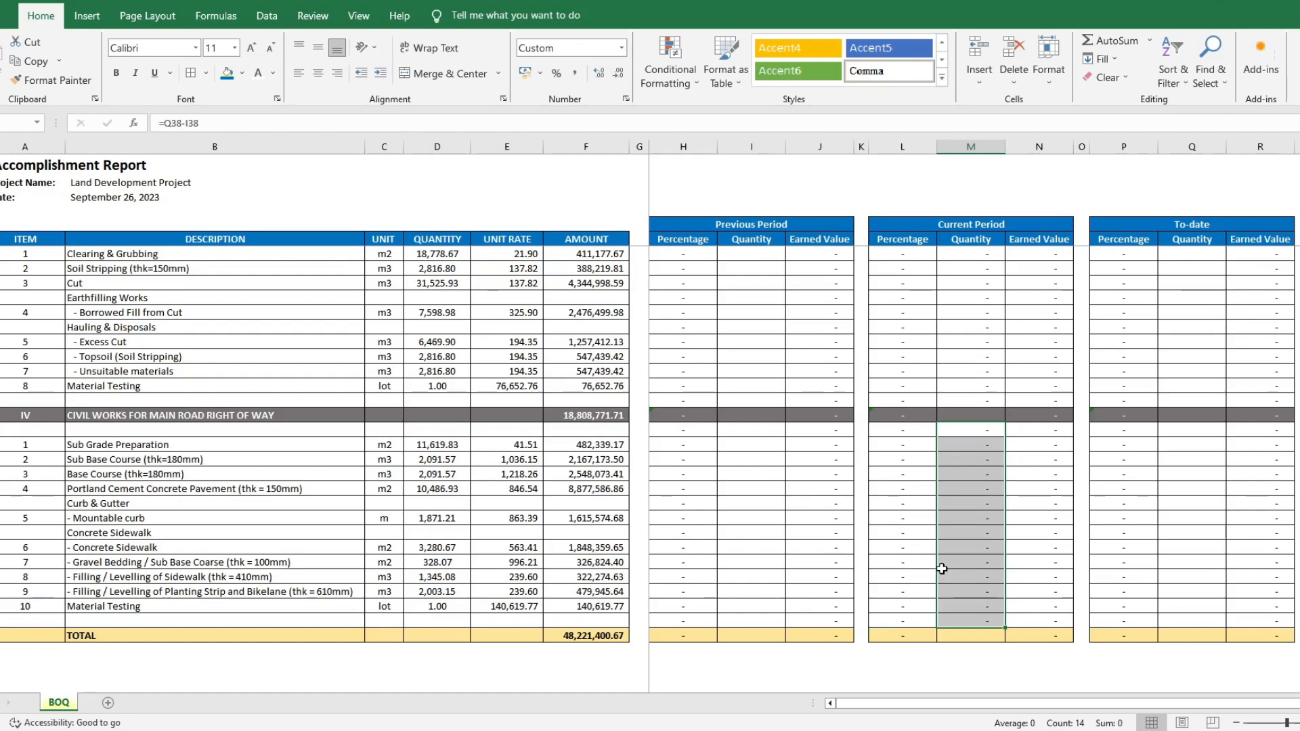
# - Fill the Previous Period percentage cells of all four sections with light blue, leaving out the section heading and total rows
pyautogui.scroll(6, 680, 582)
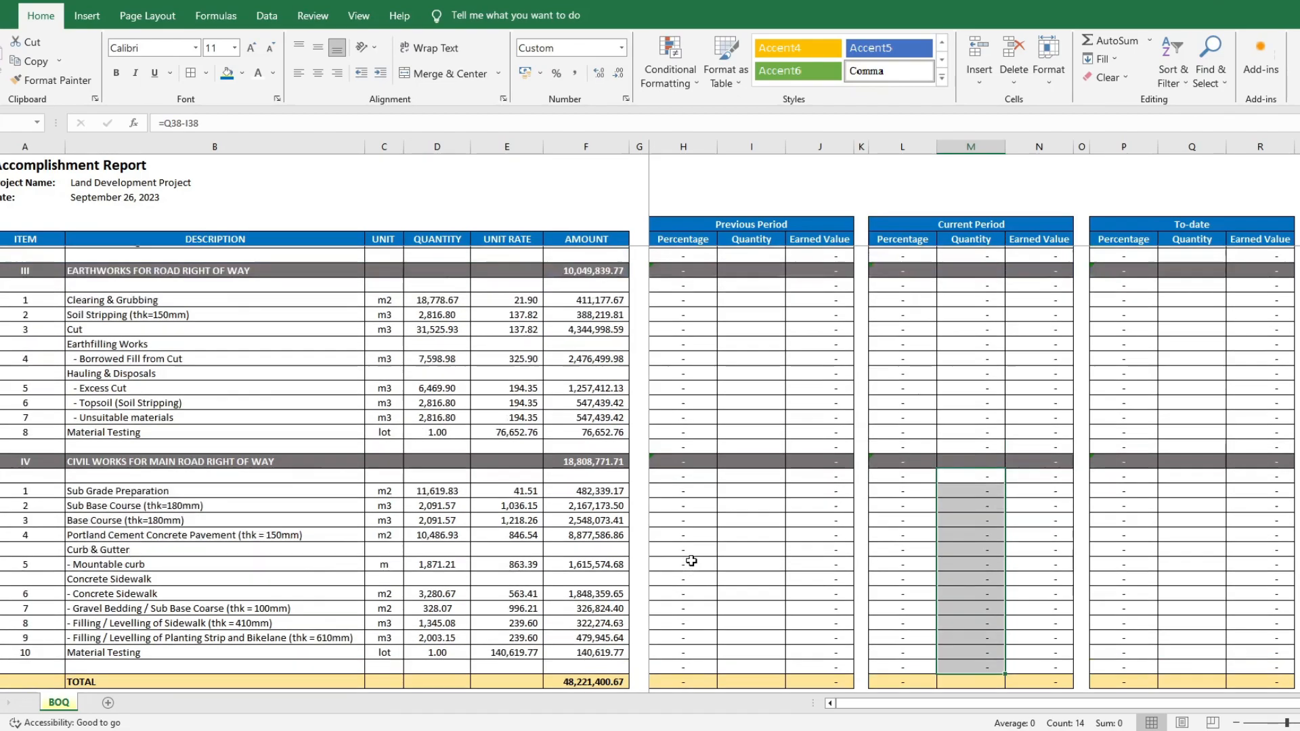
pyautogui.moveTo(684, 271); pyautogui.dragTo(682, 677)
pyautogui.scroll(-5, 697, 522)
pyautogui.click(242, 73)
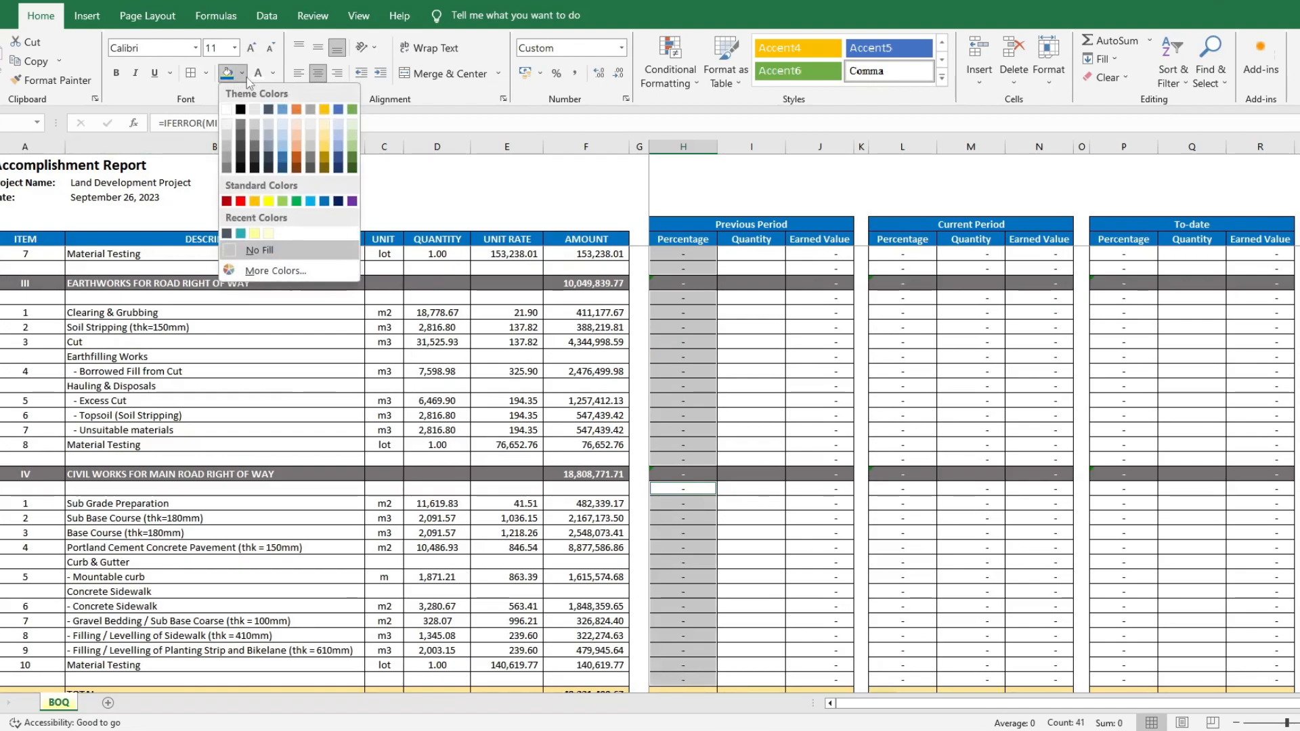
pyautogui.click(286, 147)
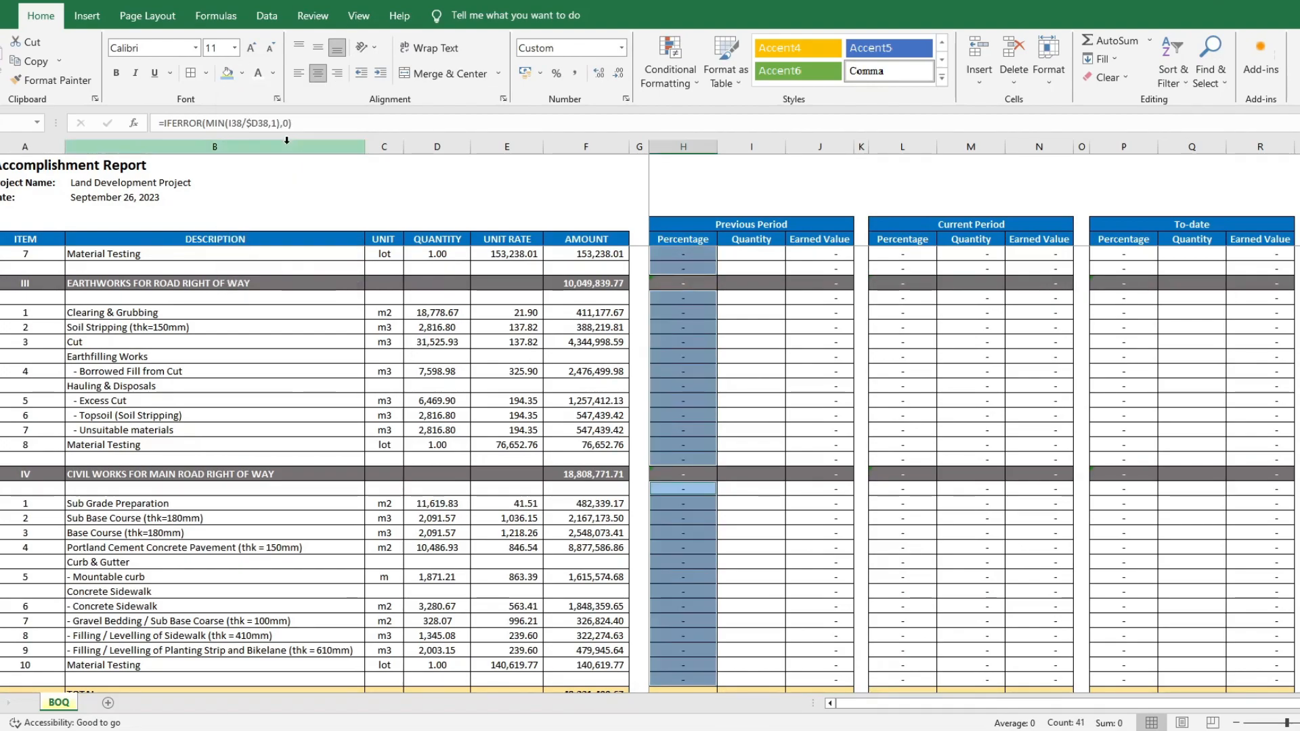
pyautogui.click(243, 74)
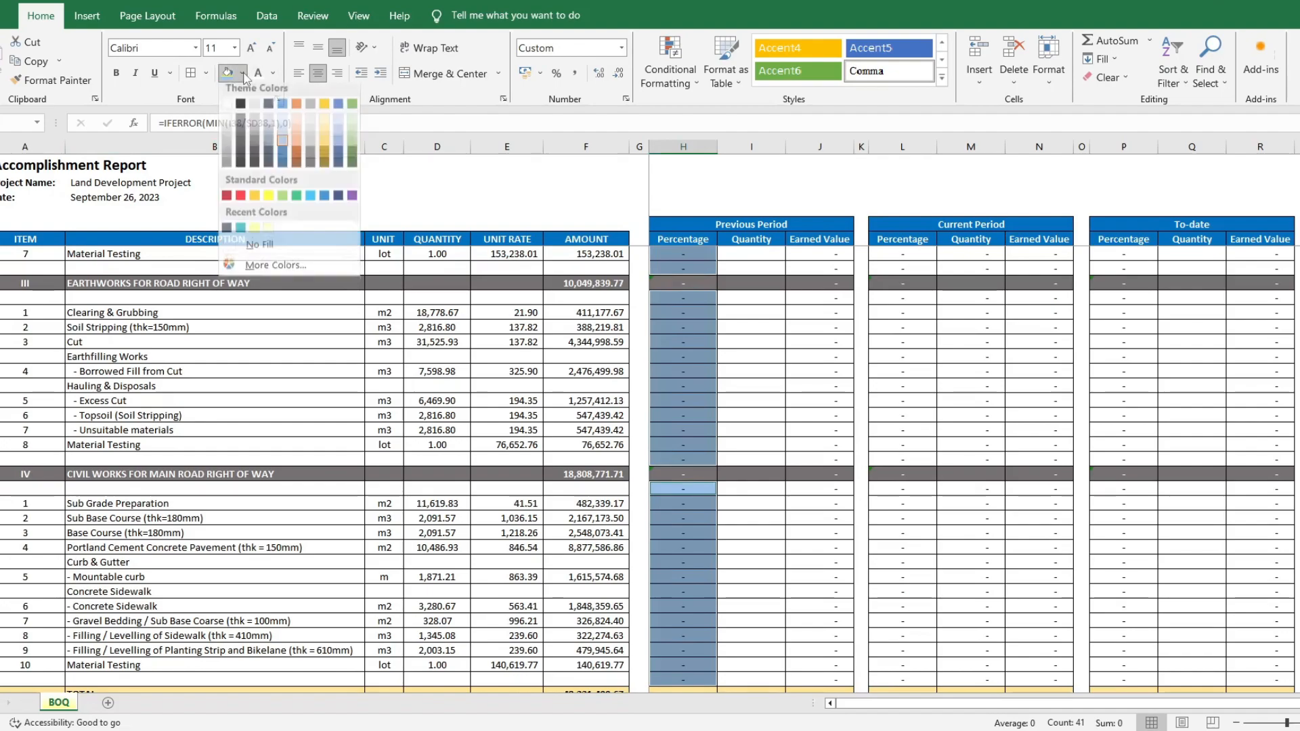
pyautogui.click(284, 142)
pyautogui.click(752, 312)
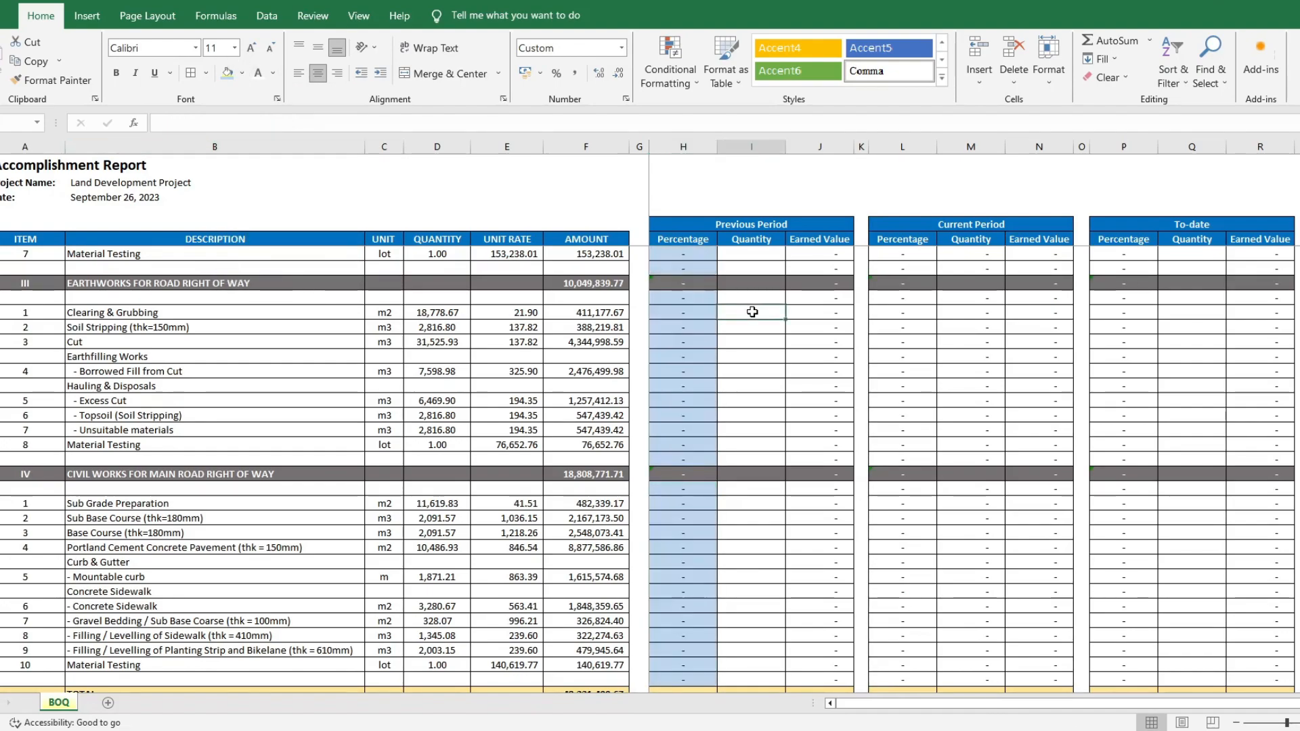
# - Fill the Previous Period earned value cells J8:J11, J13:J23, J25:J36 and J38:J51 with the same light blue
pyautogui.scroll(5, 752, 312)
pyautogui.moveTo(819, 268); pyautogui.dragTo(821, 312)
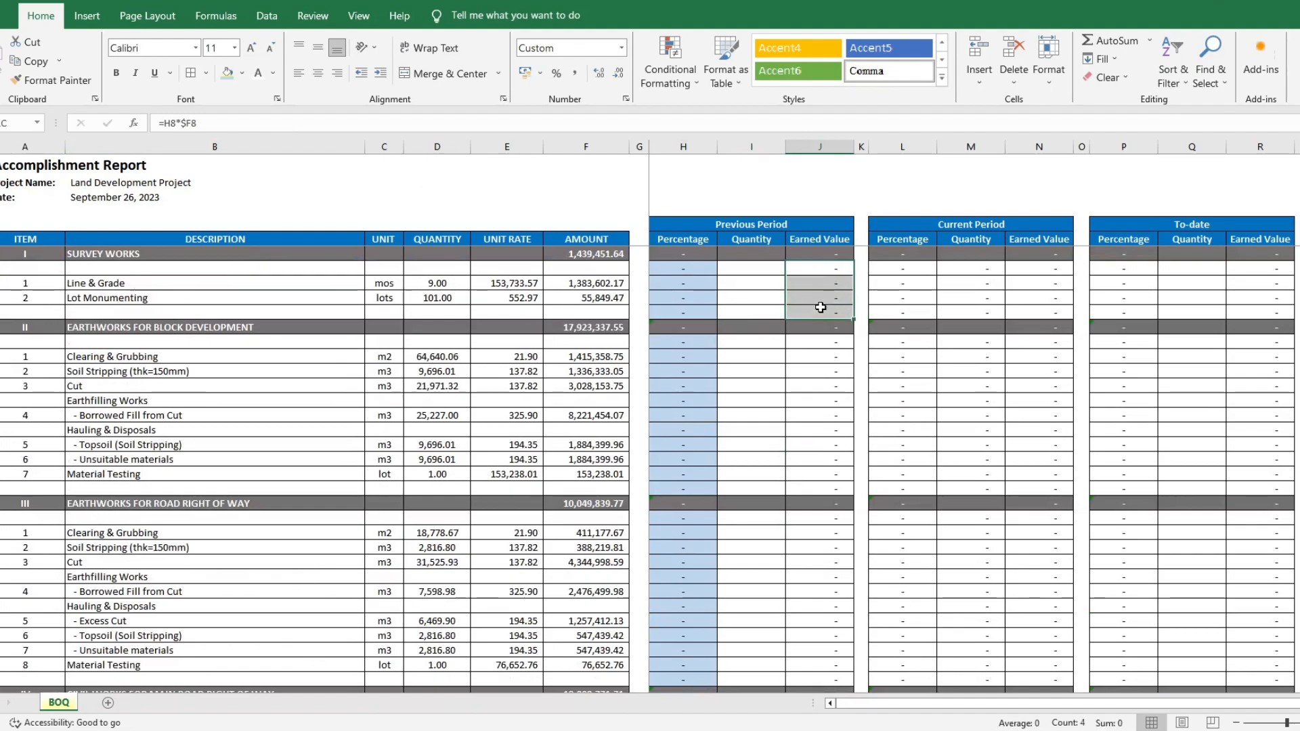
pyautogui.keyDown('ctrl'); pyautogui.click(816, 342); pyautogui.keyUp('ctrl')
pyautogui.moveTo(817, 483); pyautogui.dragTo(816, 489)
pyautogui.keyDown('ctrl'); pyautogui.click(809, 518); pyautogui.keyUp('ctrl')
pyautogui.scroll(-5, 786, 518)
pyautogui.keyDown('shift'); pyautogui.click(819, 459); pyautogui.keyUp('shift')
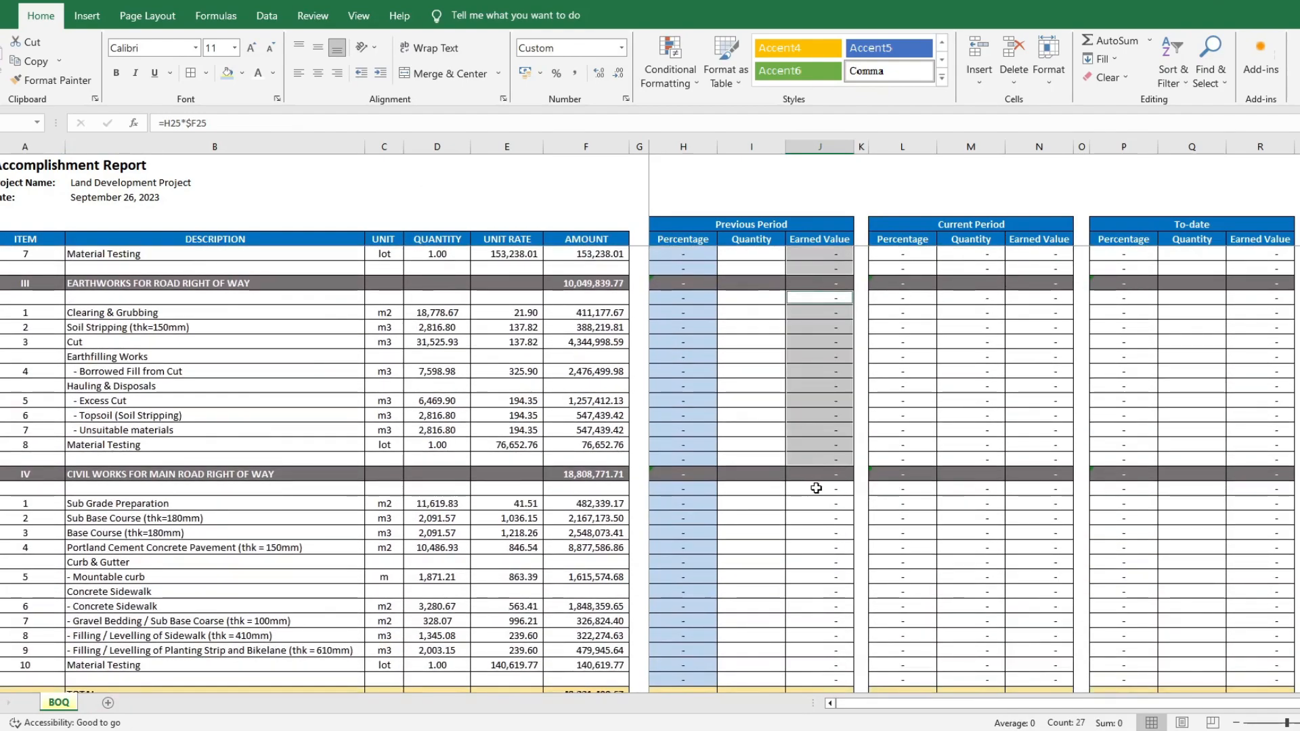
pyautogui.keyDown('ctrl'); pyautogui.click(818, 488); pyautogui.keyUp('ctrl')
pyautogui.keyDown('shift'); pyautogui.click(812, 673); pyautogui.keyUp('shift')
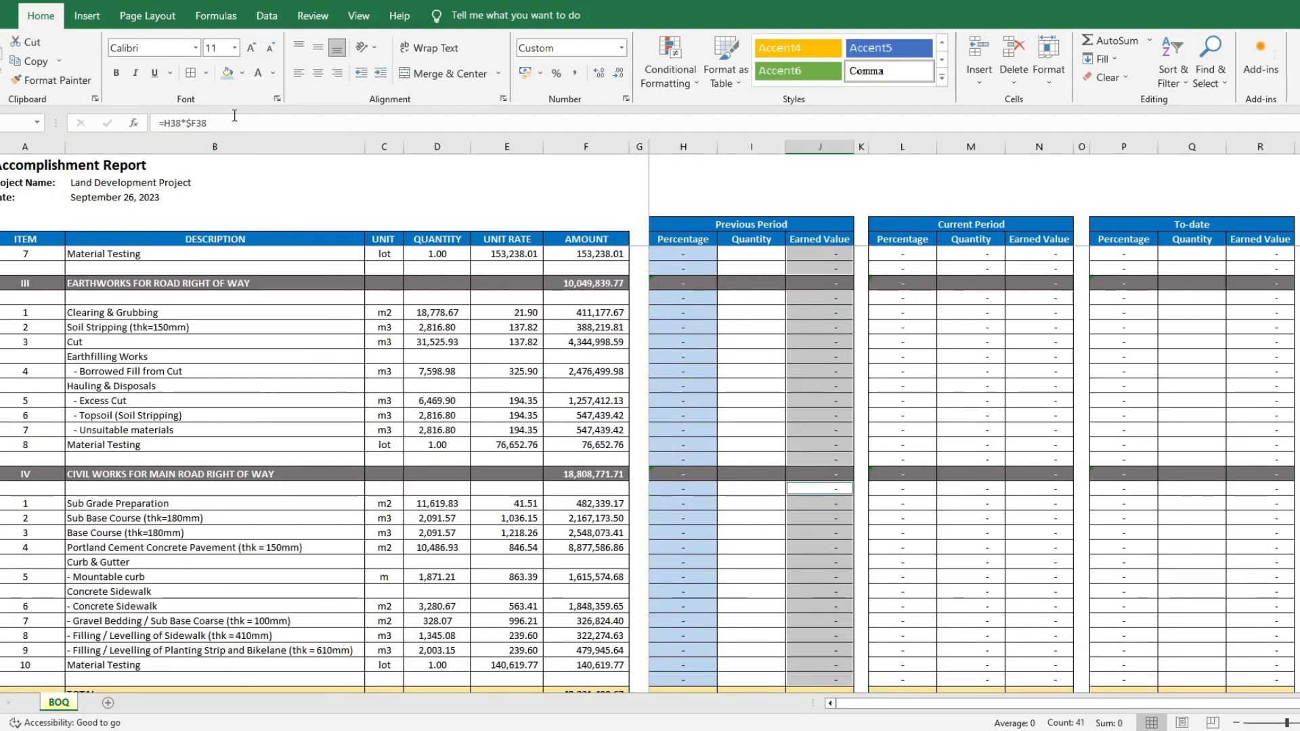
pyautogui.click(760, 326)
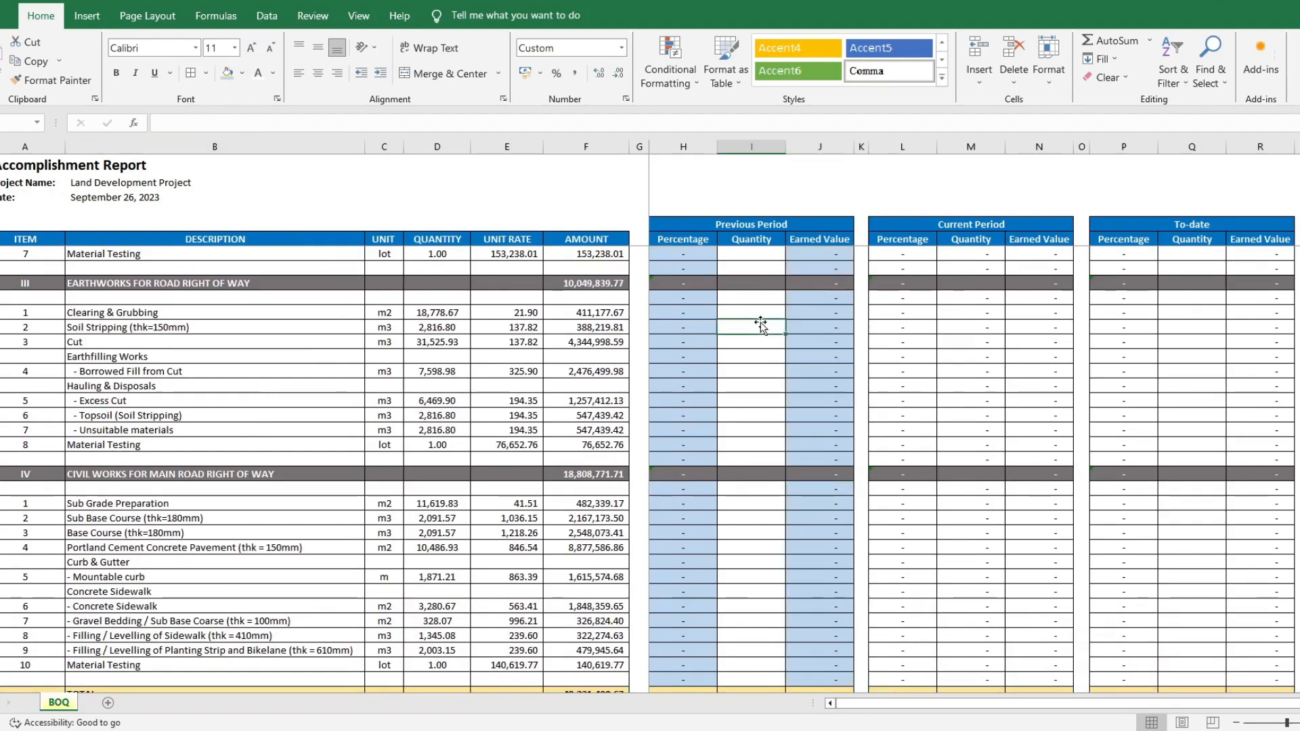
# - Copy the formatting of the Previous Period block H6:J52 onto the Current Period and To-date blocks with Format Painter
pyautogui.scroll(-2, 760, 326)
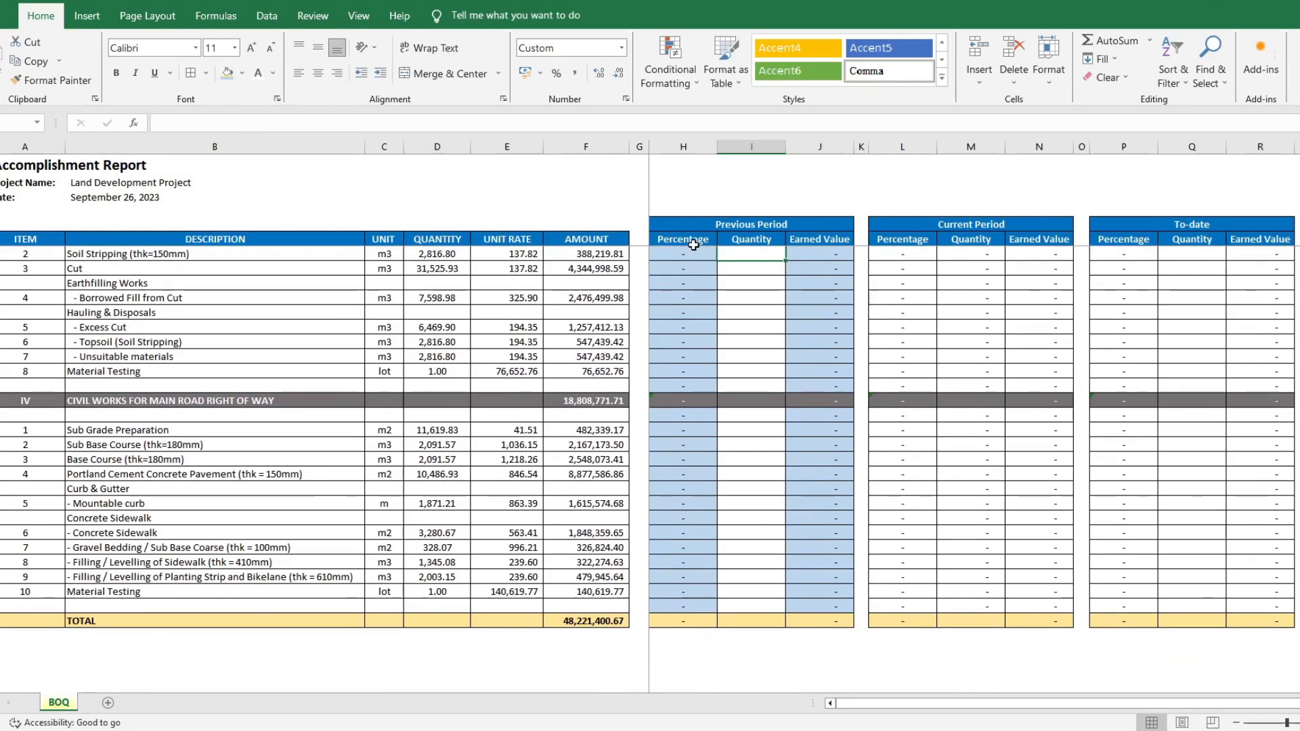
pyautogui.moveTo(694, 244); pyautogui.dragTo(817, 622)
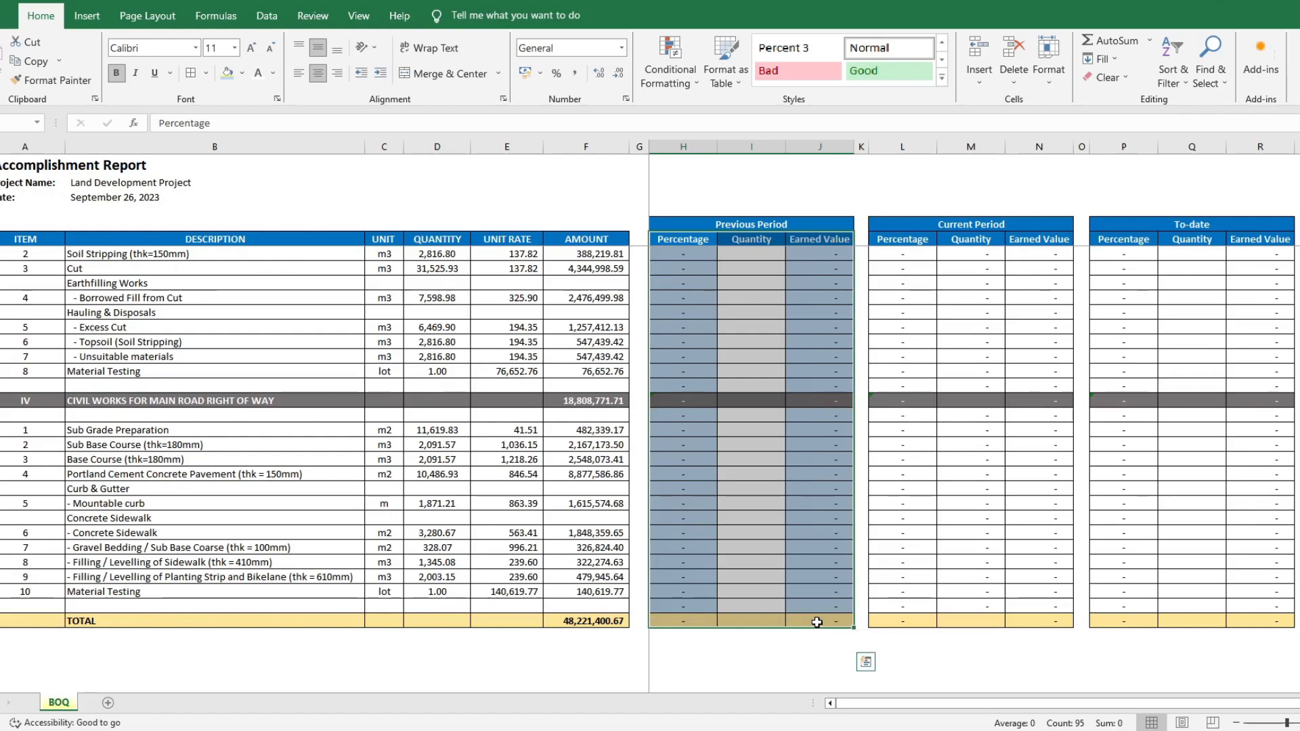
pyautogui.click(59, 82)
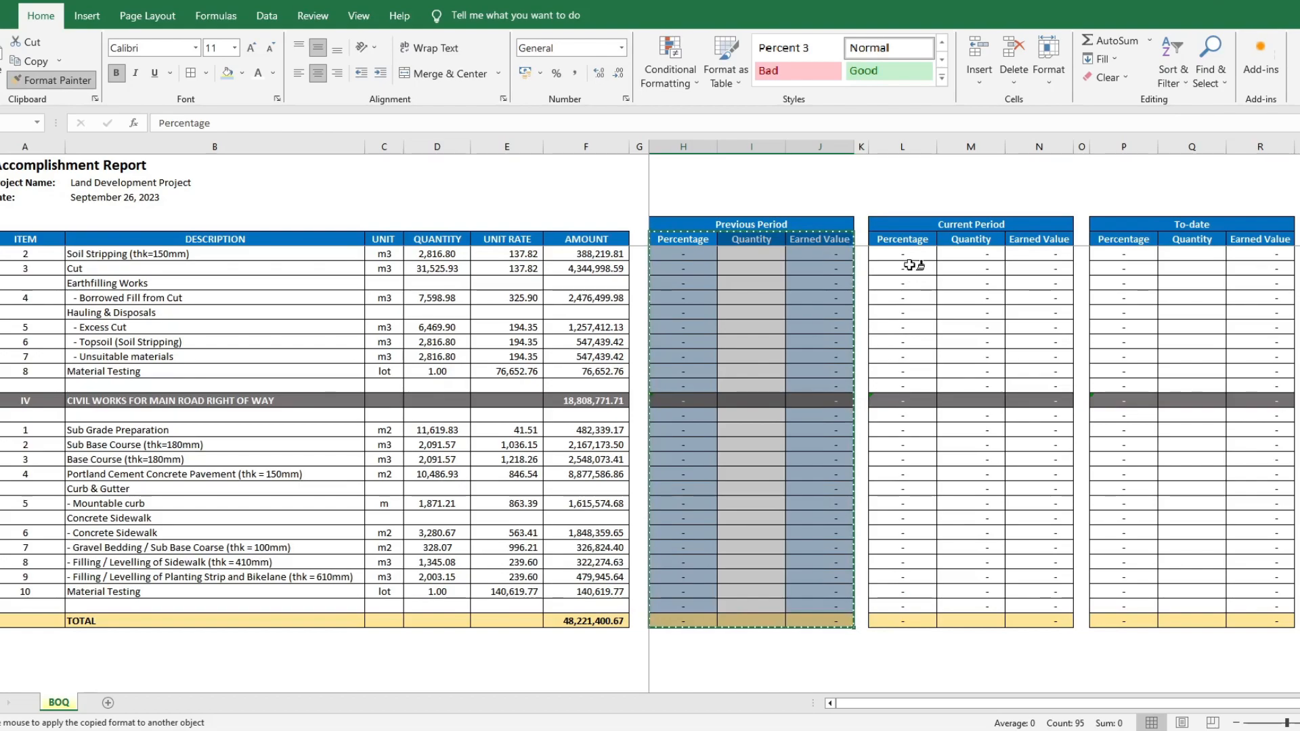
pyautogui.click(908, 245)
pyautogui.click(1110, 242)
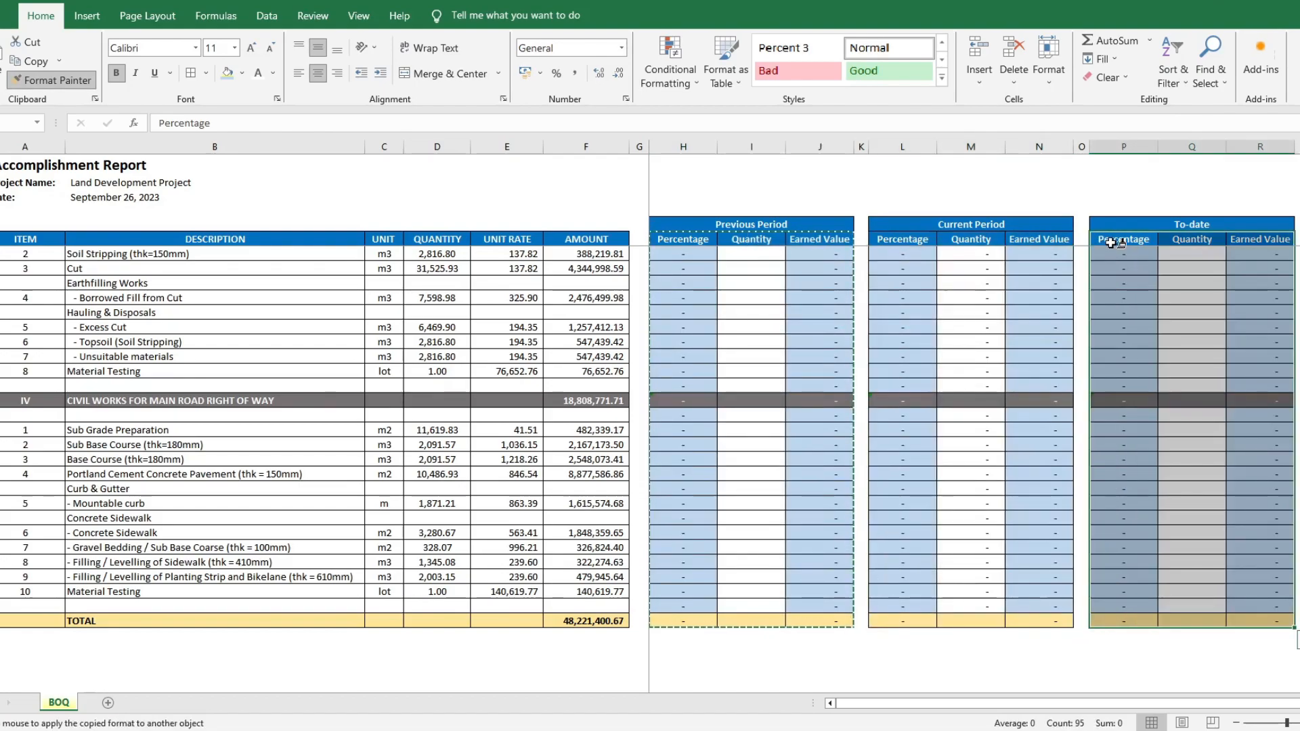
pyautogui.press('Escape')
pyautogui.click(969, 312)
# - Copy the formatting of the Current Period earned value column N6:N52 onto its quantity column M with Format Painter
pyautogui.scroll(7, 969, 315)
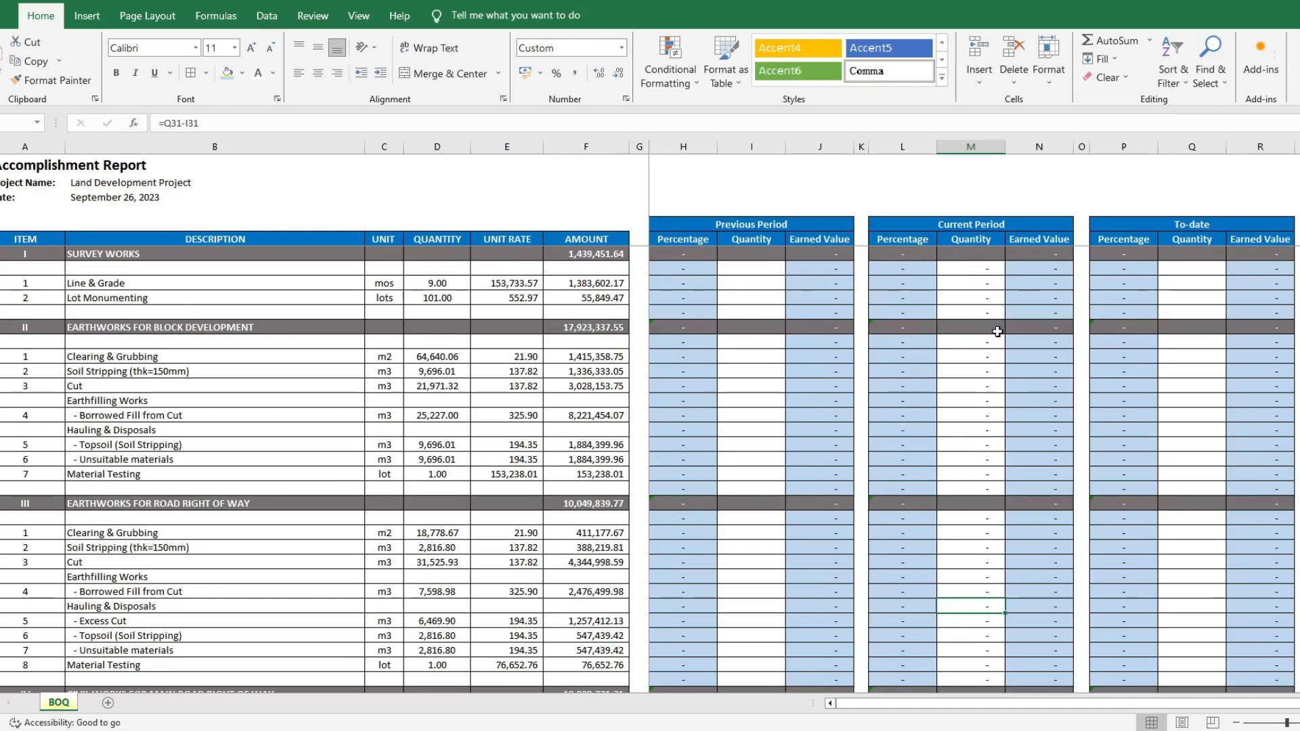
pyautogui.scroll(-7, 997, 332)
pyautogui.click(1040, 239)
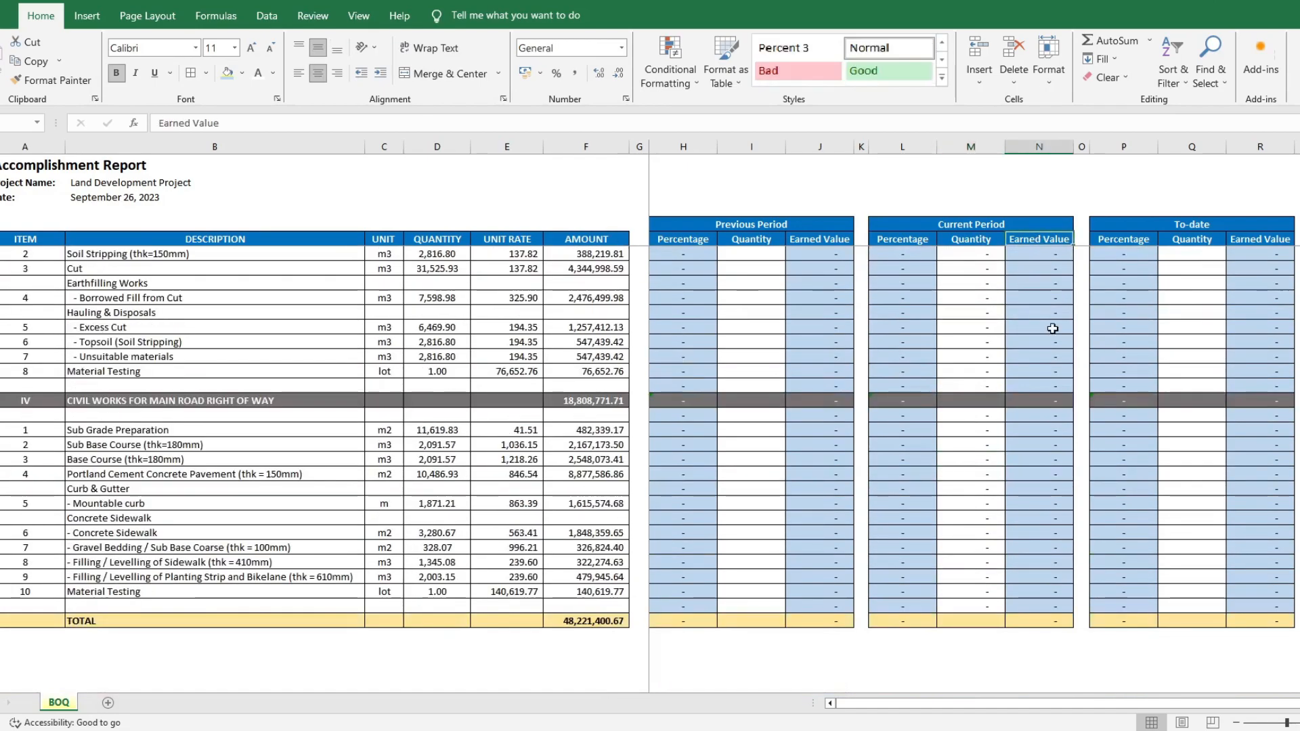
pyautogui.keyDown('shift'); pyautogui.click(1045, 617); pyautogui.keyUp('shift')
pyautogui.click(51, 80)
pyautogui.click(979, 237)
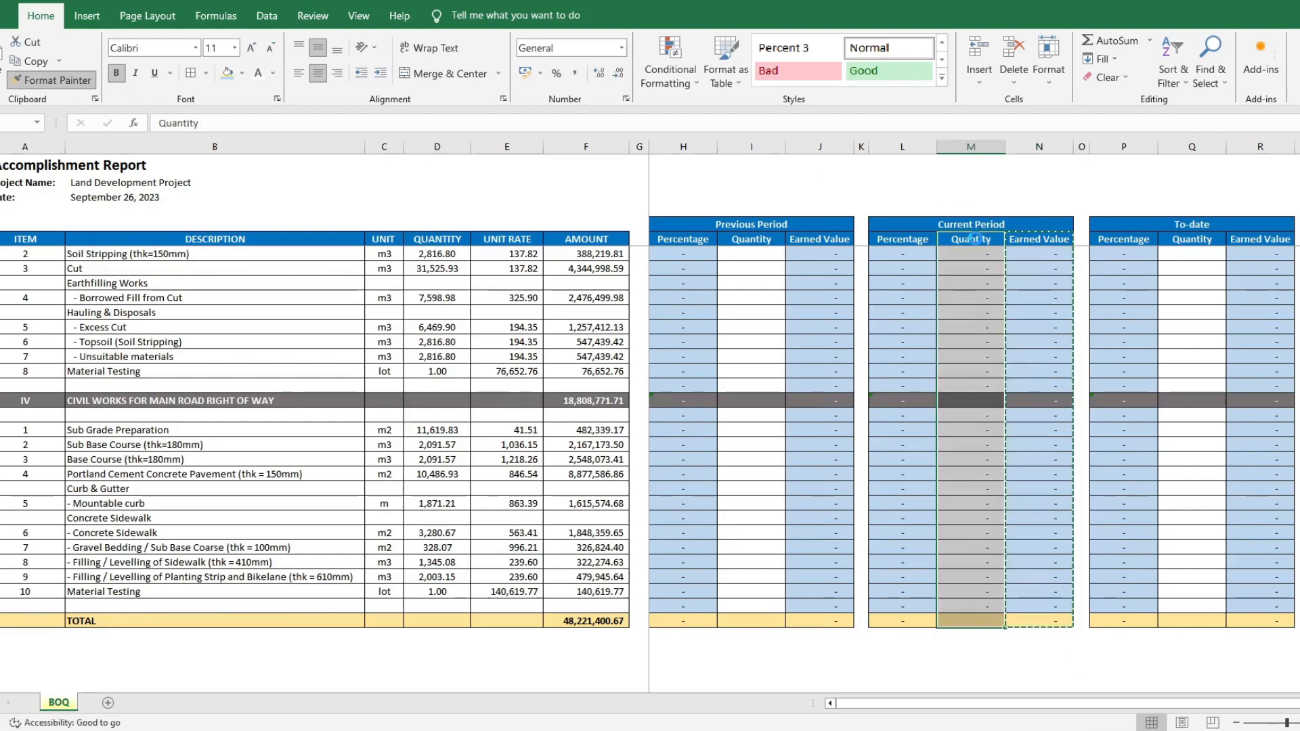
pyautogui.click(976, 196)
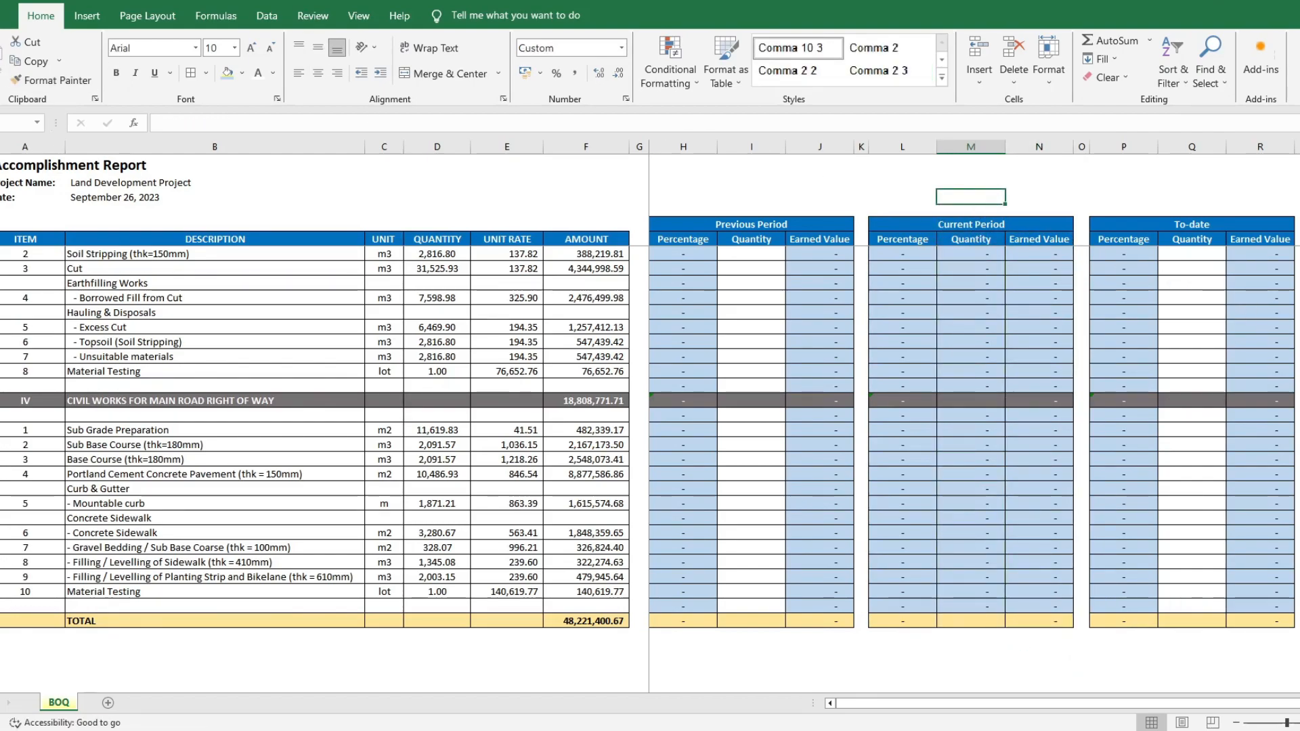
# - Change the report date in B3 to October 3, 2023
pyautogui.scroll(7, 1009, 187)
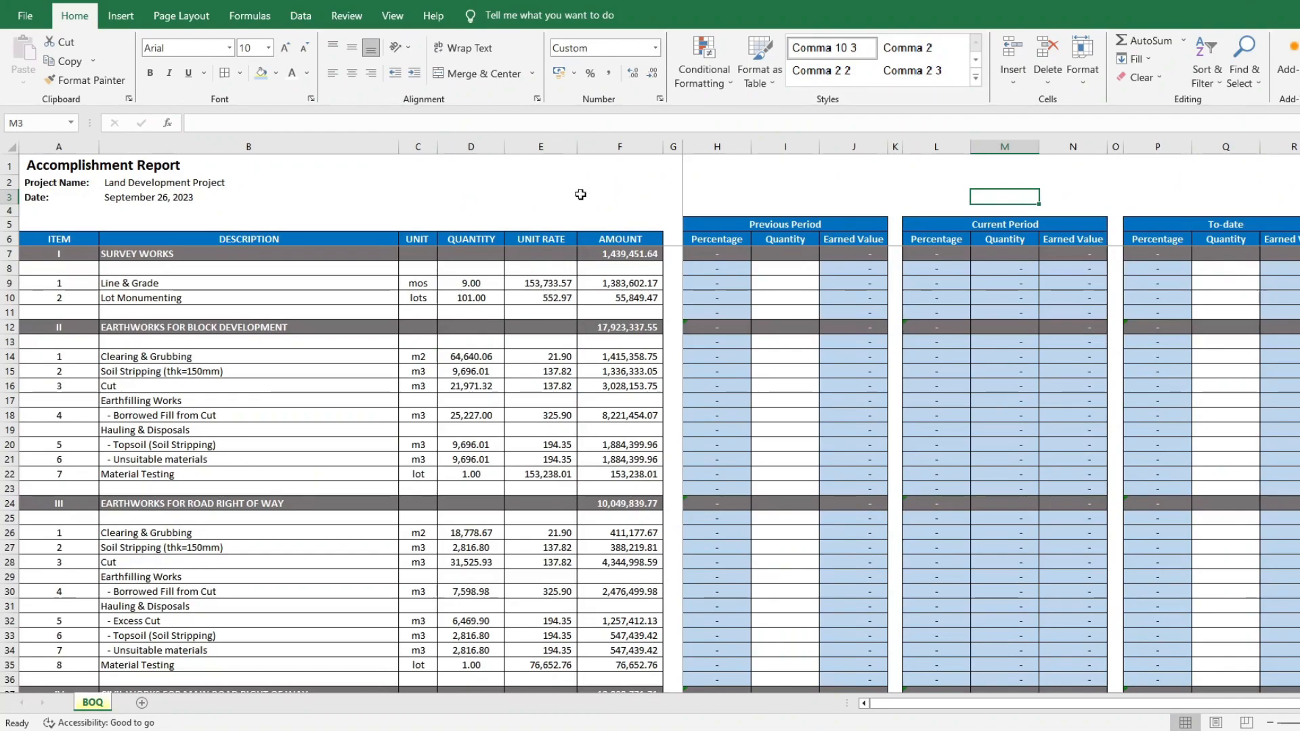
pyautogui.click(147, 197)
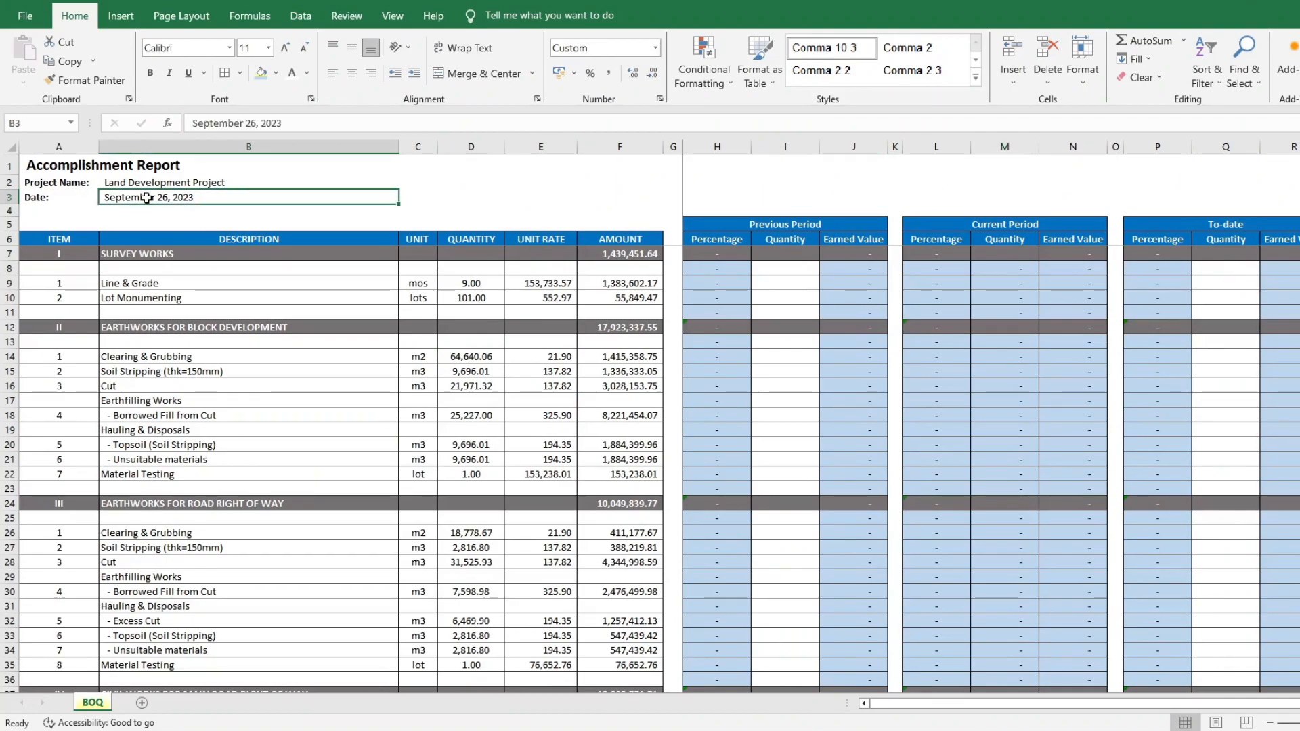
pyautogui.write('Octovbe')
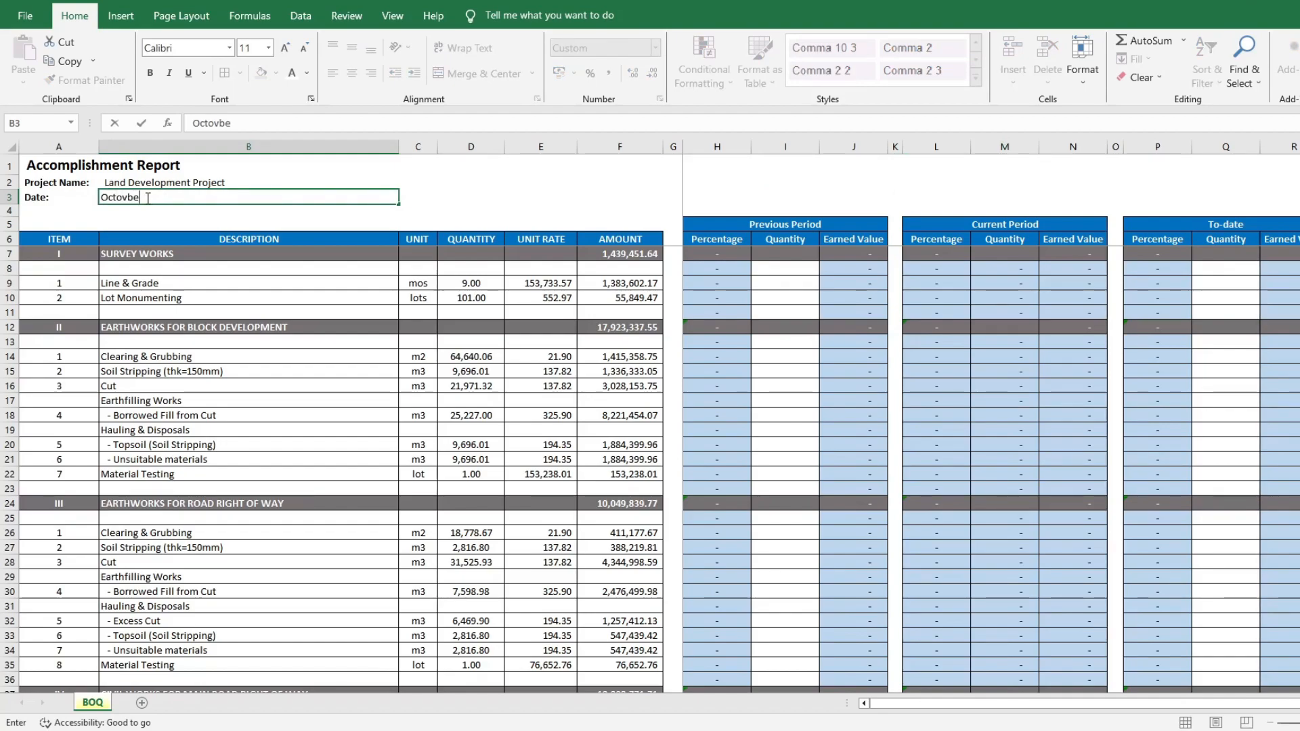
pyautogui.press('BackSpace')
pyautogui.press('BackSpace')
pyautogui.press('BackSpace')
pyautogui.write('ber 3, 2023')
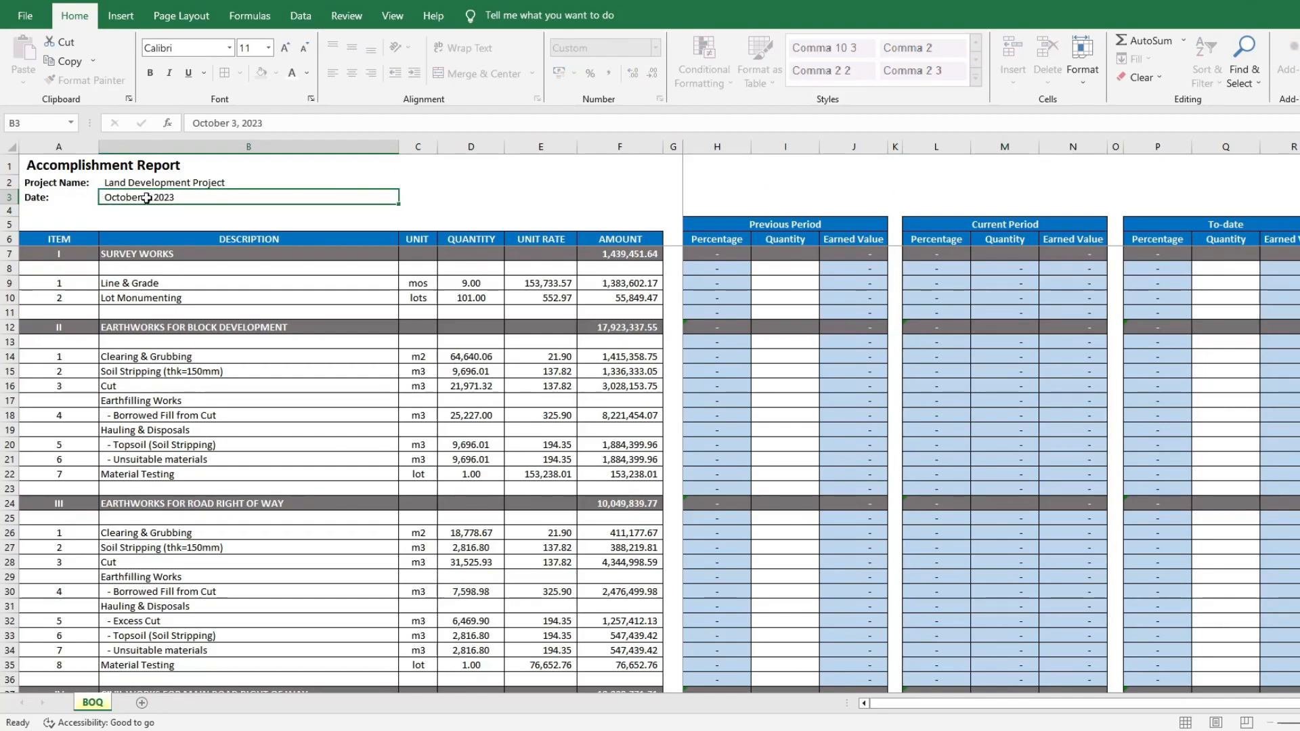
pyautogui.press('Return')
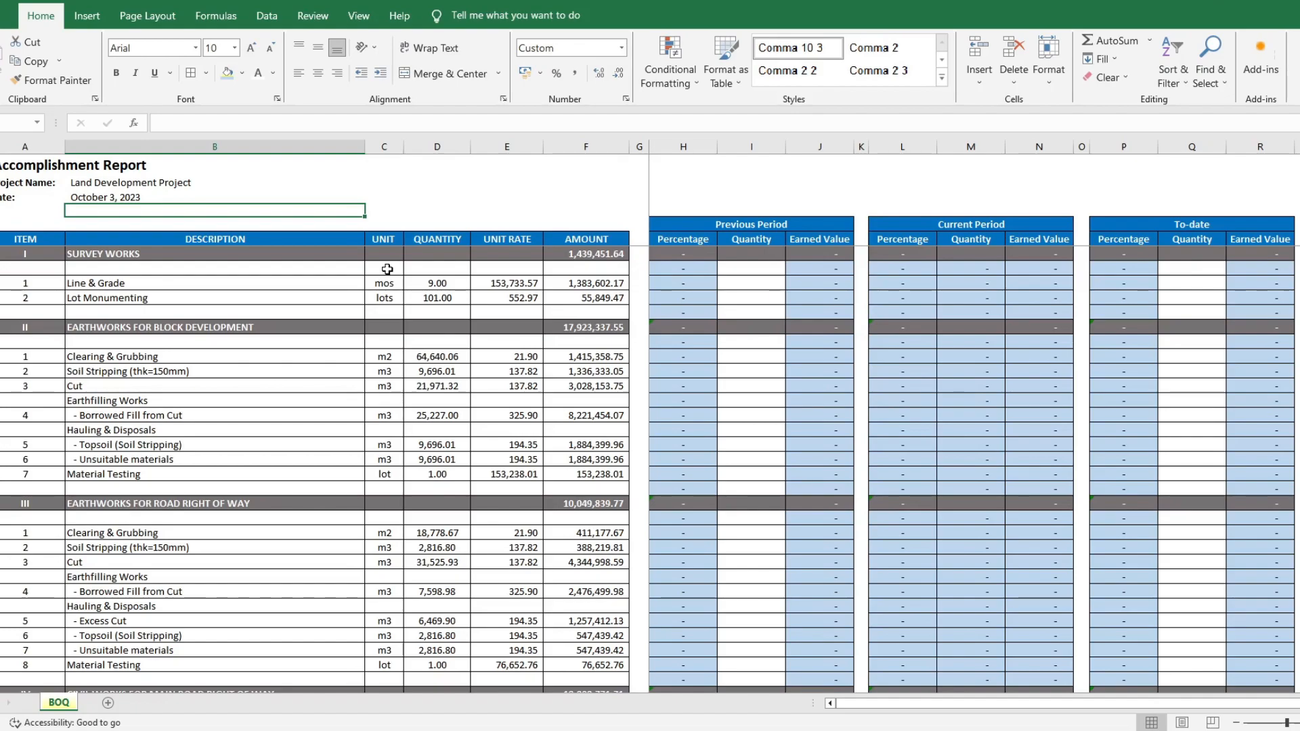
# - Enter a To-date quantity of 1 for the Line & Grade item
pyautogui.click(1184, 281)
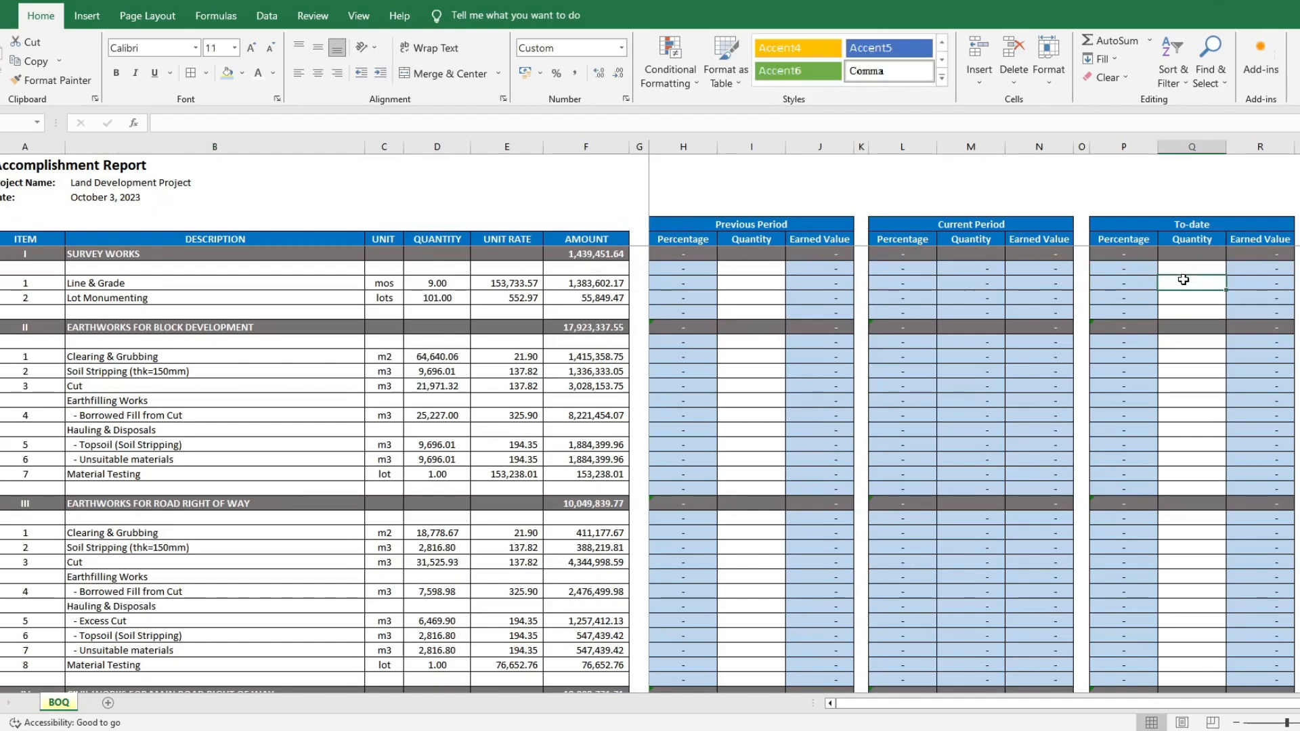
pyautogui.write('1')
pyautogui.press('Return')
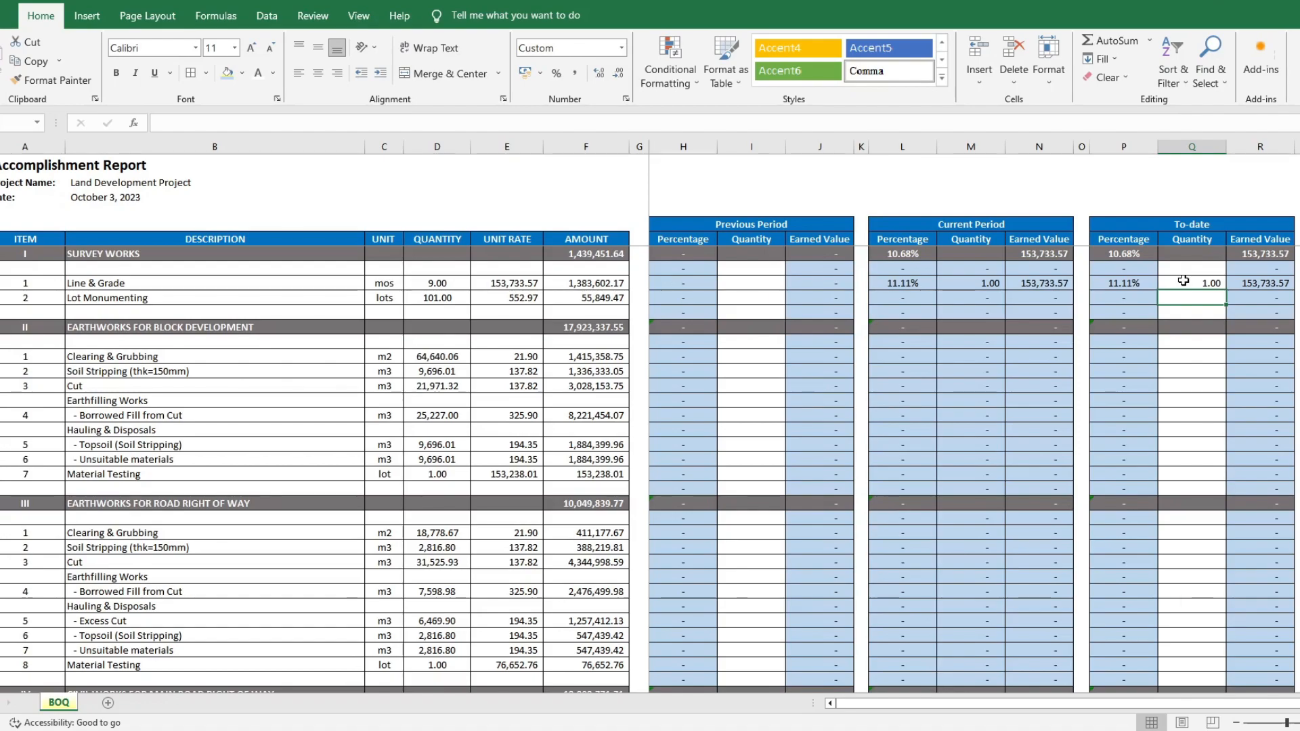
# - Enter To-date quantities of 10000 for Clearing & Grubbing and 1500 for Soil Stripping under Earthworks for Block Development
pyautogui.click(1186, 362)
pyautogui.write('10000')
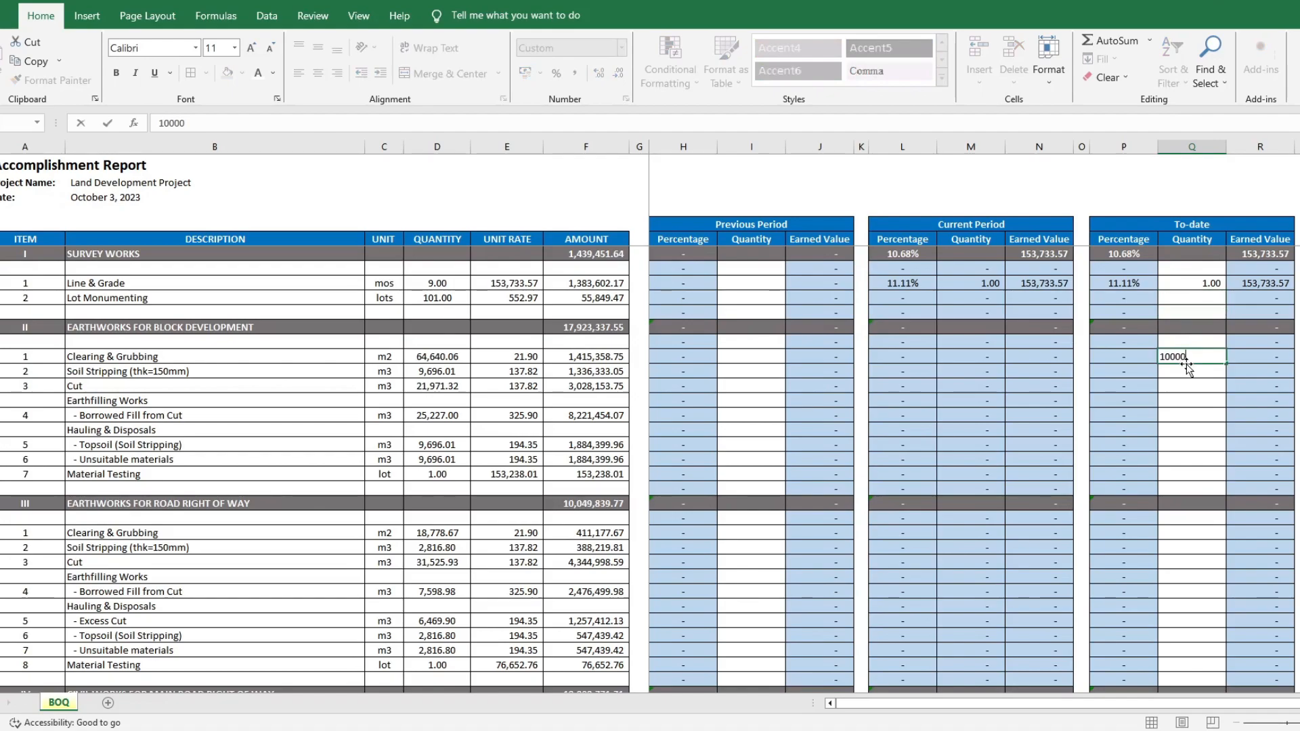
pyautogui.press('Return')
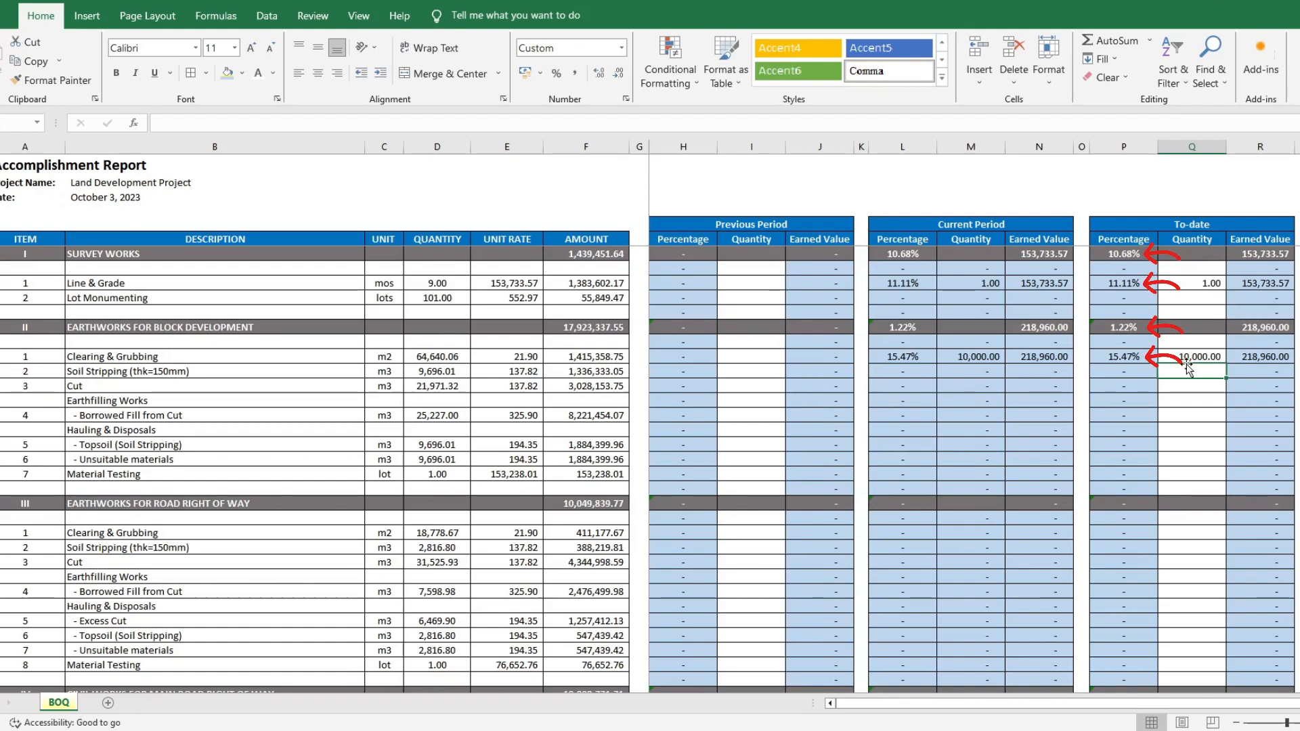
pyautogui.scroll(-7, 1189, 368)
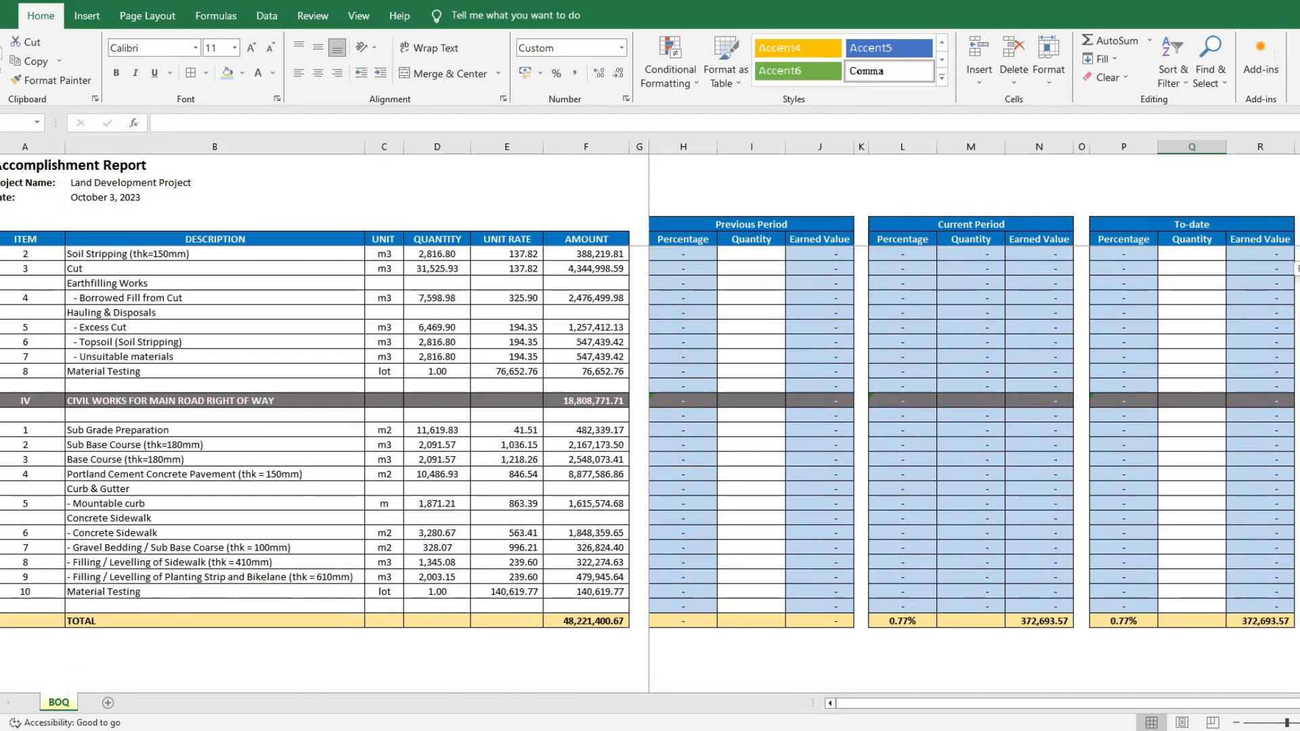
pyautogui.scroll(2, 650, 420)
pyautogui.scroll(5, 650, 468)
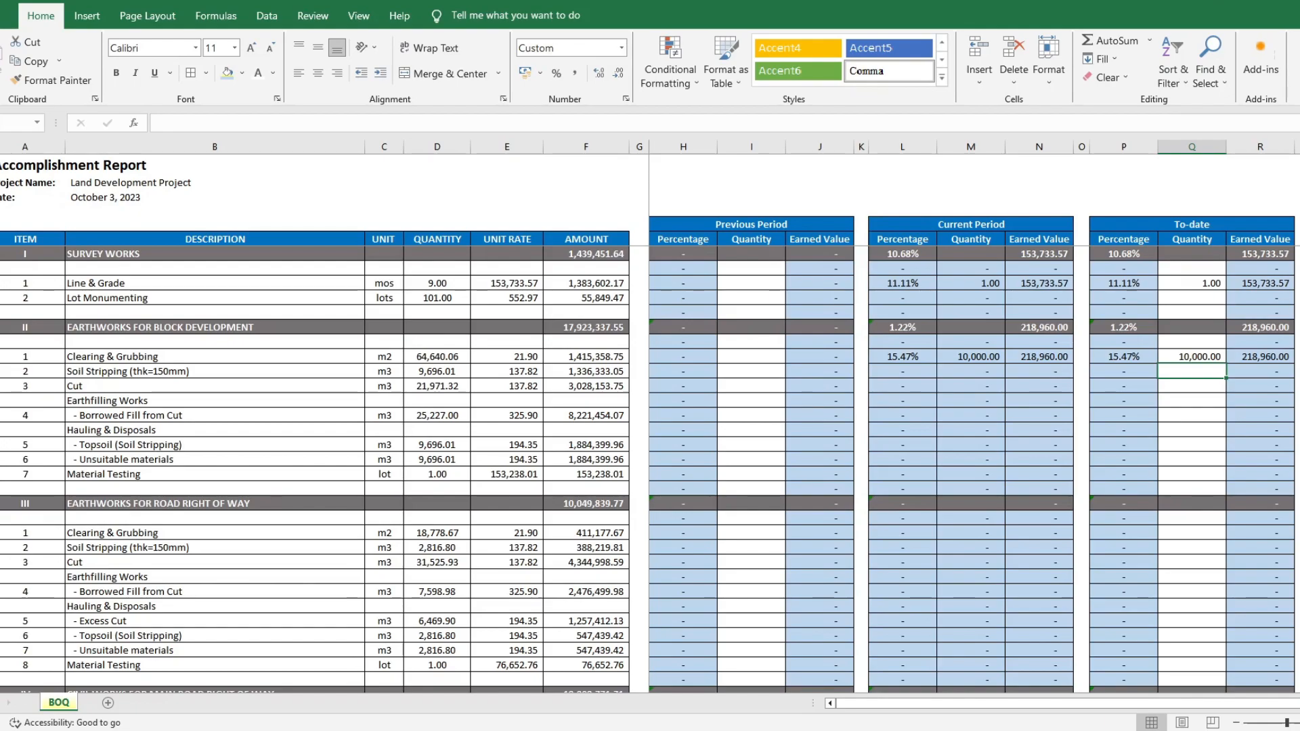
pyautogui.write('1500')
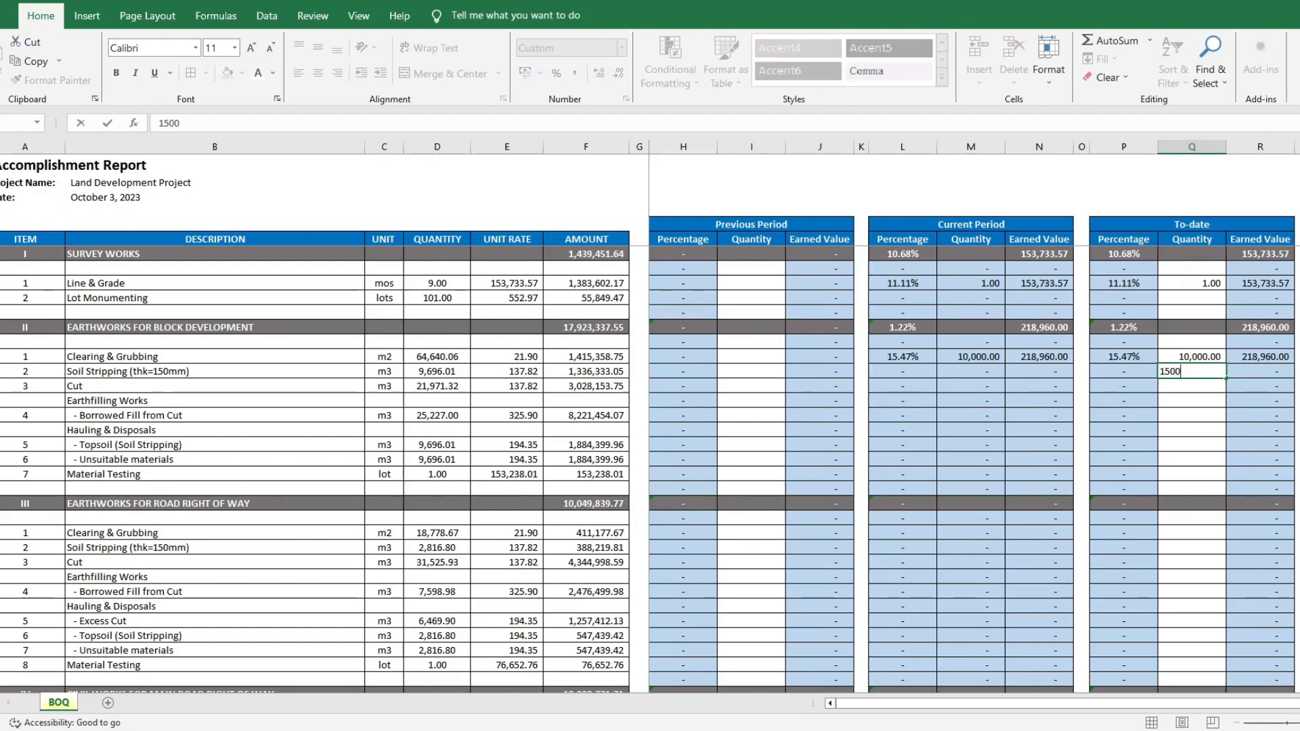
pyautogui.press('Return')
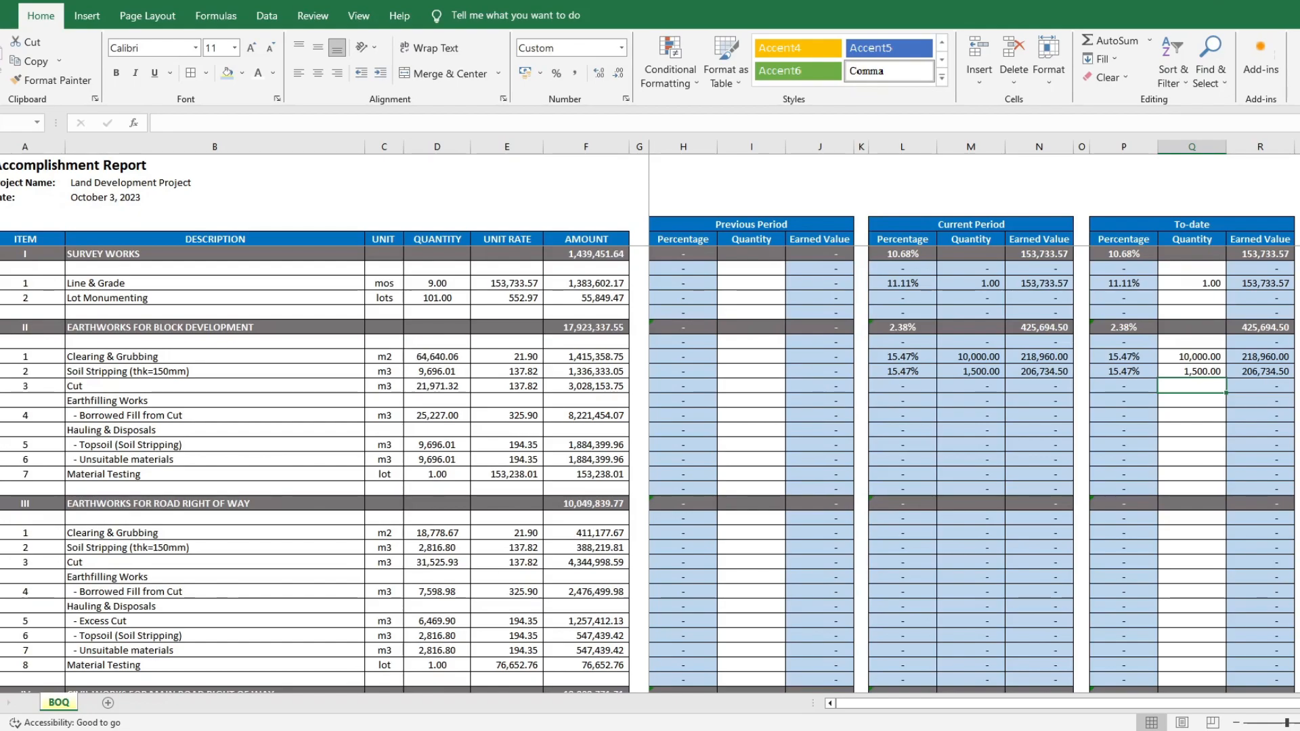
# - Copy the To-date quantities from the Survey Works row through block development Soil Stripping into the Previous Period quantity column
pyautogui.moveTo(1202, 254); pyautogui.dragTo(1196, 377)
pyautogui.hotkey('ctrl', 'c')
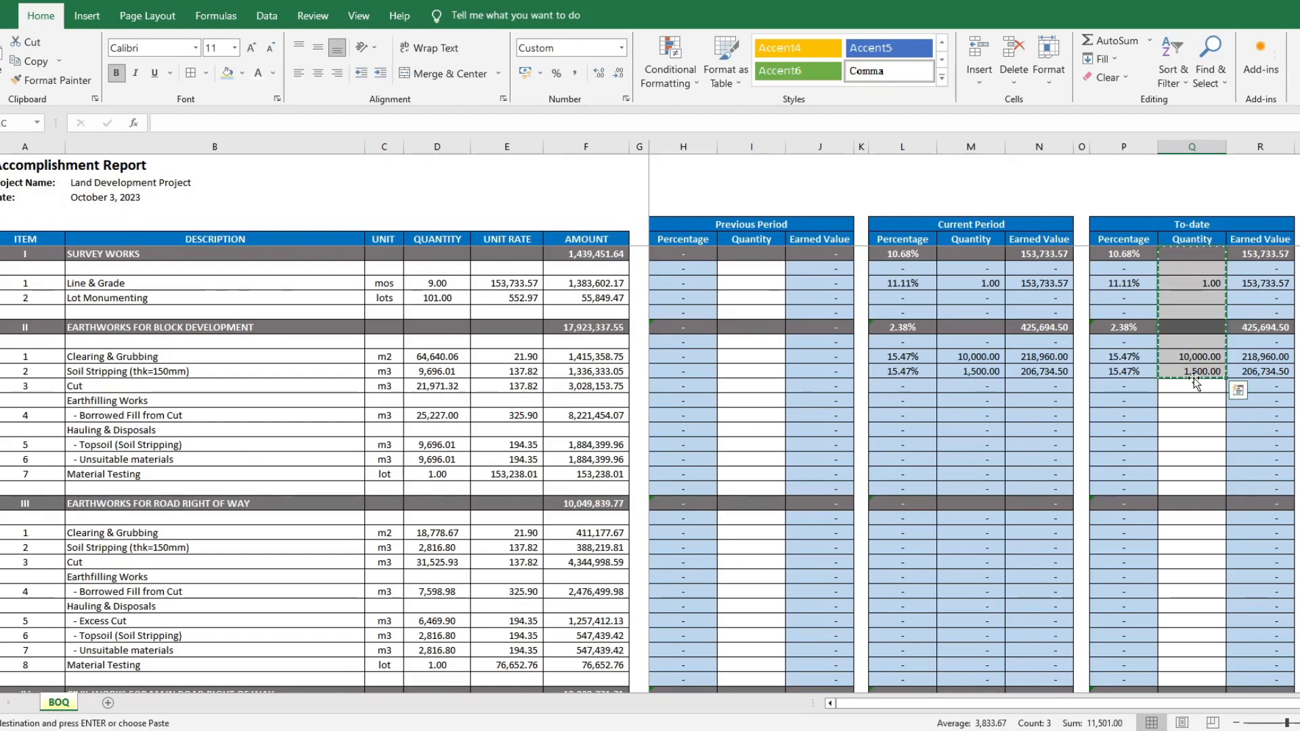
pyautogui.click(768, 252)
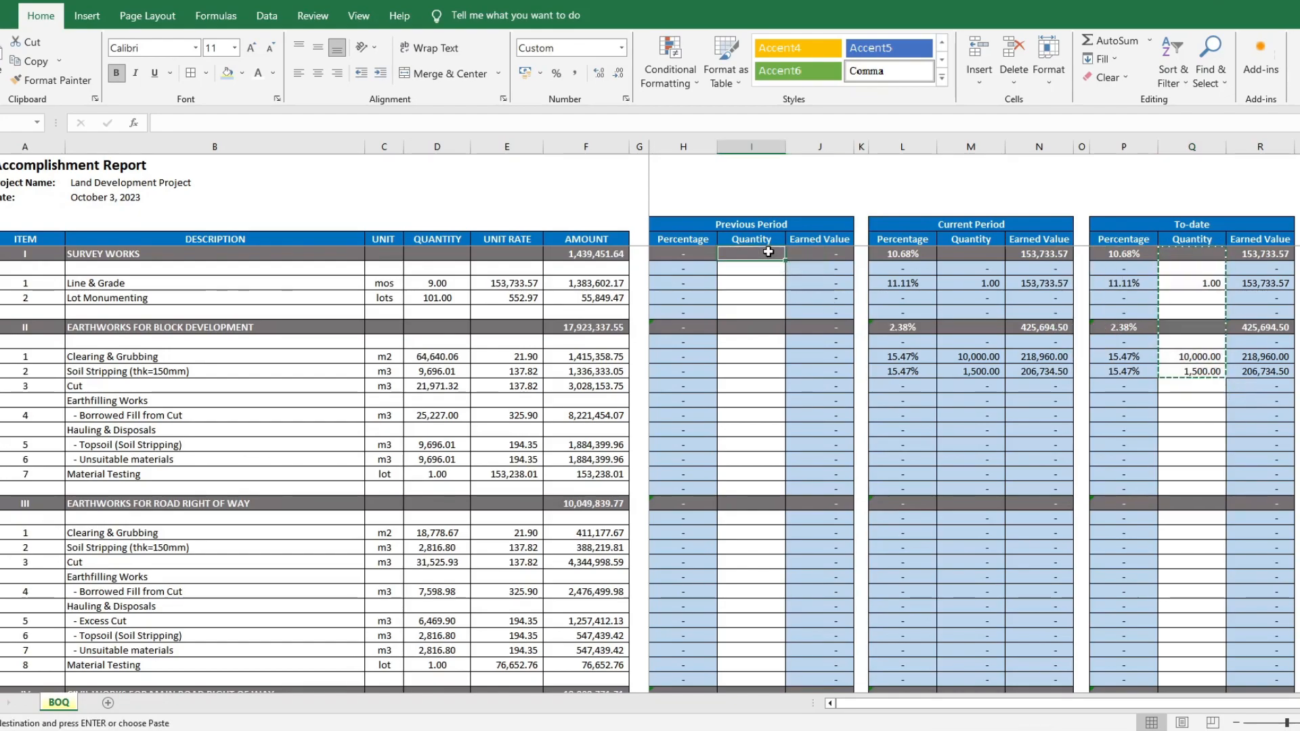
pyautogui.rightClick(768, 252)
pyautogui.click(838, 349)
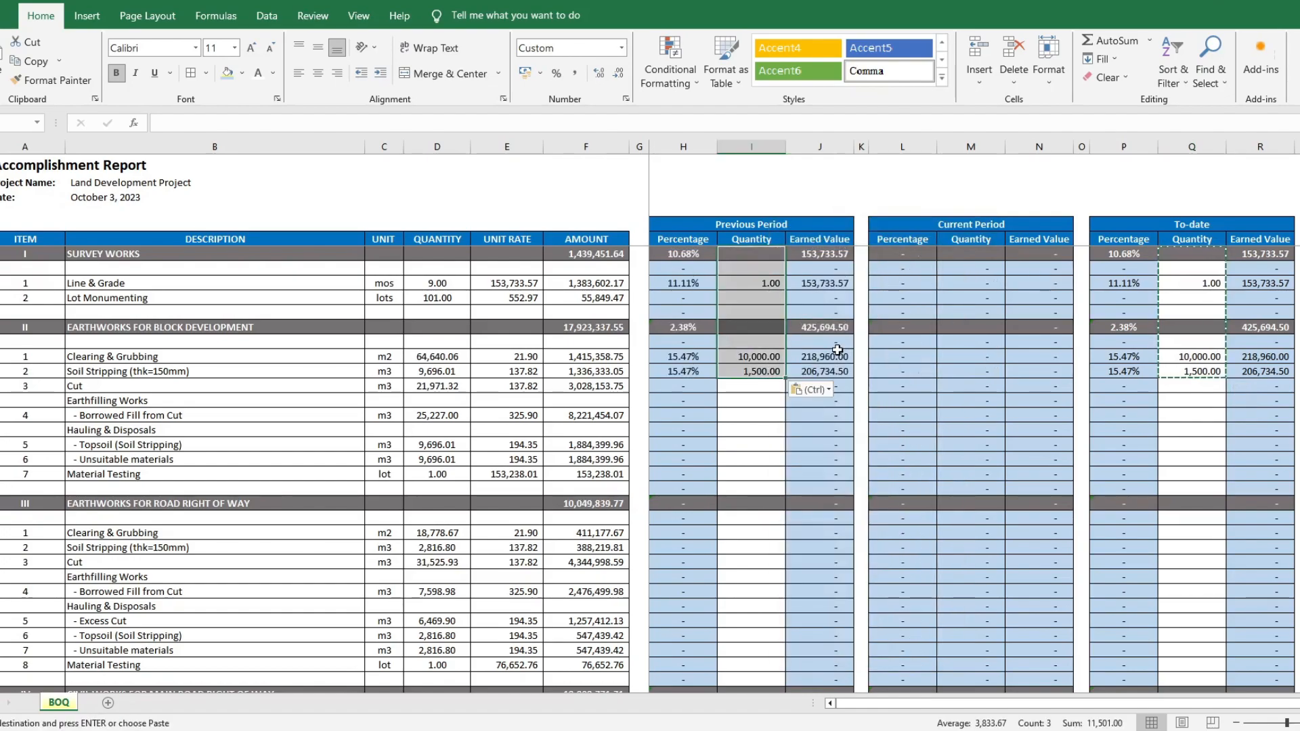
# - Change the report date to October 10, 2023
pyautogui.click(98, 196)
pyautogui.click(203, 122)
pyautogui.press('BackSpace')
pyautogui.write('10')
pyautogui.press('Return')
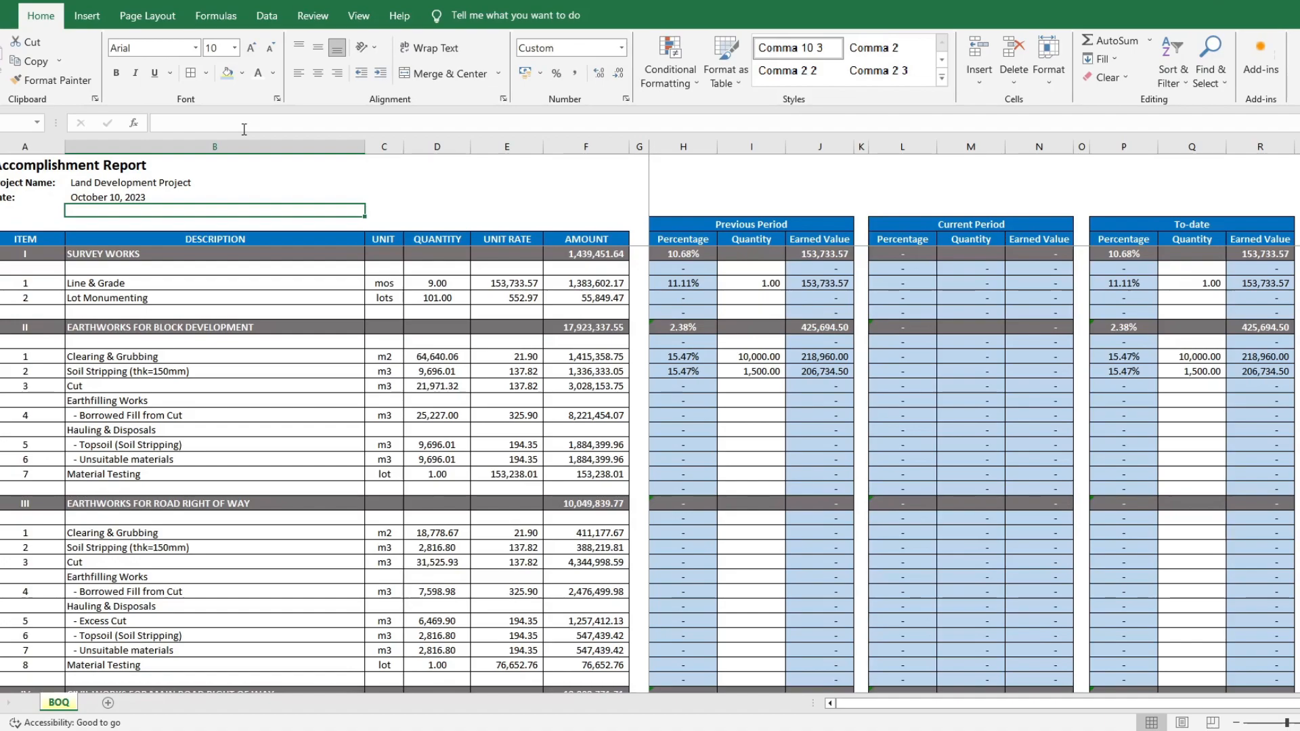
# - Update the block development To-date quantities to 25000 for Clearing & Grubbing and 3000 for Soil Stripping
pyautogui.click(1186, 356)
pyautogui.write('25000')
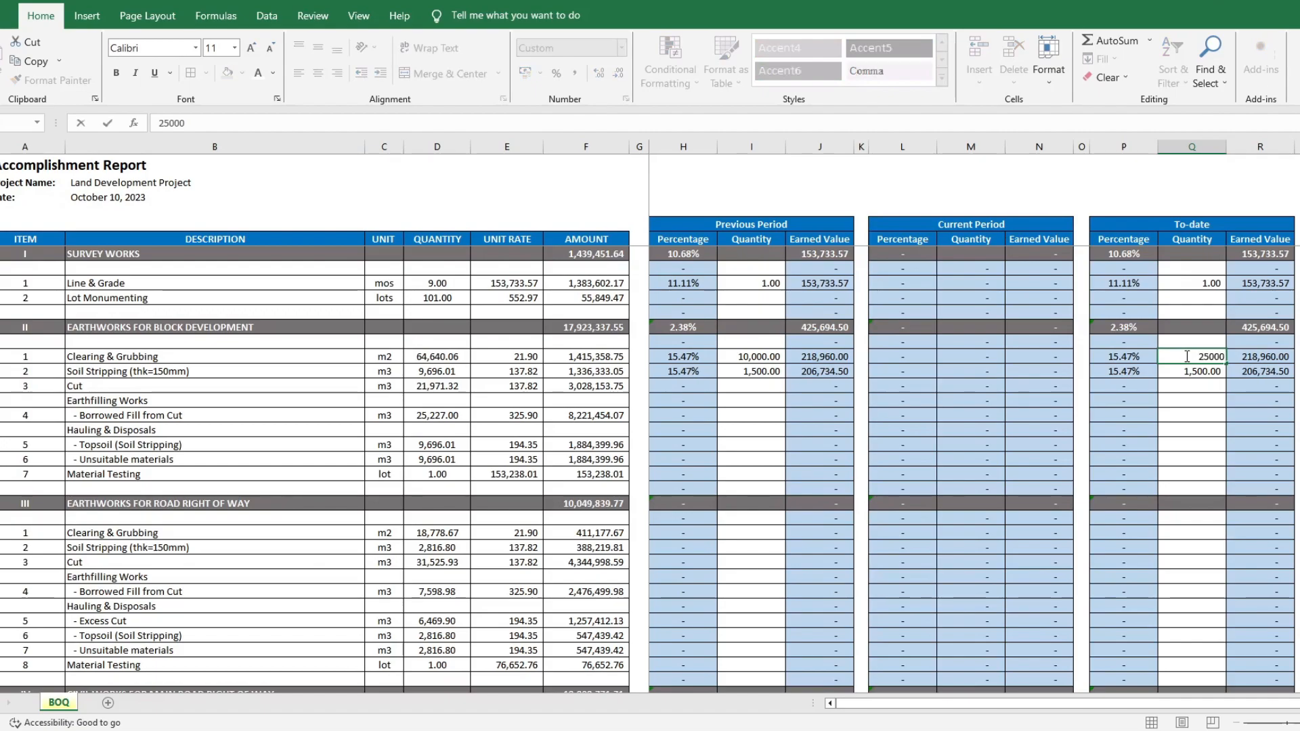
pyautogui.press('Return')
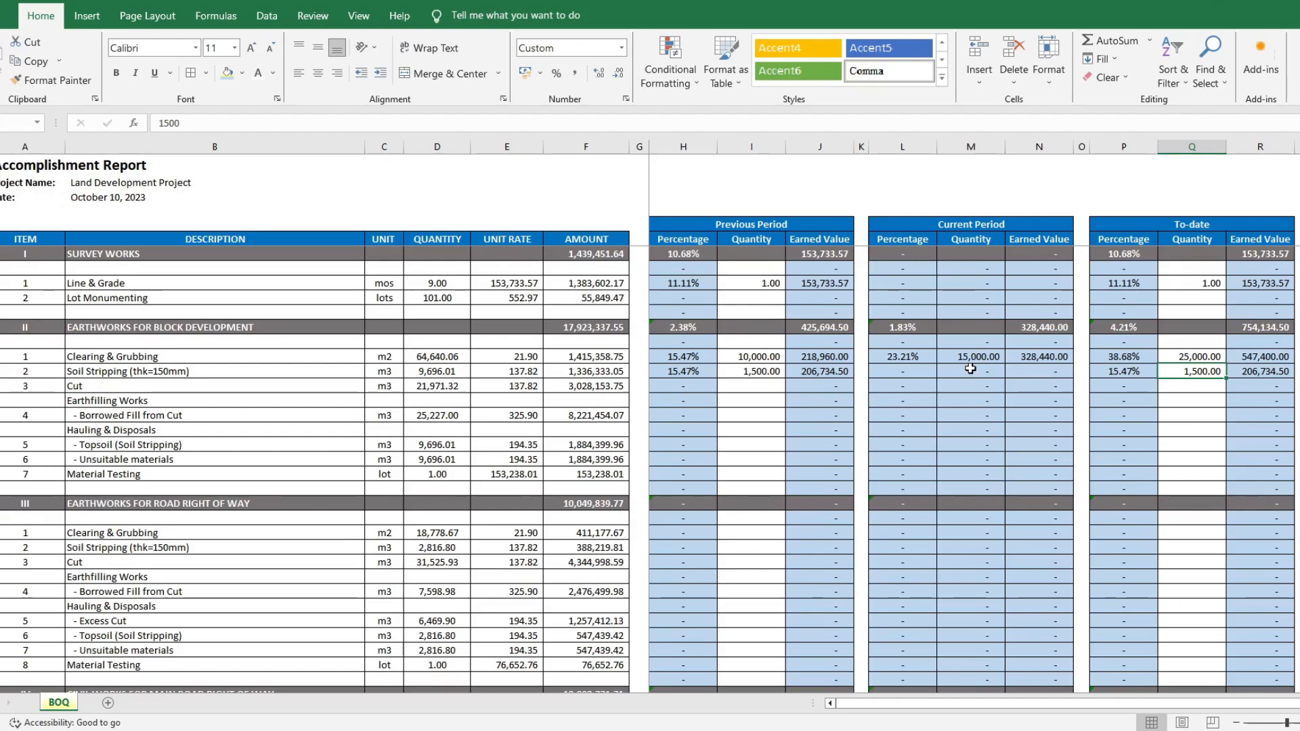
pyautogui.write('3000')
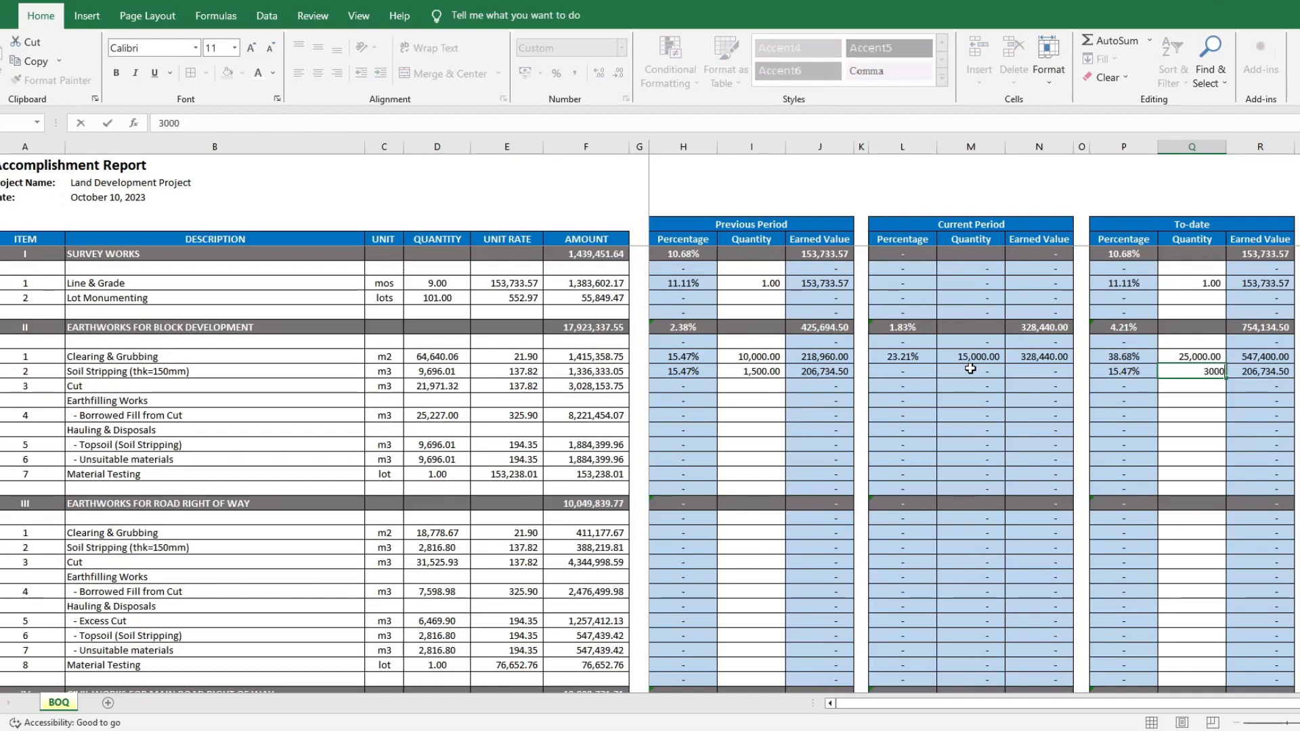
pyautogui.press('Return')
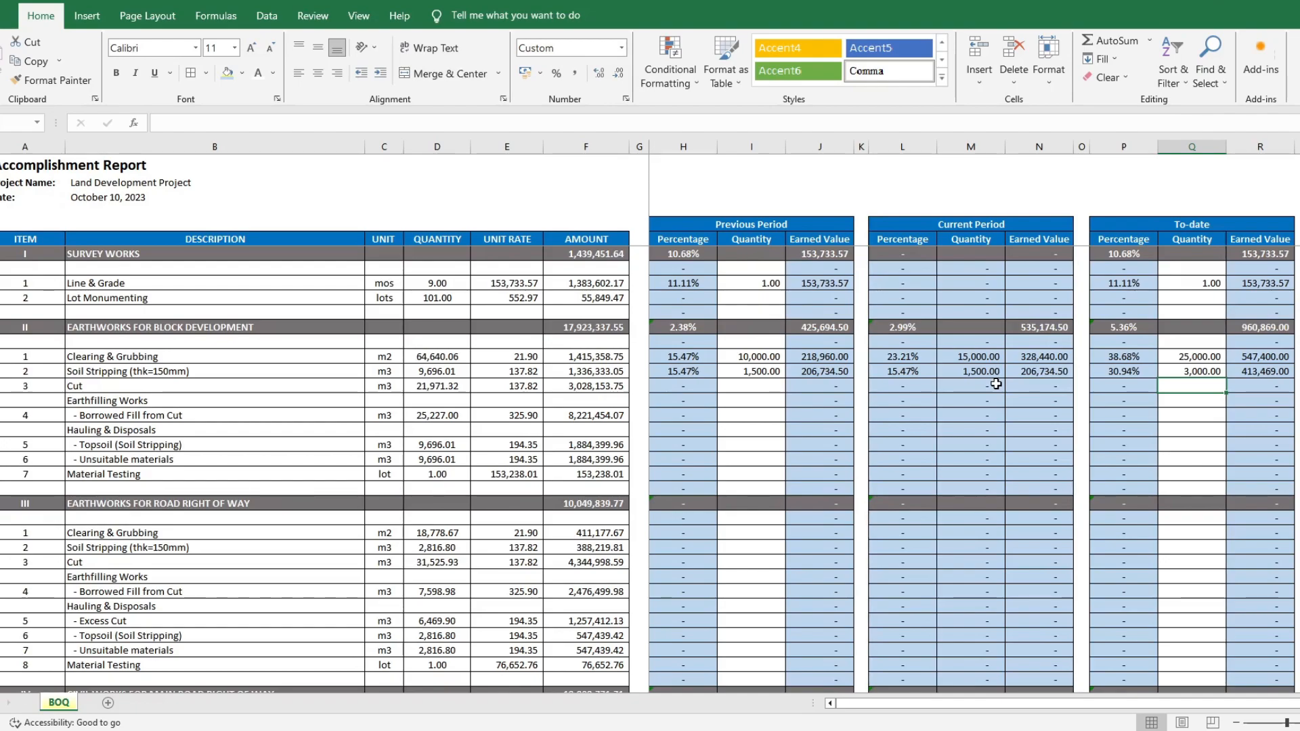
# - Enter block development To-date quantities of 2000 for Cut and 1500 for Topsoil (Soil Stripping) under Hauling & Disposals
pyautogui.write('2,0')
pyautogui.write('000')
pyautogui.press('Return')
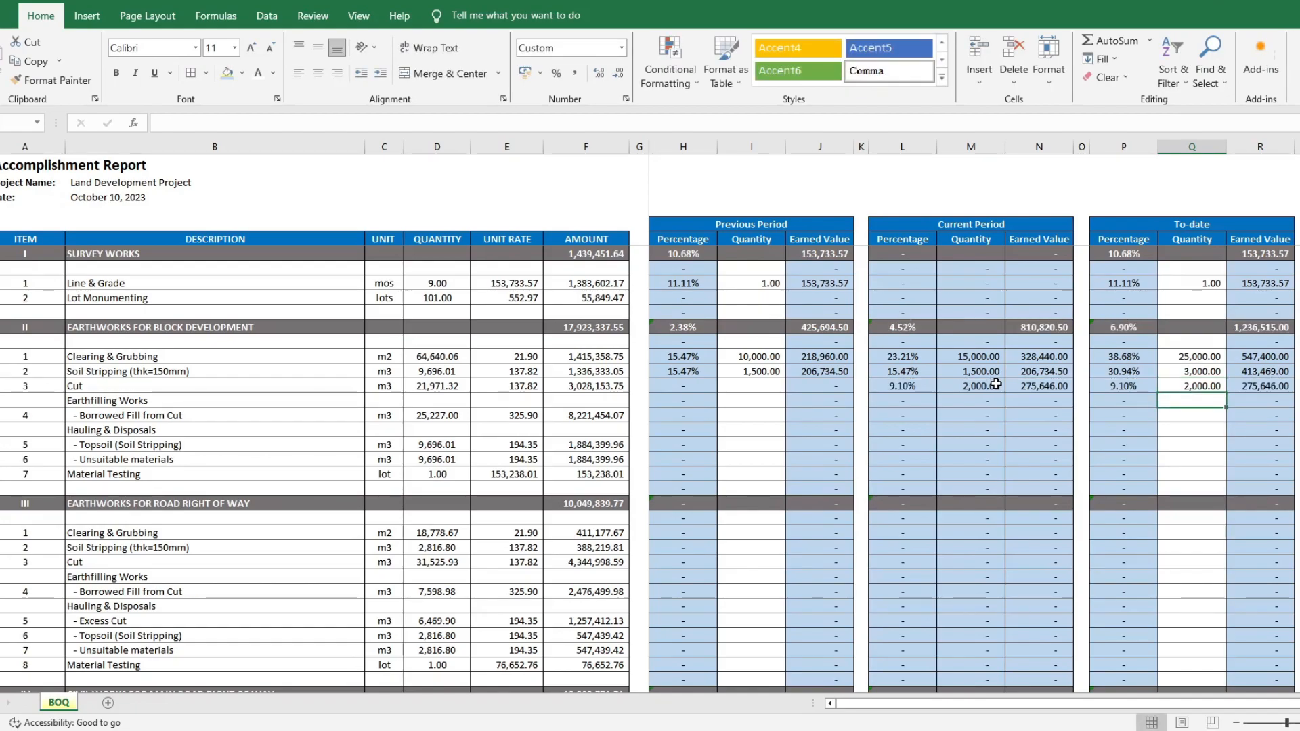
pyautogui.click(1200, 445)
pyautogui.write('1500')
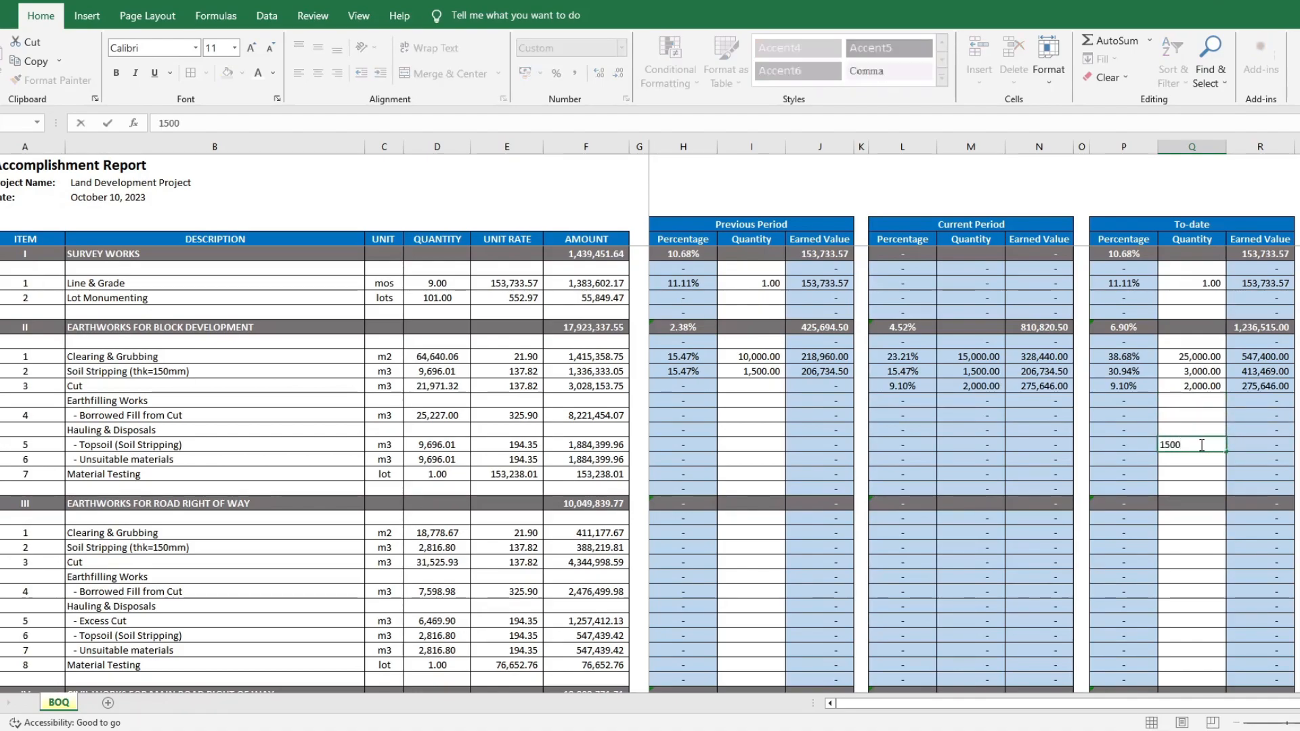
pyautogui.press('Return')
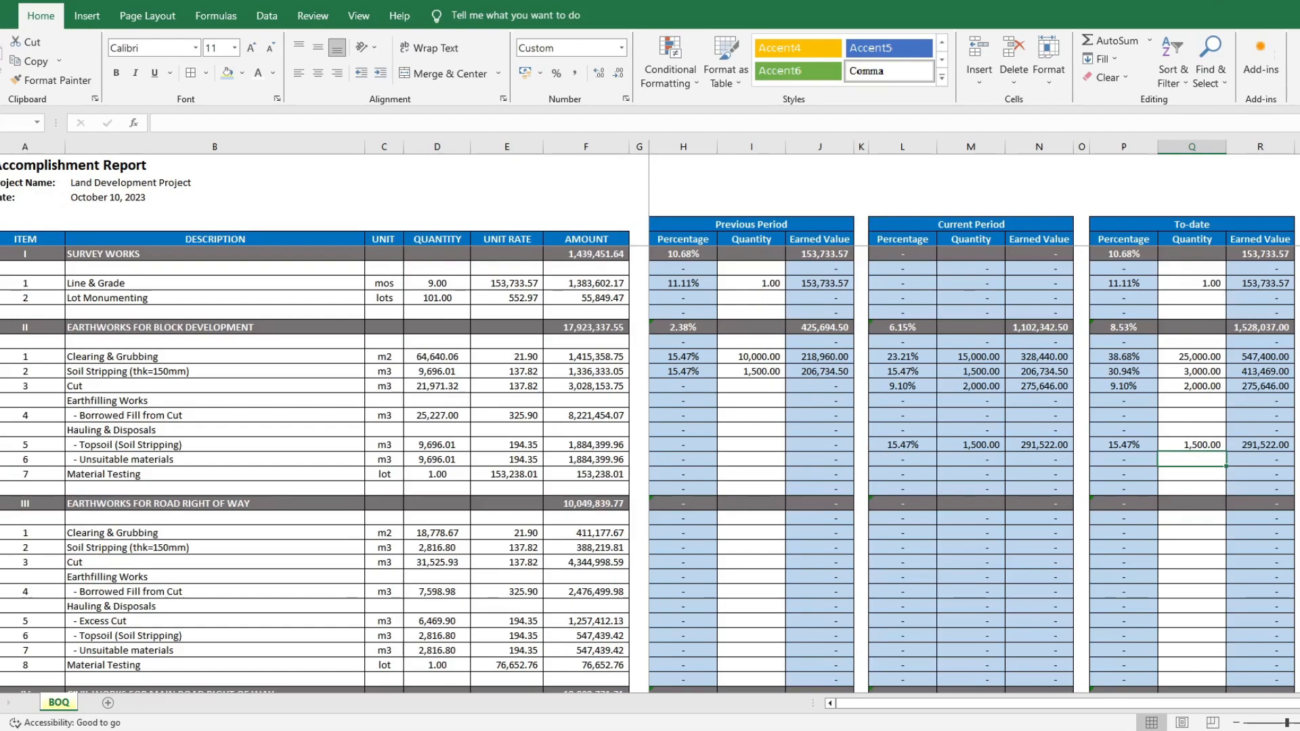
pyautogui.scroll(-7, 650, 467)
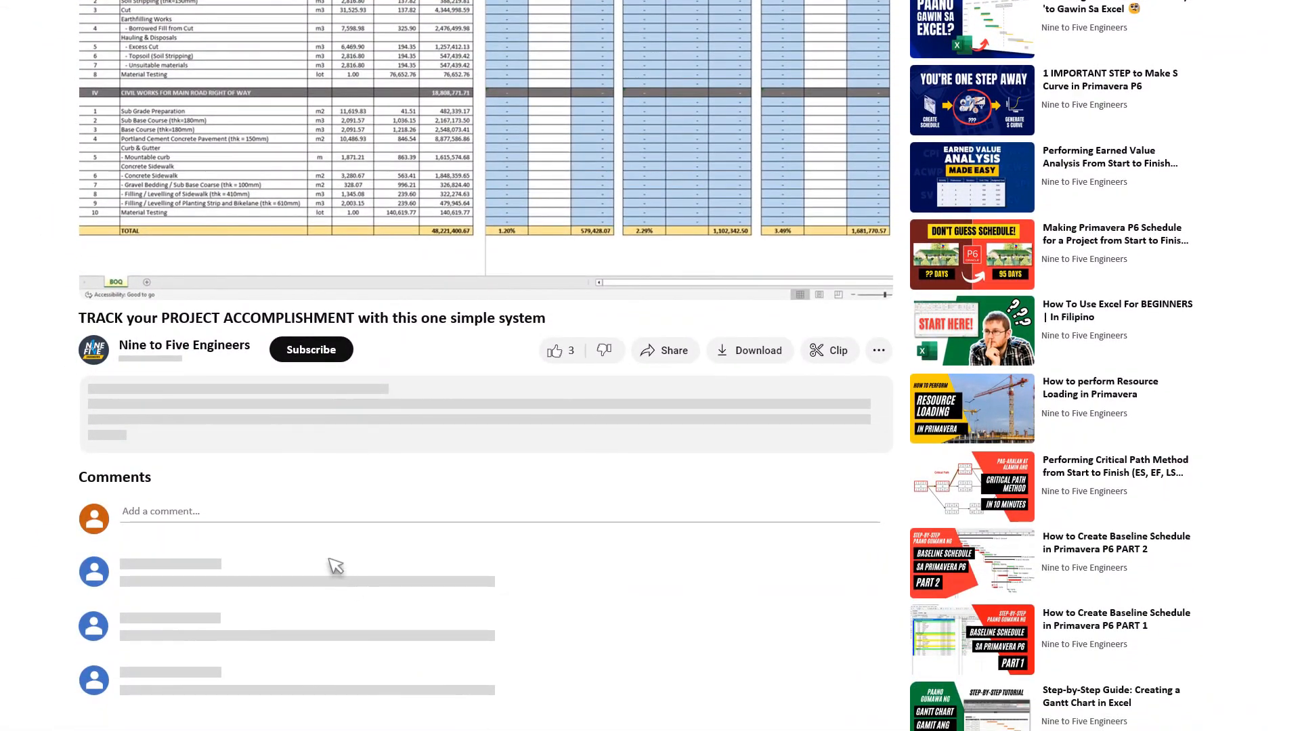
pyautogui.click(294, 519)
pyautogui.write('Your video is Great!')
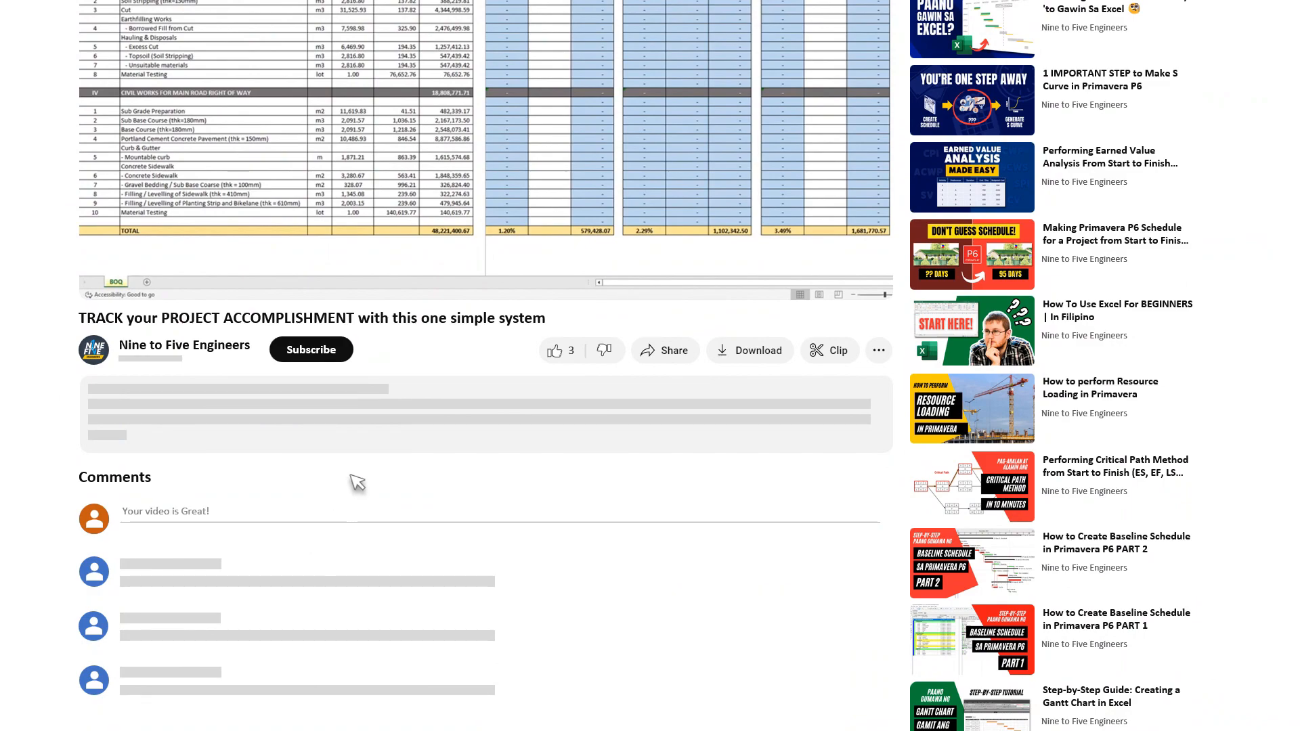
pyautogui.click(555, 352)
pyautogui.click(311, 349)
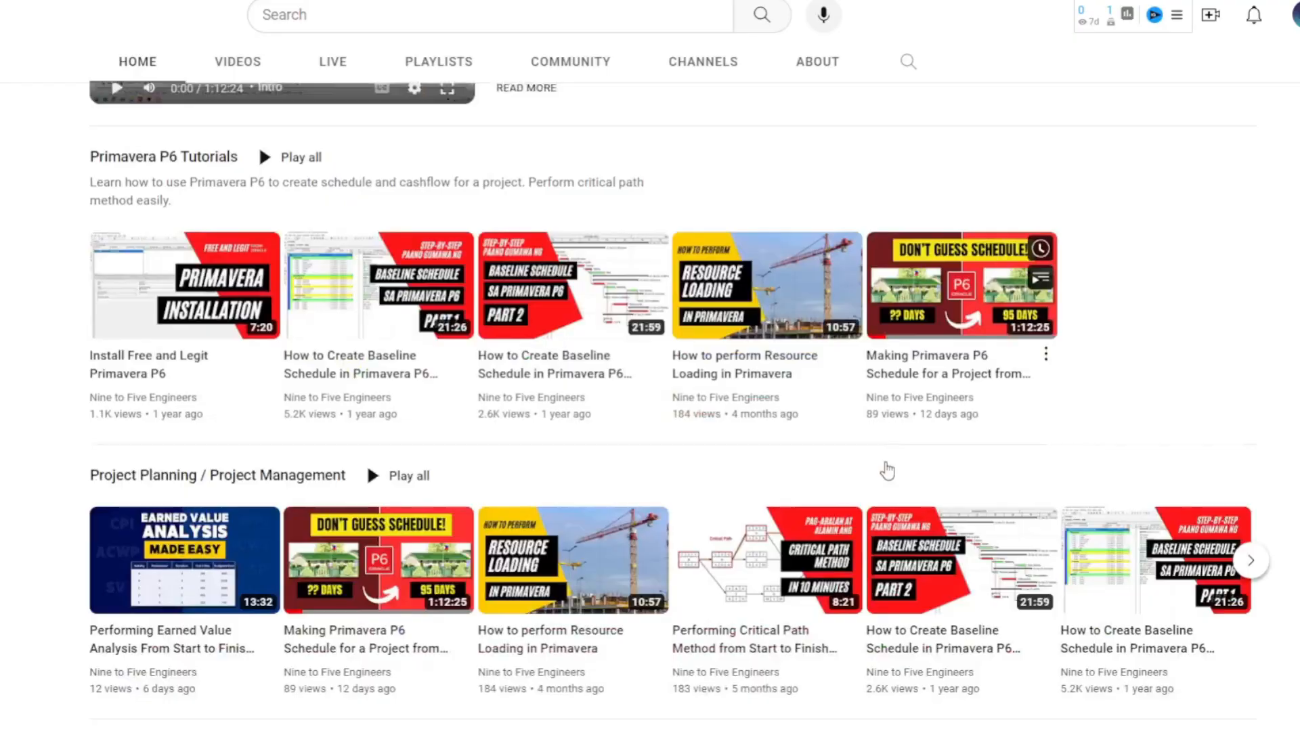
pyautogui.scroll(-3, 887, 469)
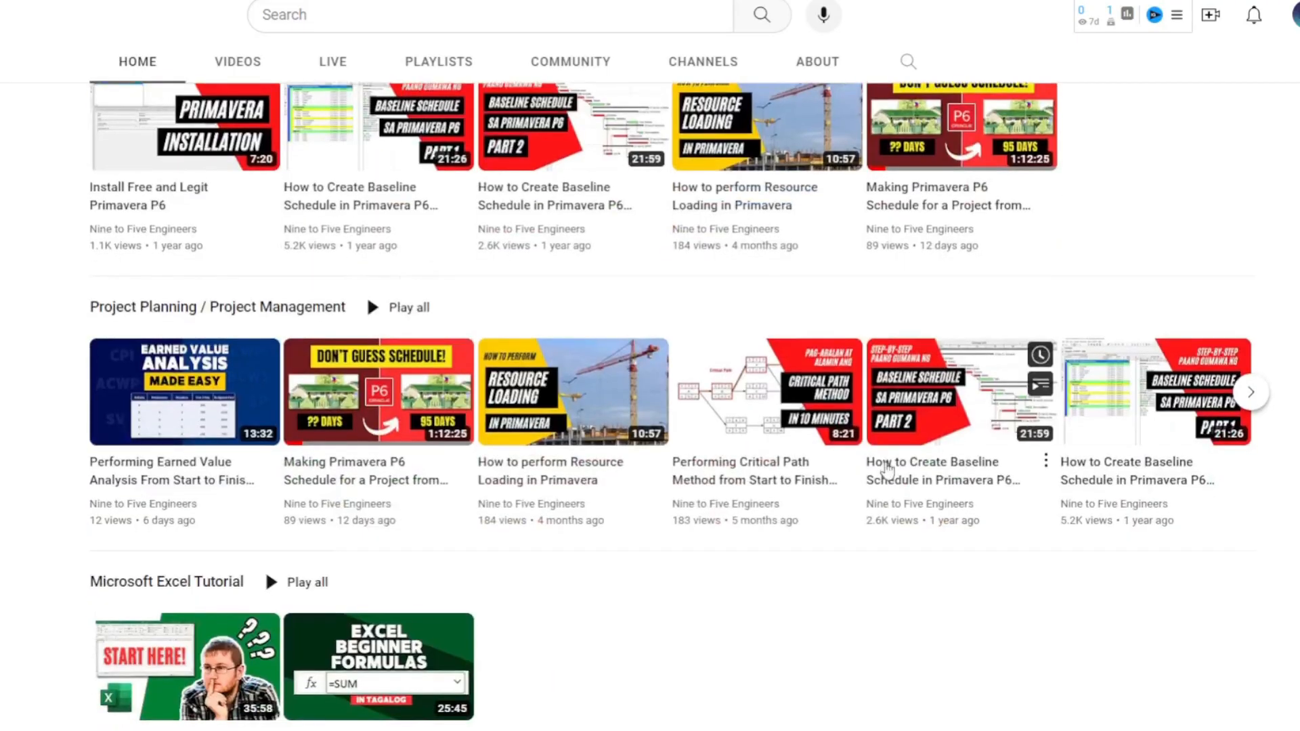
pyautogui.scroll(-2, 887, 469)
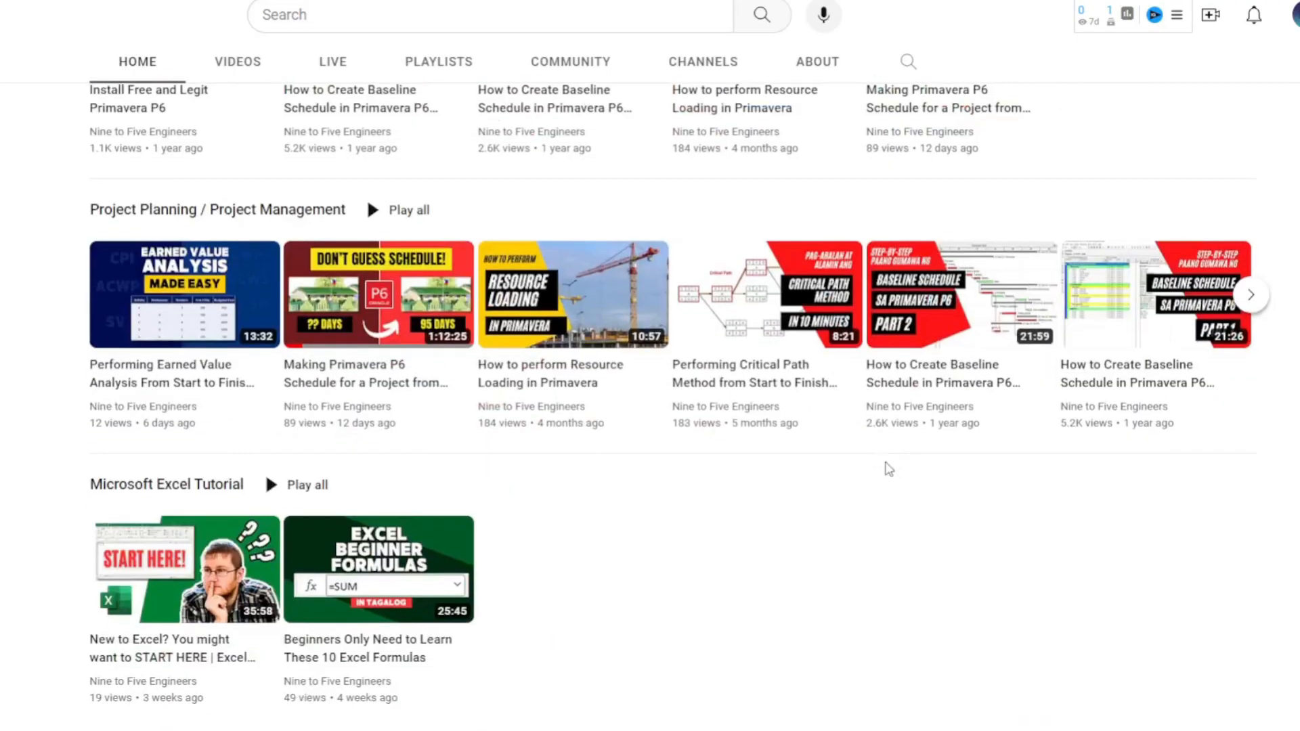